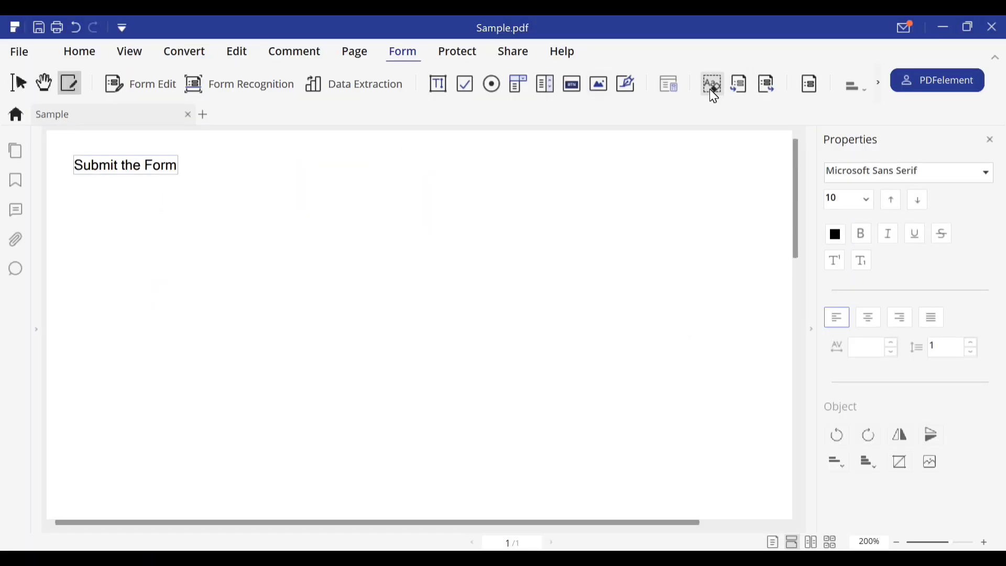
Step: Put the PDFelement sample form into form-editing mode, then view and close a radio button's General properties
{"action": "left_click", "coordinate": [439, 85]}
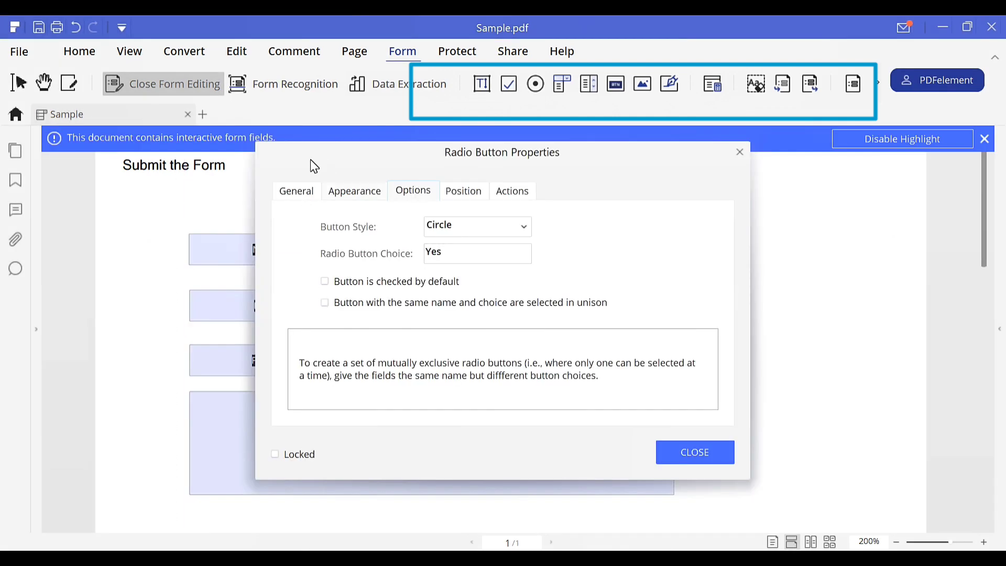
{"action": "left_click", "coordinate": [299, 191]}
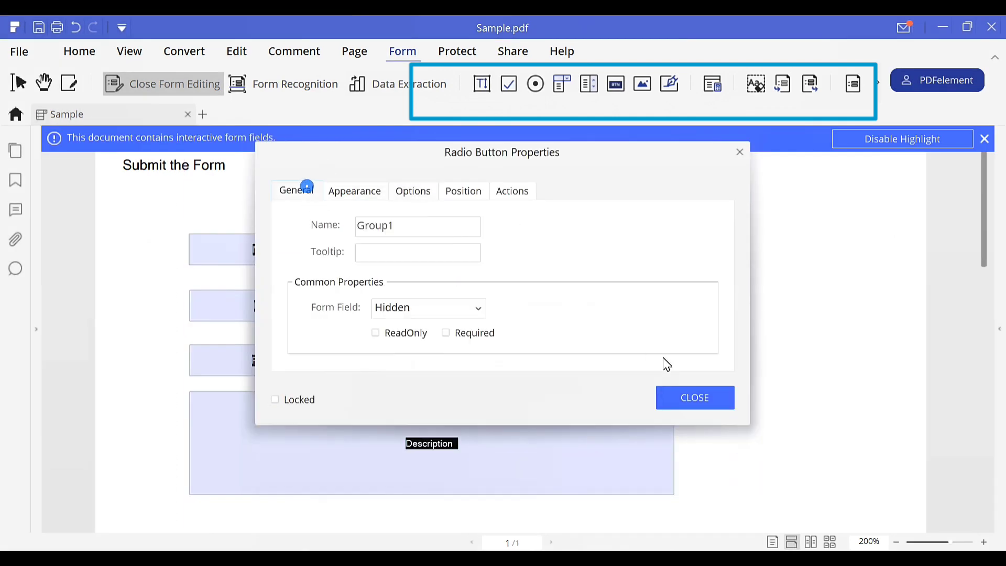
{"action": "left_click", "coordinate": [696, 401]}
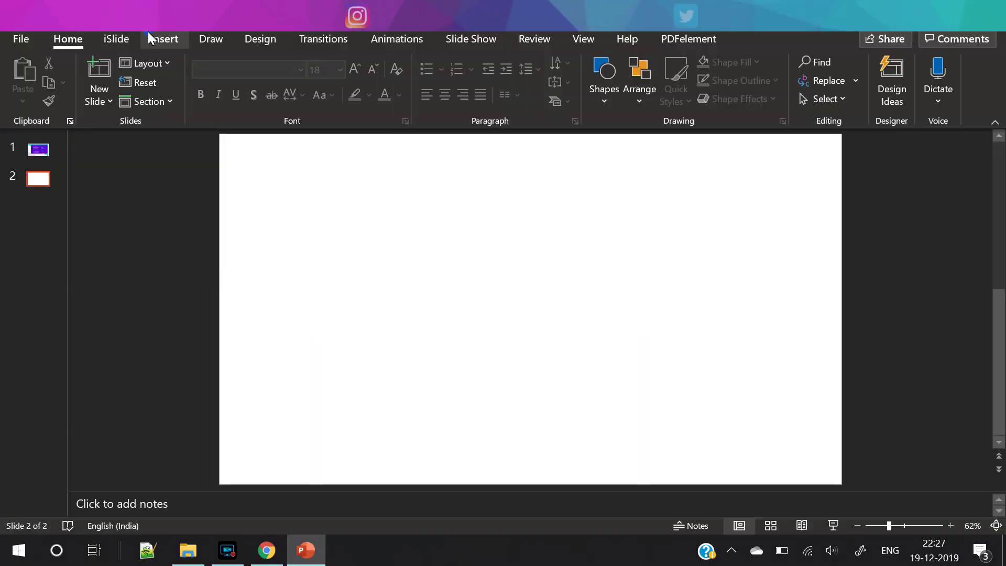
Step: Give slide 2's background a gradient fill and remove the extra gradient stops
{"action": "left_click", "coordinate": [151, 37]}
{"action": "right_click", "coordinate": [337, 242]}
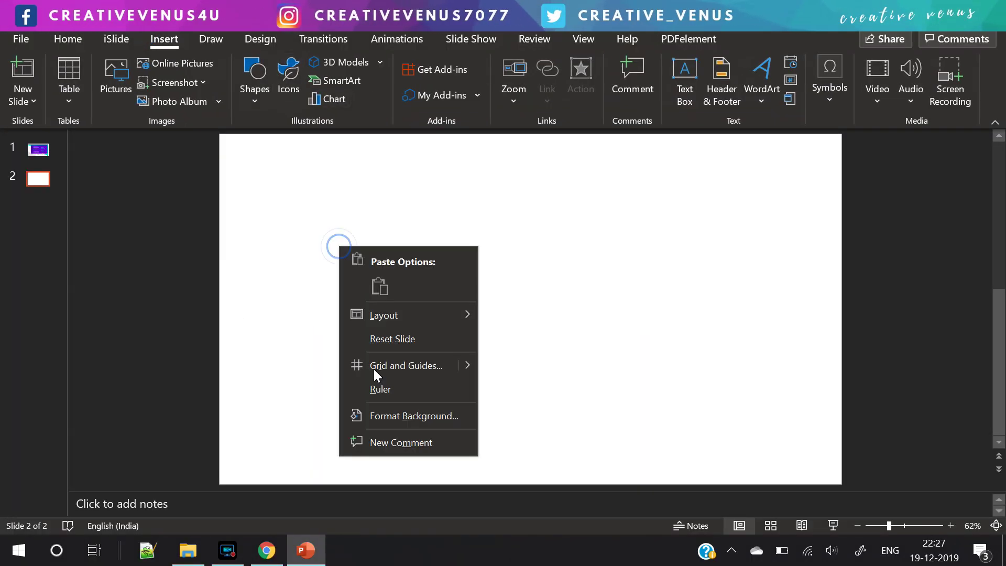
{"action": "left_click", "coordinate": [389, 412]}
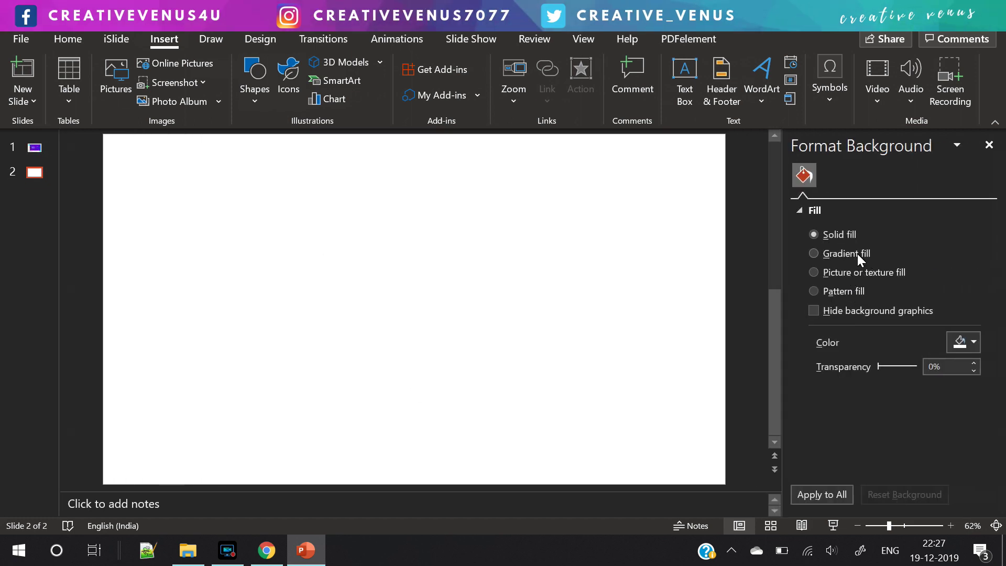
{"action": "left_click", "coordinate": [857, 254]}
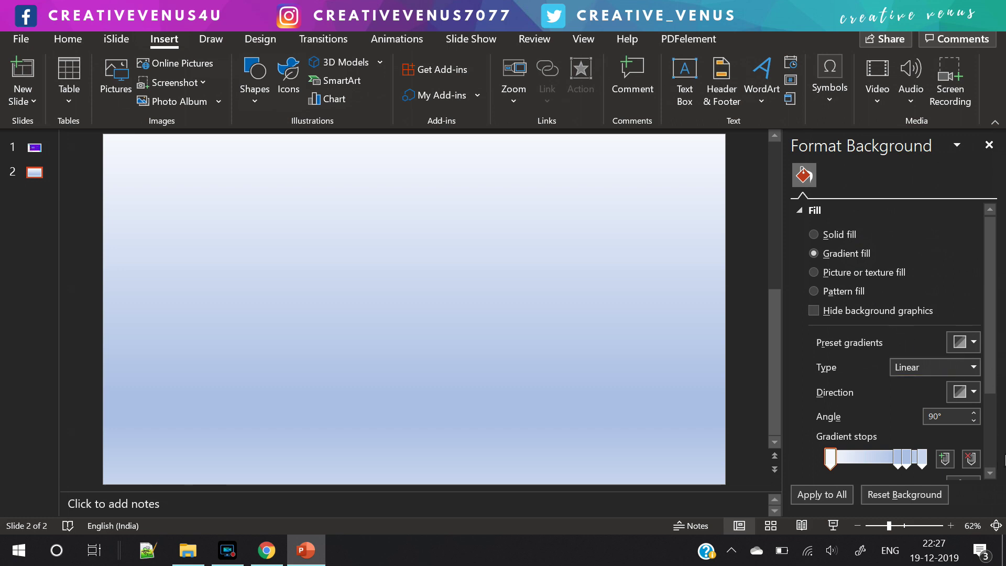
{"action": "left_click", "coordinate": [970, 459]}
{"action": "left_click", "coordinate": [970, 459]}
{"action": "left_click_drag", "start_coordinate": [988, 380], "coordinate": [989, 534]}
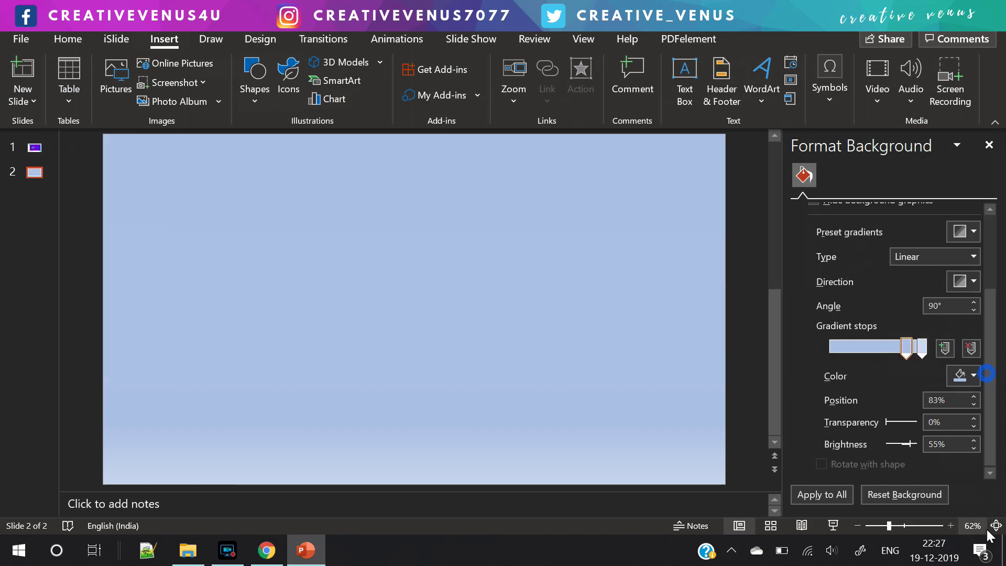
Step: Set both remaining gradient stops to turquoise so the background appears solid turquoise
{"action": "left_click", "coordinate": [967, 375]}
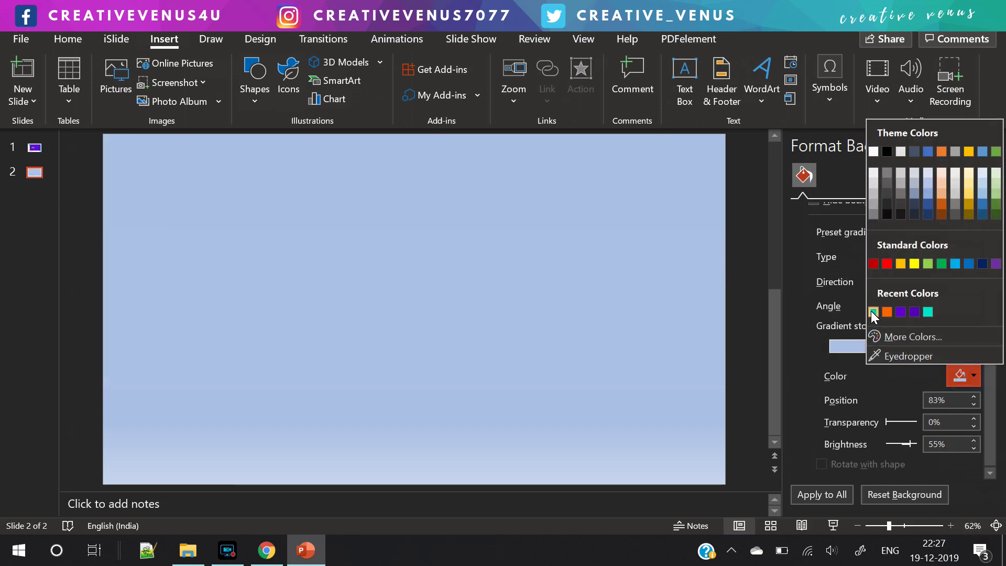
{"action": "left_click", "coordinate": [872, 312]}
{"action": "left_click_drag", "start_coordinate": [908, 343], "coordinate": [665, 375]}
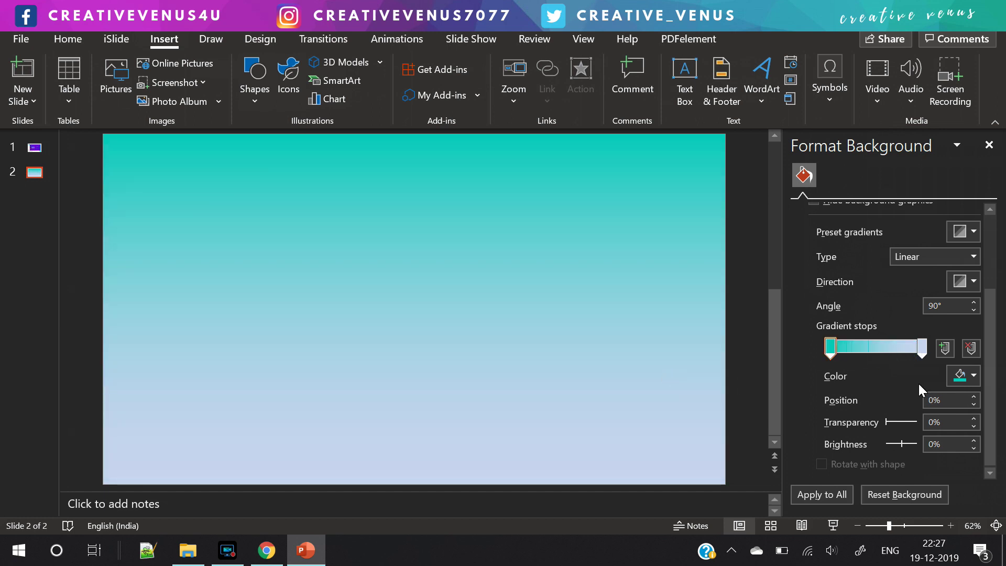
{"action": "left_click", "coordinate": [925, 354]}
{"action": "left_click", "coordinate": [966, 375]}
{"action": "left_click", "coordinate": [931, 312]}
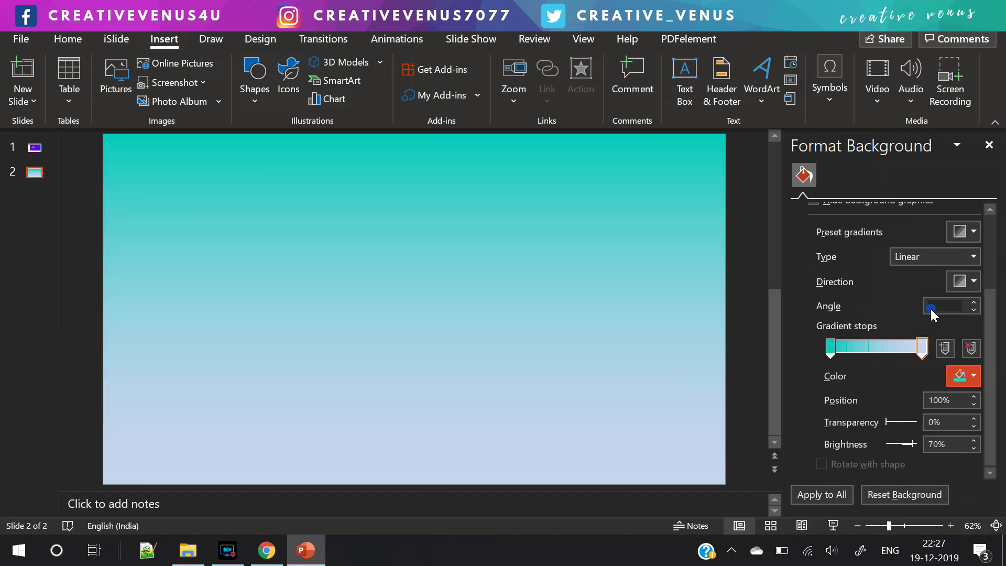
{"action": "left_click", "coordinate": [551, 272]}
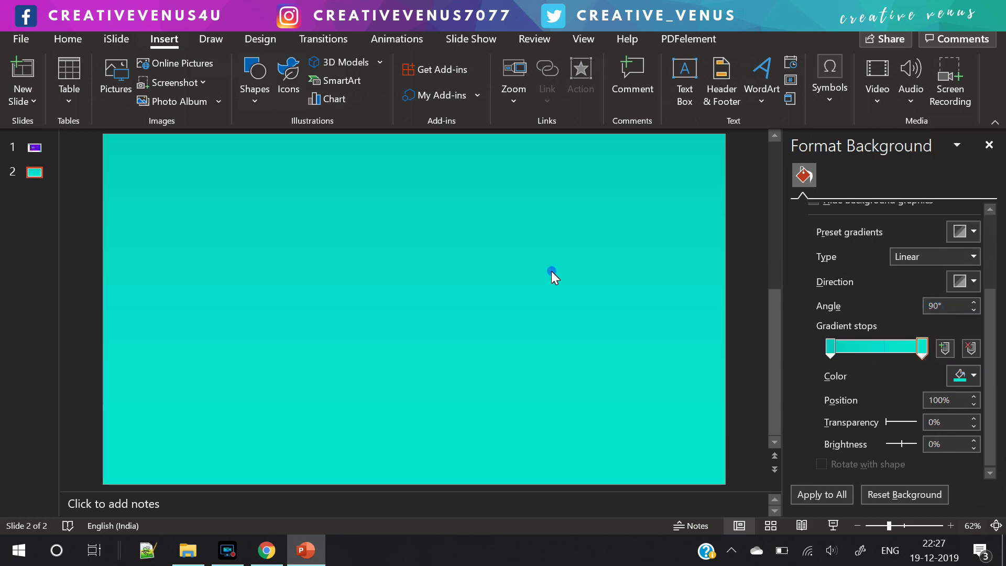
{"action": "left_click", "coordinate": [256, 100]}
{"action": "left_click", "coordinate": [295, 143]}
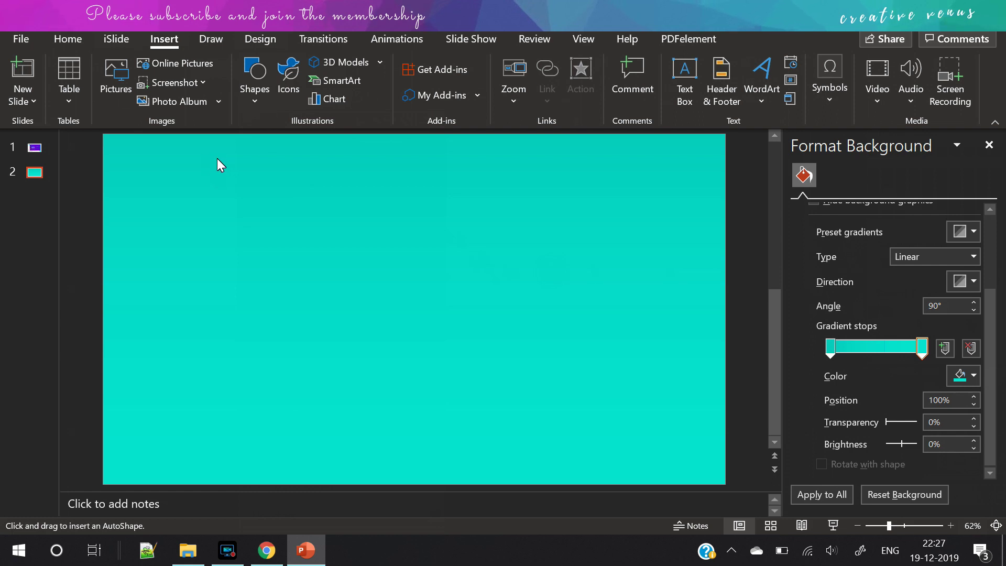
Step: Draw a large blue rectangle across the slide's upper right and remove its outline
{"action": "left_click_drag", "start_coordinate": [217, 158], "coordinate": [700, 430]}
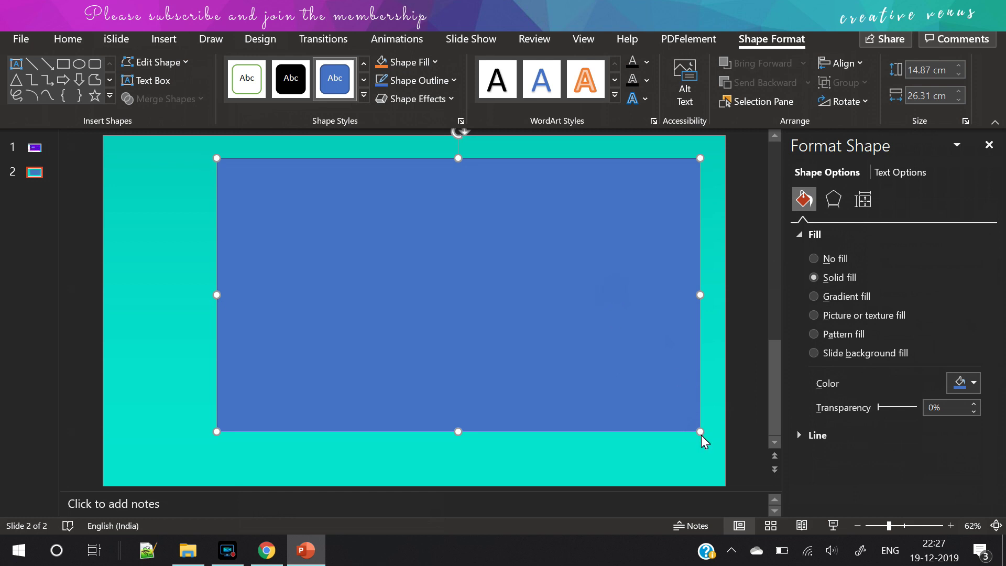
{"action": "left_click_drag", "start_coordinate": [700, 431], "coordinate": [709, 443]}
{"action": "left_click_drag", "start_coordinate": [607, 370], "coordinate": [617, 363]}
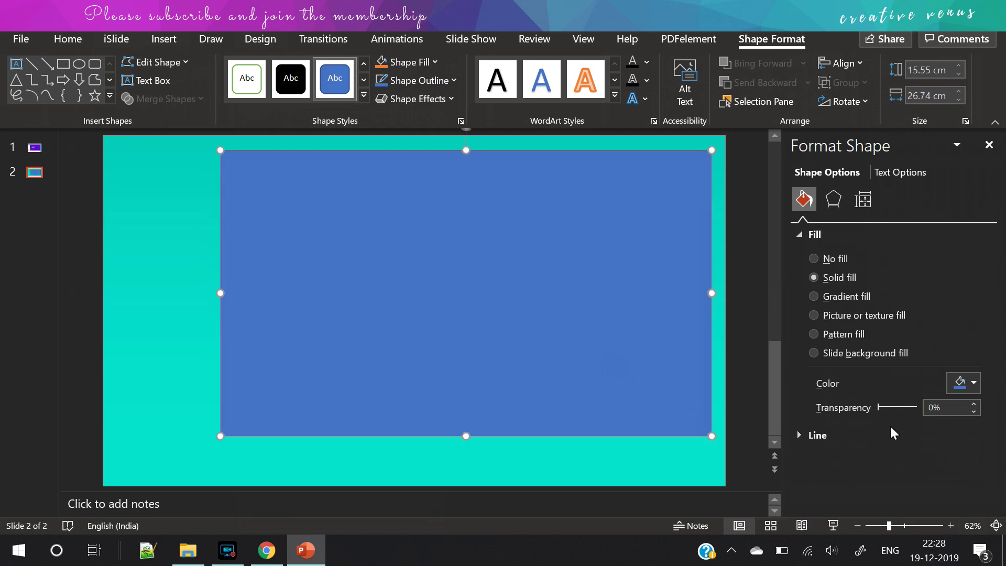
{"action": "left_click", "coordinate": [847, 434]}
{"action": "left_click", "coordinate": [833, 459]}
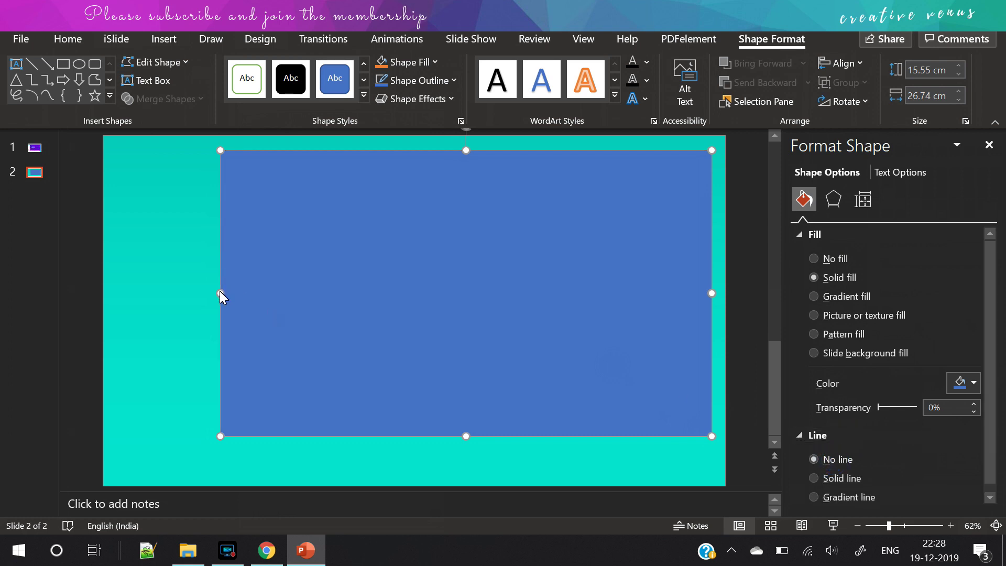
Step: Resize the rectangle to about 14.16 cm by 25.17 cm by pulling its edges
{"action": "left_click_drag", "start_coordinate": [220, 293], "coordinate": [234, 298]}
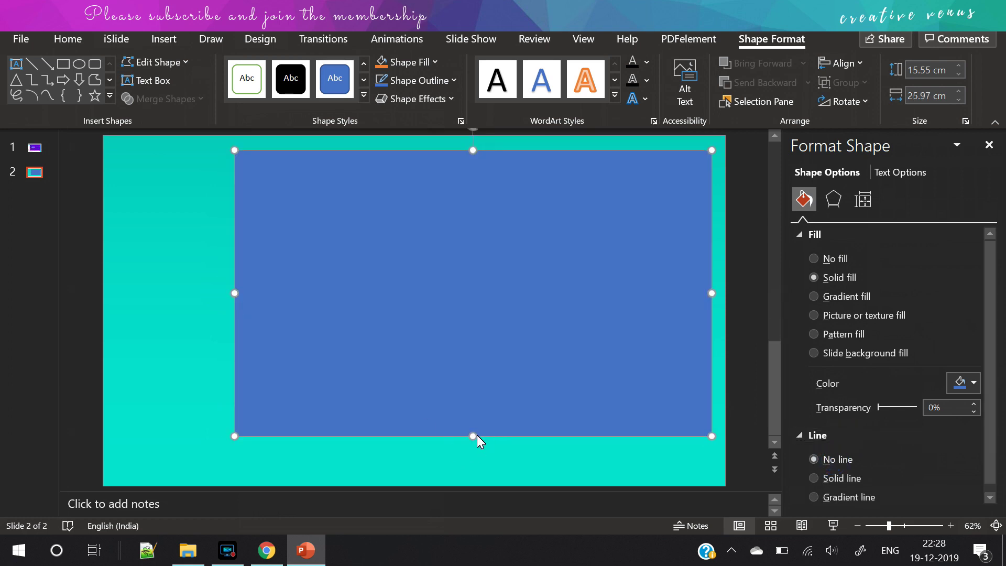
{"action": "left_click_drag", "start_coordinate": [476, 435], "coordinate": [474, 409]}
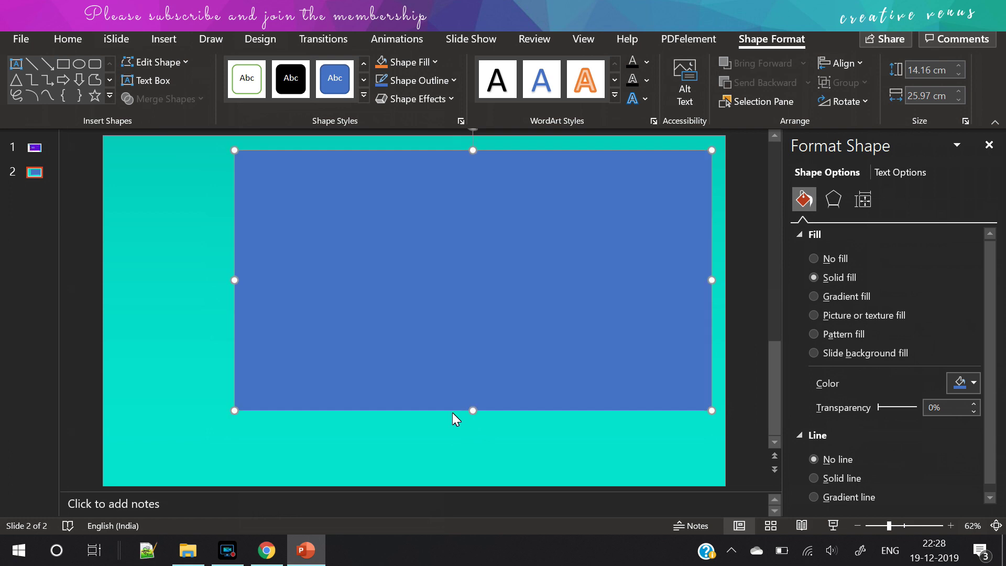
{"action": "left_click", "coordinate": [178, 331]}
{"action": "left_click", "coordinate": [307, 299]}
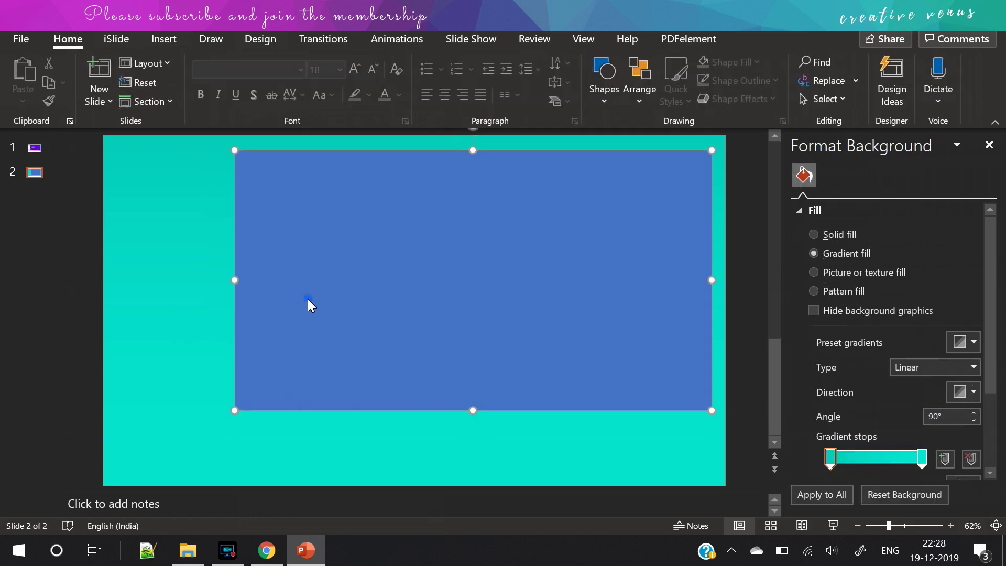
{"action": "left_click_drag", "start_coordinate": [235, 282], "coordinate": [249, 280]}
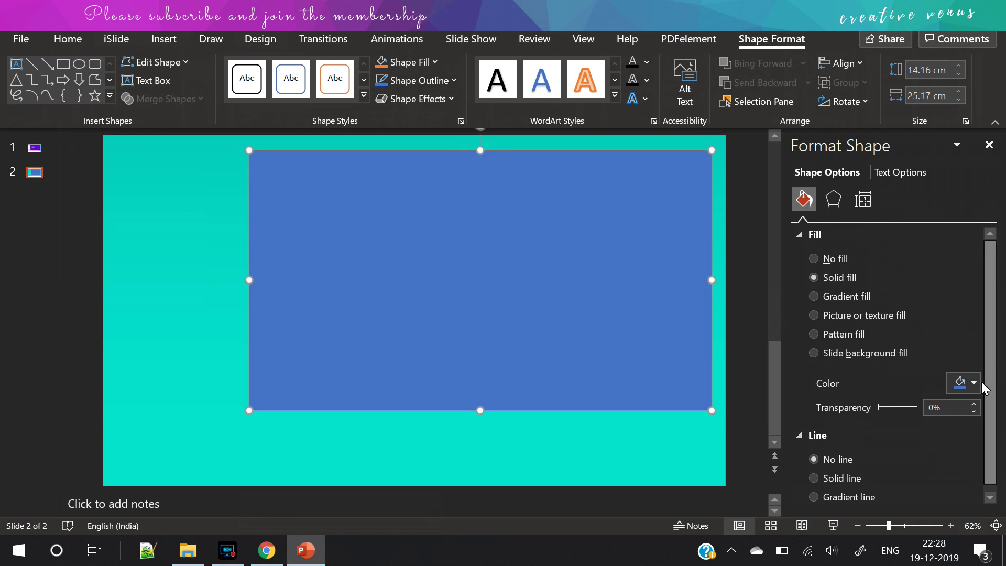
Step: Fill the rectangle with a purple to dark-purple gradient in a 45° diagonal direction
{"action": "left_click", "coordinate": [838, 296]}
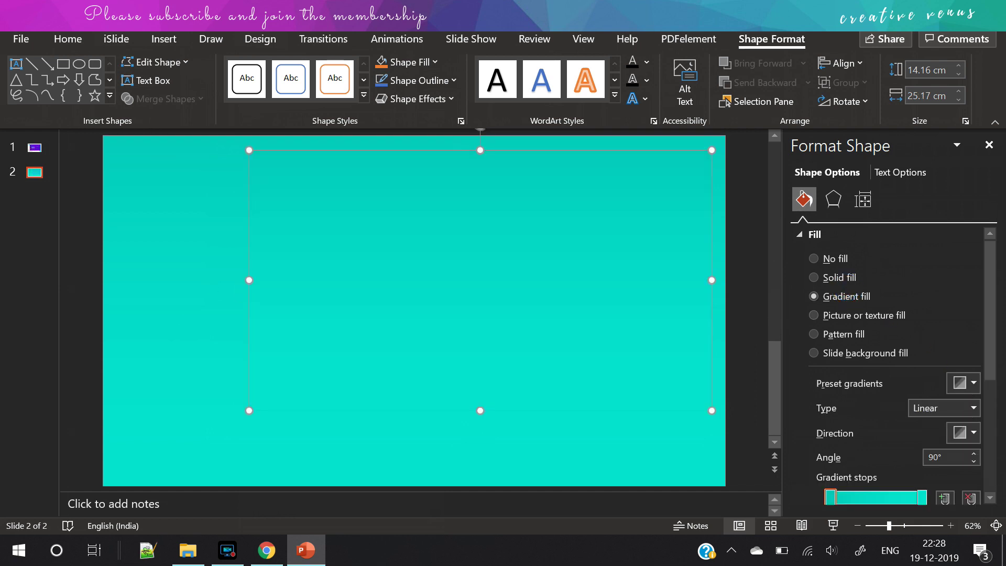
{"action": "scroll", "coordinate": [974, 404], "scroll_direction": "down", "scroll_amount": 5}
{"action": "left_click", "coordinate": [969, 382]}
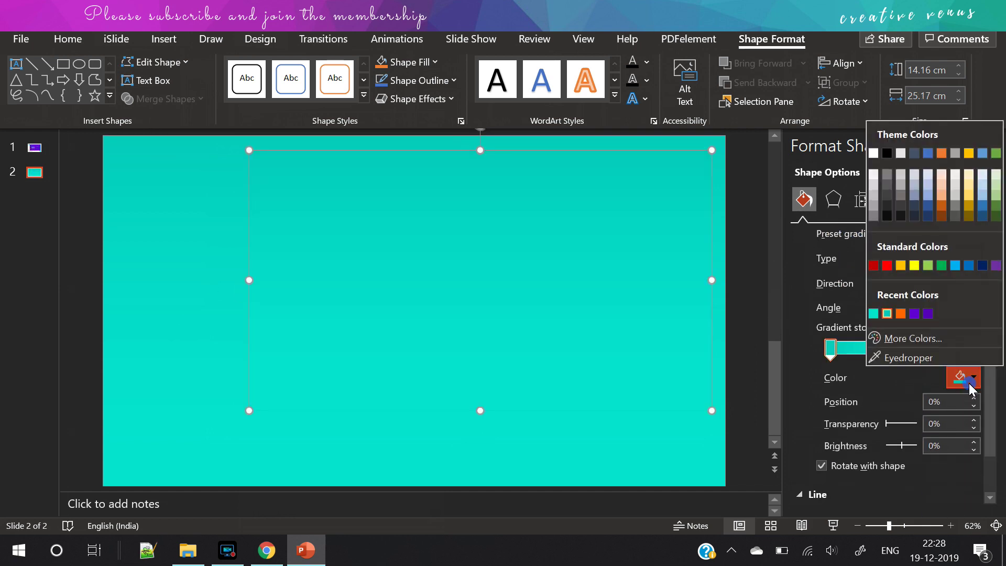
{"action": "left_click", "coordinate": [912, 315]}
{"action": "left_click", "coordinate": [922, 349]}
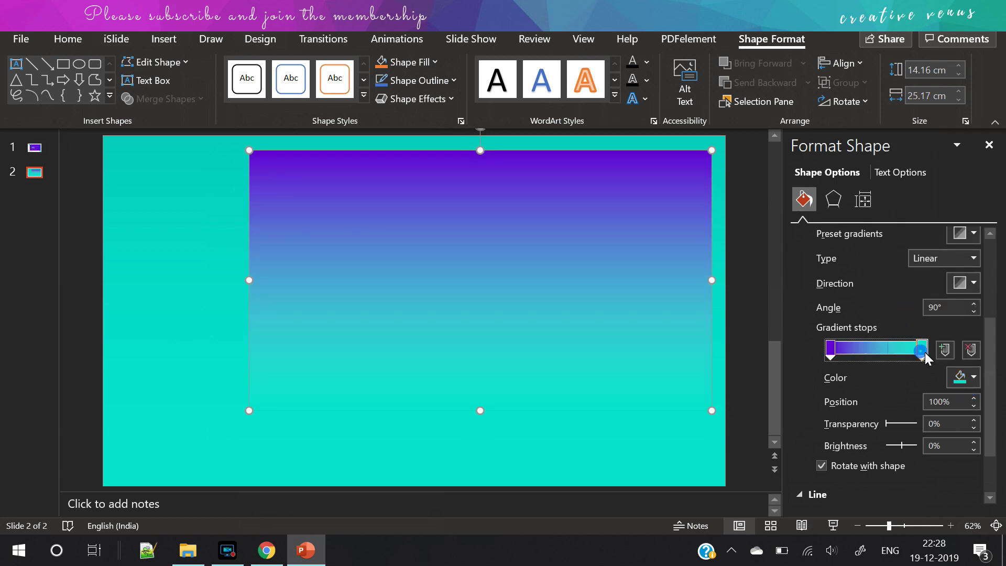
{"action": "left_click", "coordinate": [969, 381]}
{"action": "left_click", "coordinate": [928, 315]}
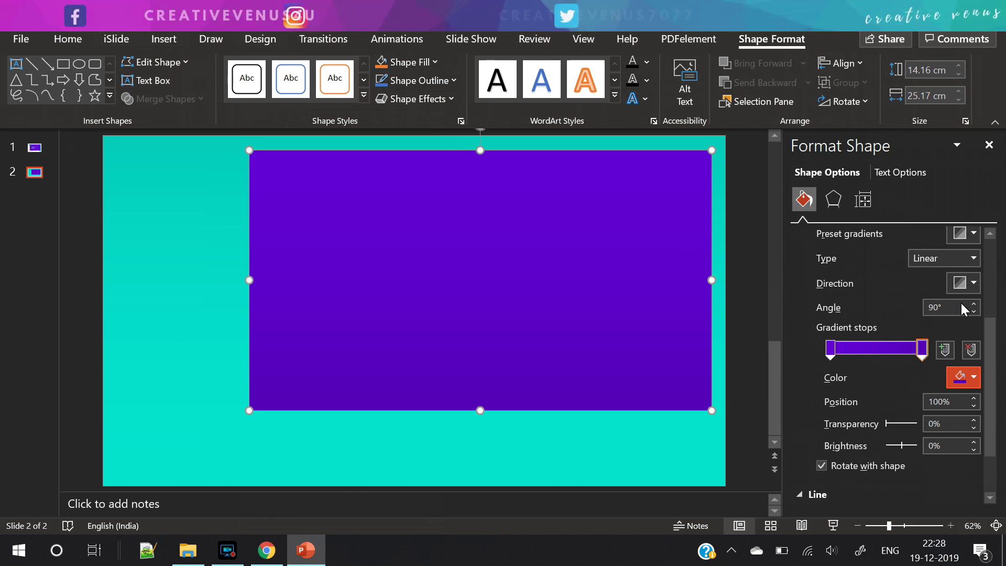
{"action": "left_click", "coordinate": [962, 283]}
{"action": "left_click", "coordinate": [788, 327]}
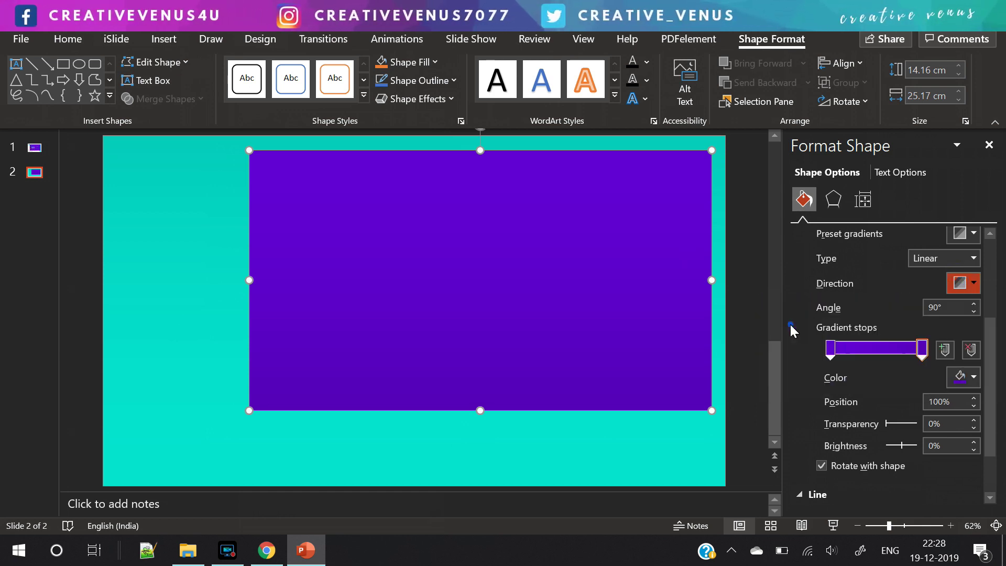
Step: Add an outer drop shadow with 60% transparency, 15 pt blur and 6 pt distance
{"action": "left_click", "coordinate": [833, 200]}
{"action": "left_click", "coordinate": [857, 238]}
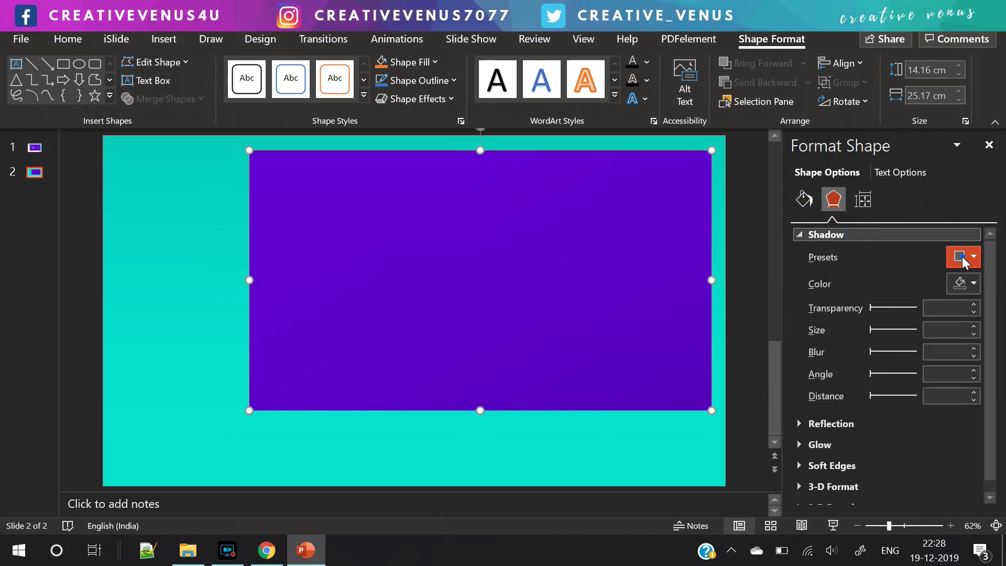
{"action": "left_click", "coordinate": [962, 256]}
{"action": "left_click", "coordinate": [875, 396]}
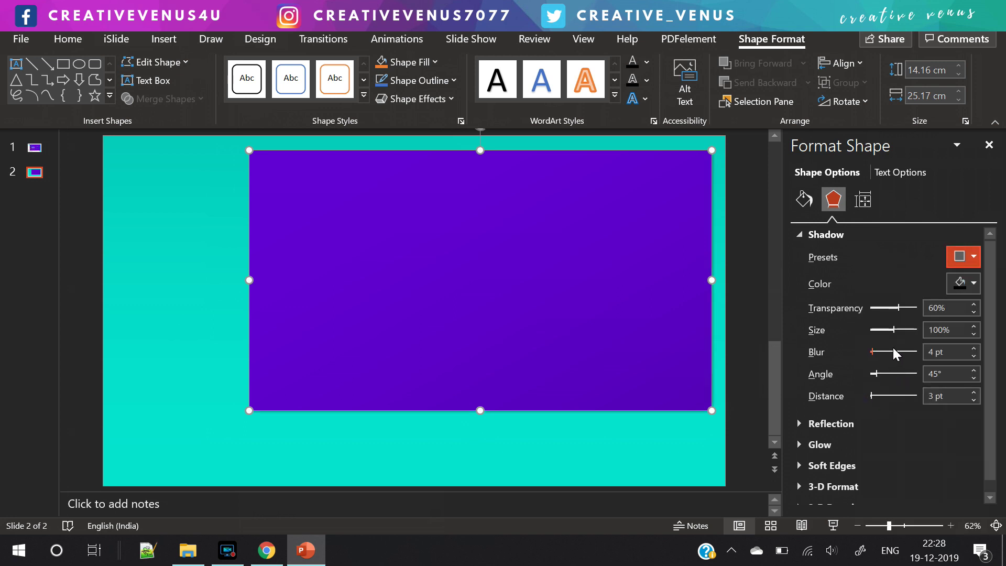
{"action": "left_click_drag", "start_coordinate": [871, 351], "coordinate": [878, 348]}
{"action": "left_click", "coordinate": [973, 392]}
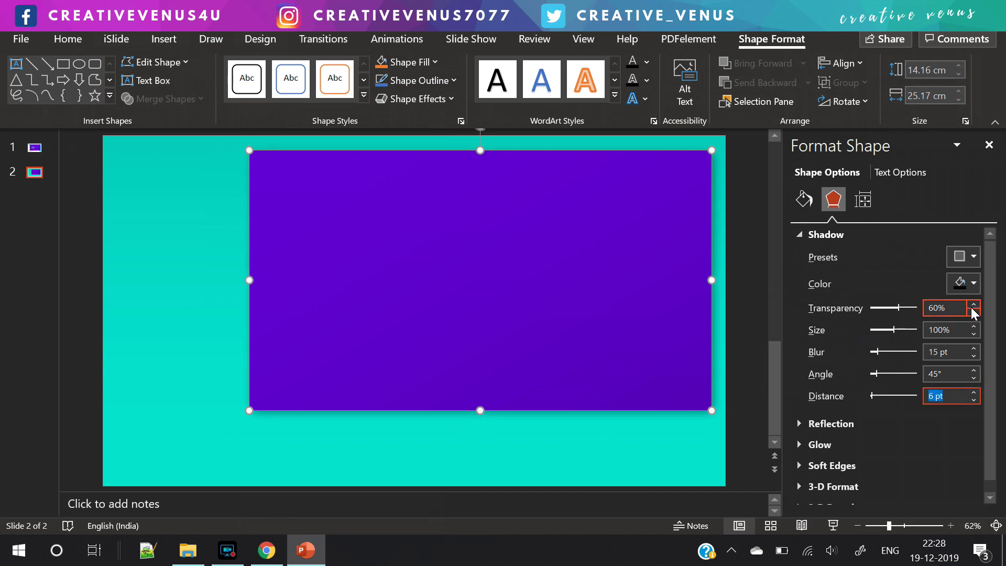
{"action": "left_click", "coordinate": [756, 323]}
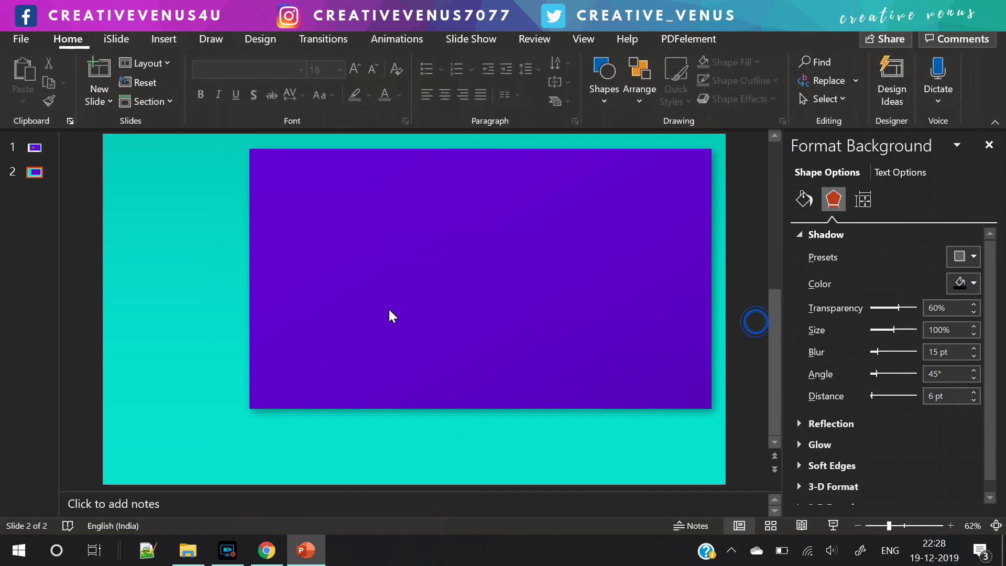
{"action": "left_click", "coordinate": [335, 286]}
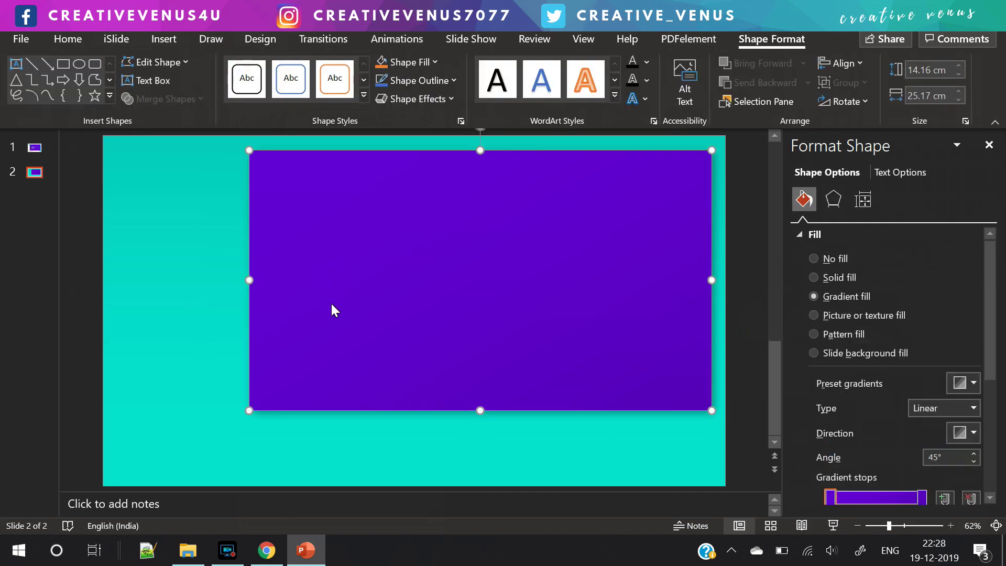
Step: Paste a copy of the purple rectangle and reposition the front copy
{"action": "key", "text": "ctrl+v"}
{"action": "left_click_drag", "start_coordinate": [334, 302], "coordinate": [275, 338]}
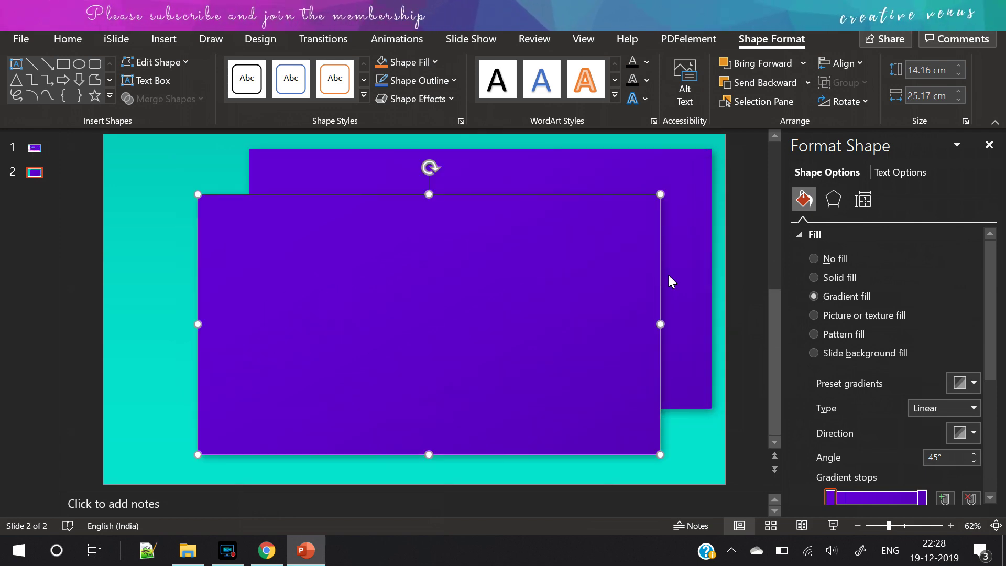
{"action": "left_click", "coordinate": [555, 294]}
{"action": "left_click", "coordinate": [190, 211]}
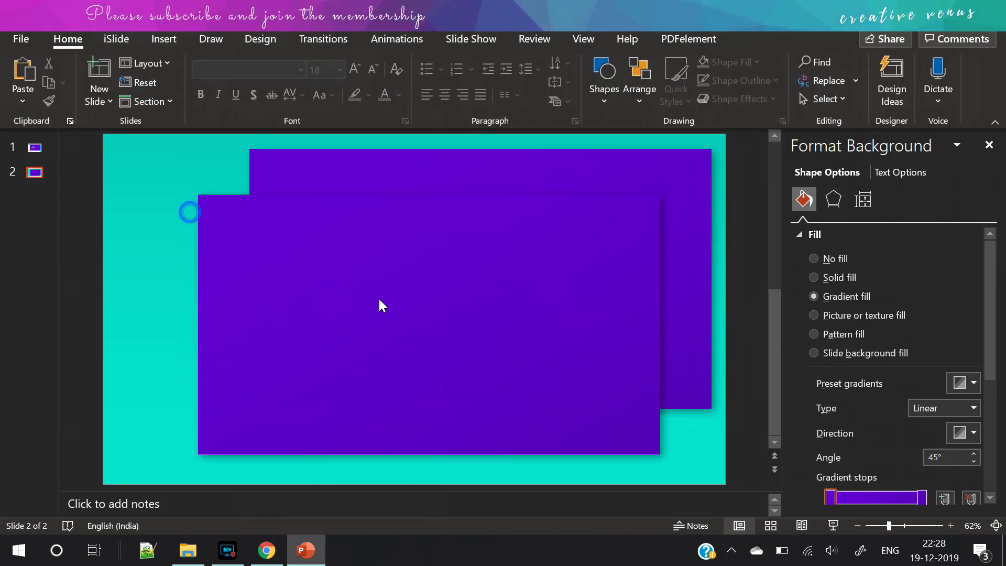
{"action": "left_click", "coordinate": [379, 299]}
{"action": "left_click_drag", "start_coordinate": [442, 310], "coordinate": [471, 267]}
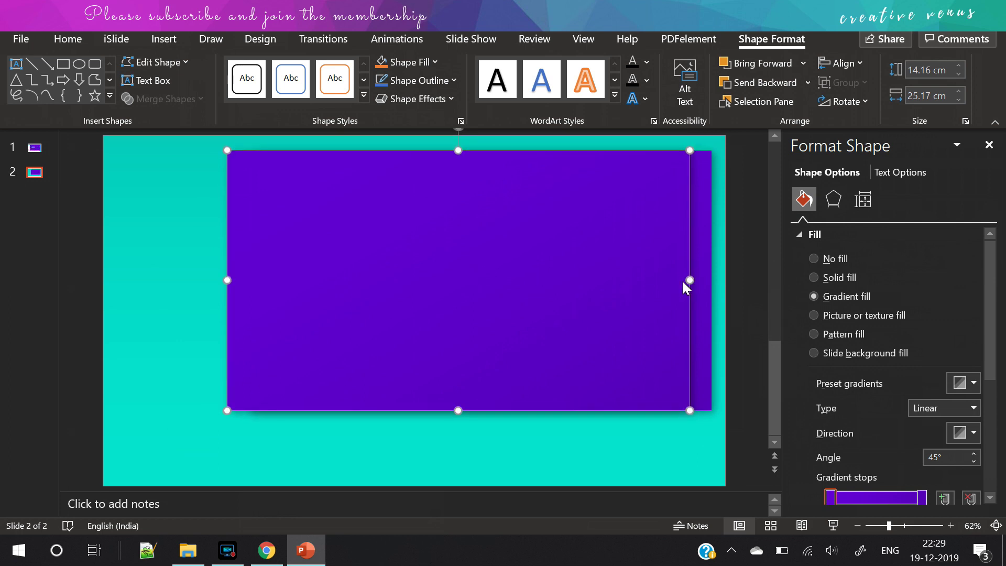
Step: Narrow the front copy into a 1.57 cm strip along the card's left edge
{"action": "key", "text": "Escape"}
{"action": "left_click_drag", "start_coordinate": [256, 273], "coordinate": [257, 279]}
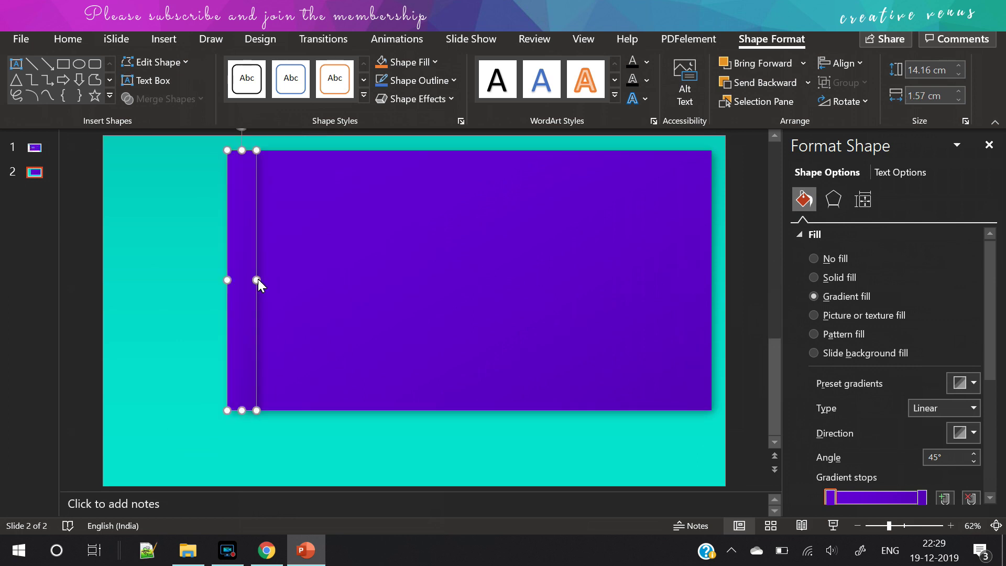
{"action": "left_click", "coordinate": [197, 290]}
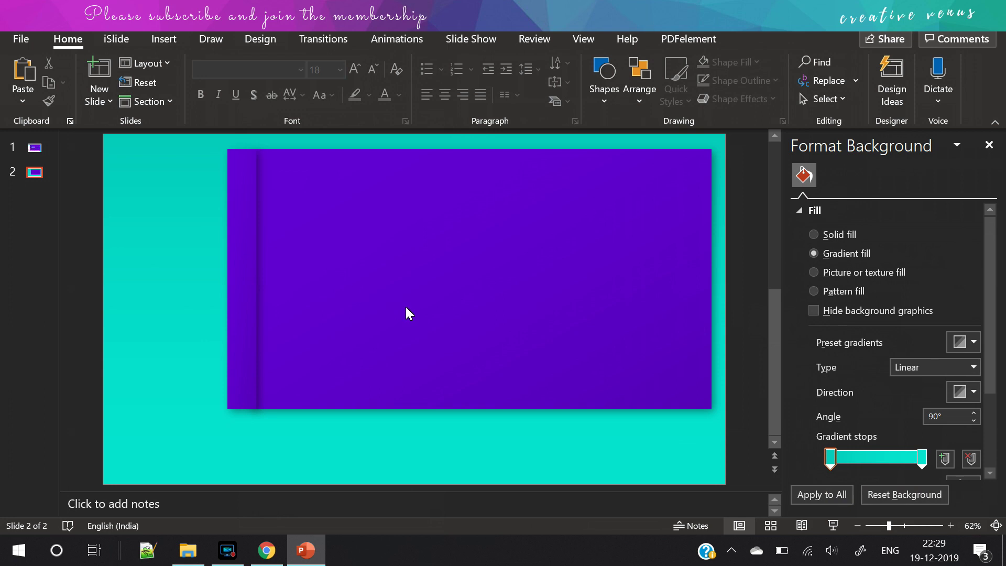
{"action": "left_click", "coordinate": [279, 330]}
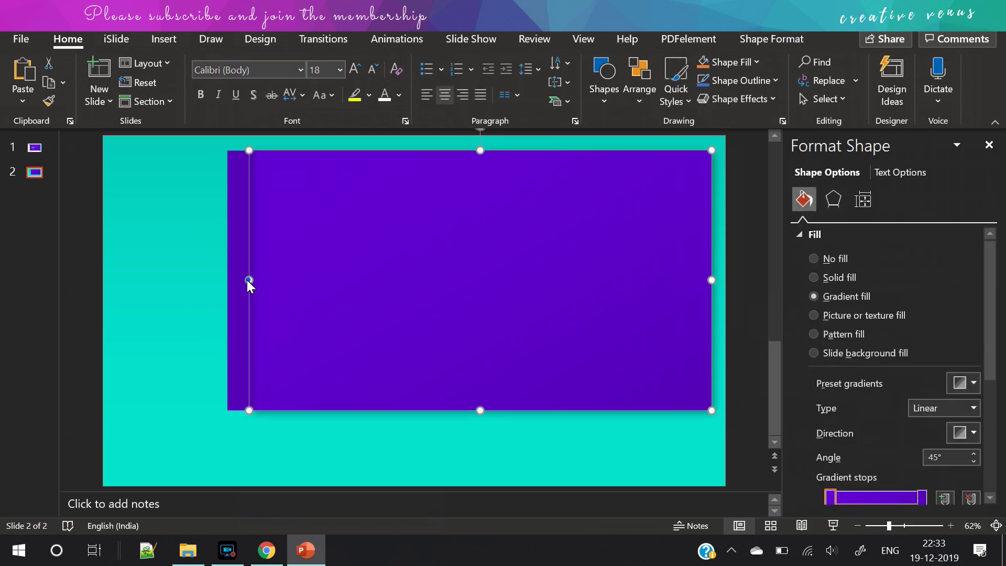
{"action": "left_click", "coordinate": [247, 280]}
{"action": "left_click_drag", "start_coordinate": [222, 281], "coordinate": [182, 286]}
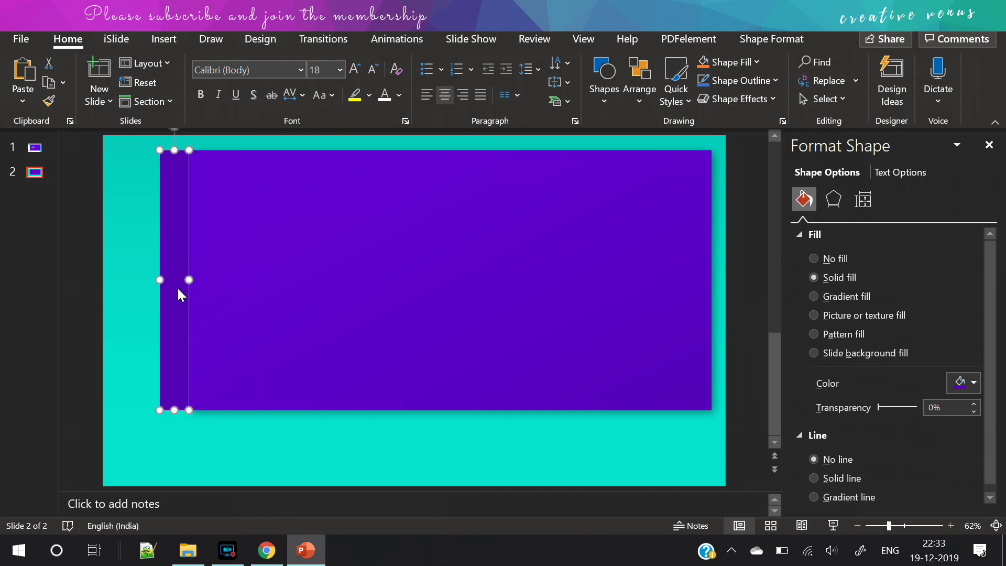
{"action": "left_click", "coordinate": [117, 300]}
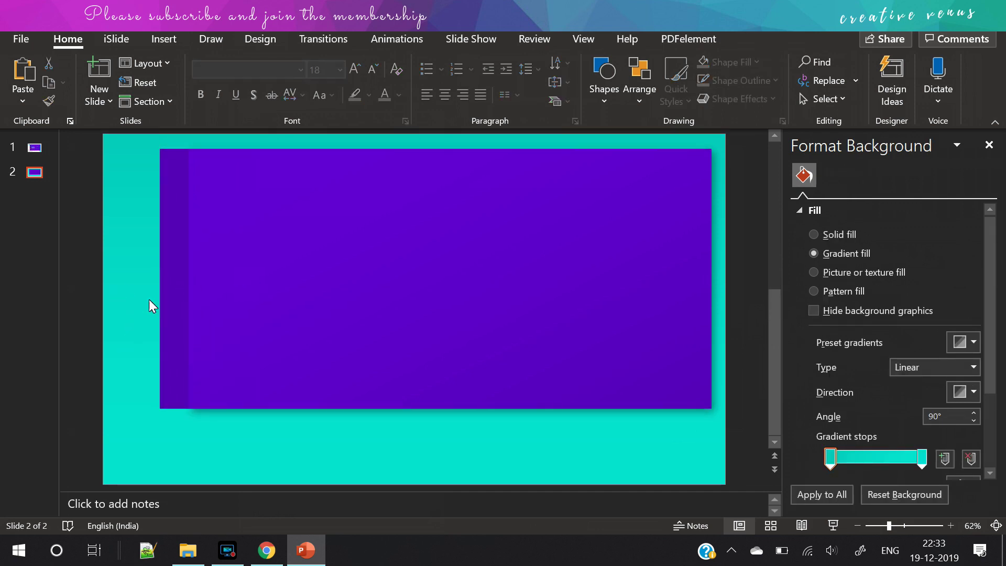
Step: Add a text box in the card's centre reading 2020
{"action": "left_click", "coordinate": [164, 40]}
{"action": "left_click", "coordinate": [683, 79]}
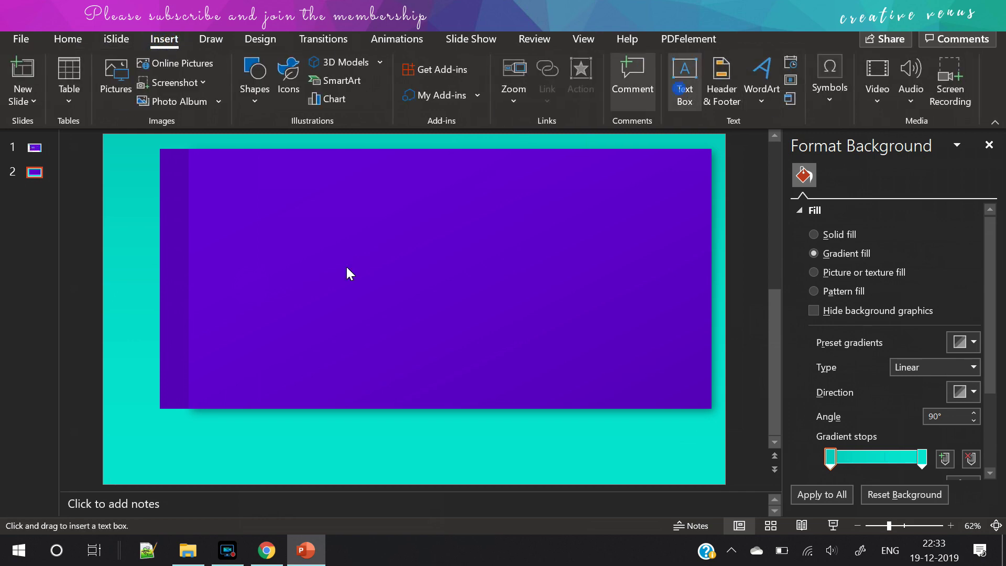
{"action": "left_click_drag", "start_coordinate": [303, 266], "coordinate": [486, 347]}
{"action": "type", "text": "2020"}
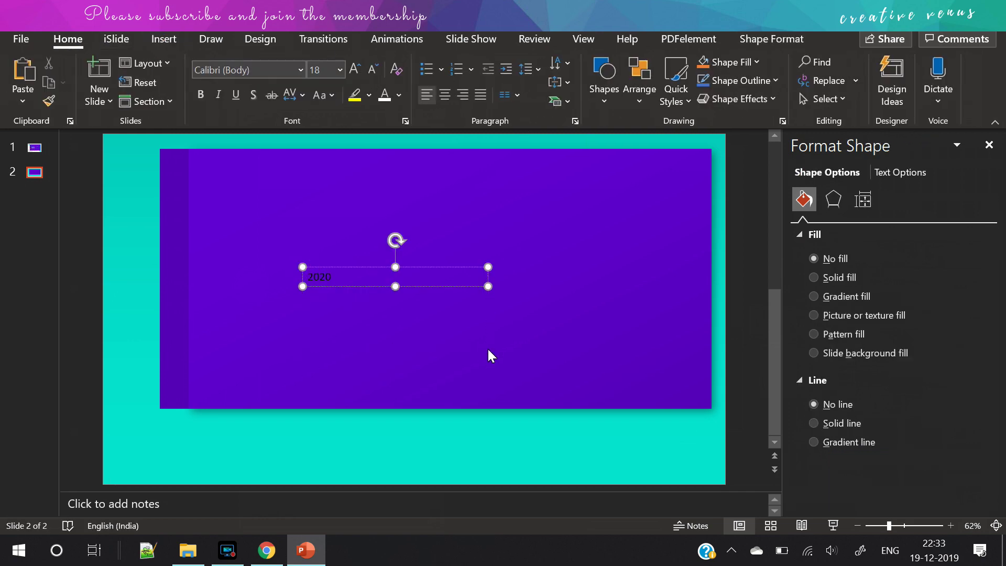
Step: Set the 2020 text's font to Raleway Medium
{"action": "key", "text": "ctrl+a"}
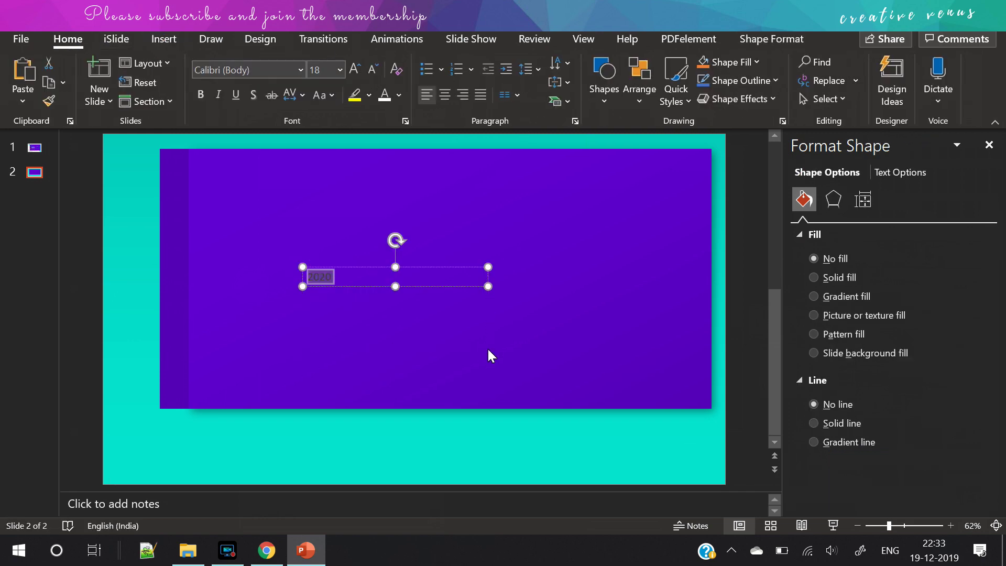
{"action": "left_click", "coordinate": [272, 70]}
{"action": "type", "text": "Raleway Black"}
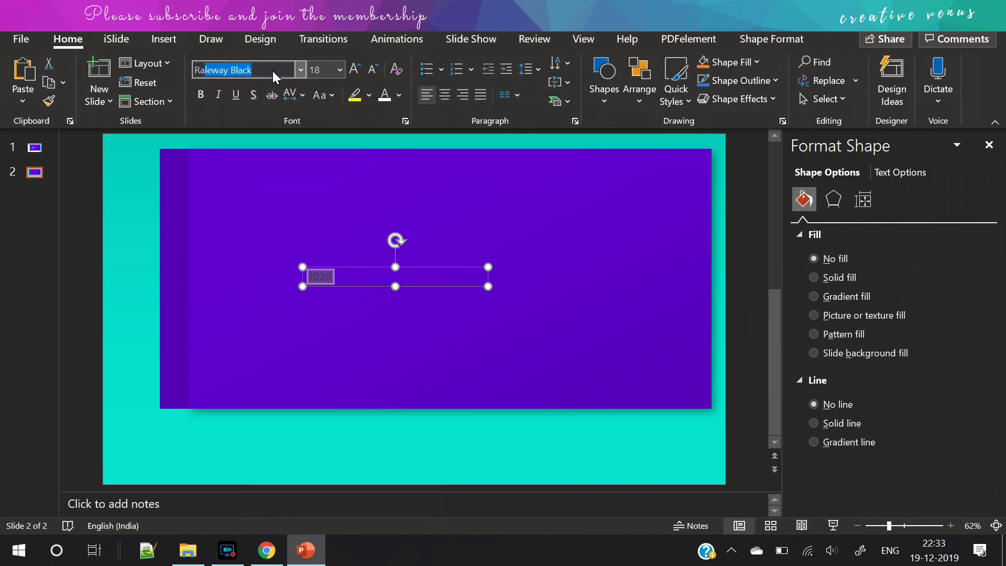
{"action": "key", "text": "Return"}
{"action": "left_click", "coordinate": [243, 74]}
{"action": "type", "text": "Raleway Medium"}
{"action": "key", "text": "Return"}
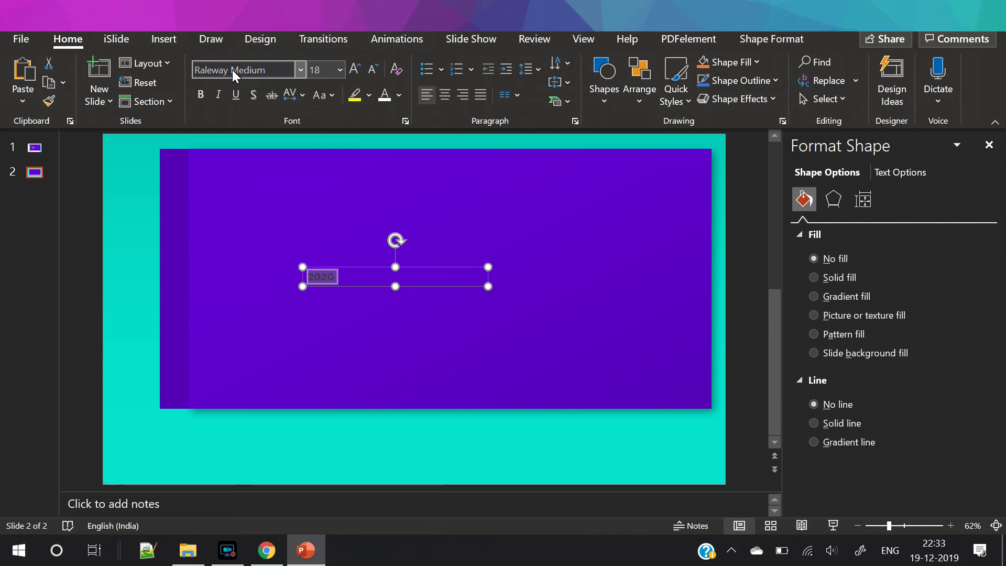
Step: Narrow the text box and rotate the 2020 text 270° vertically
{"action": "left_click", "coordinate": [556, 67]}
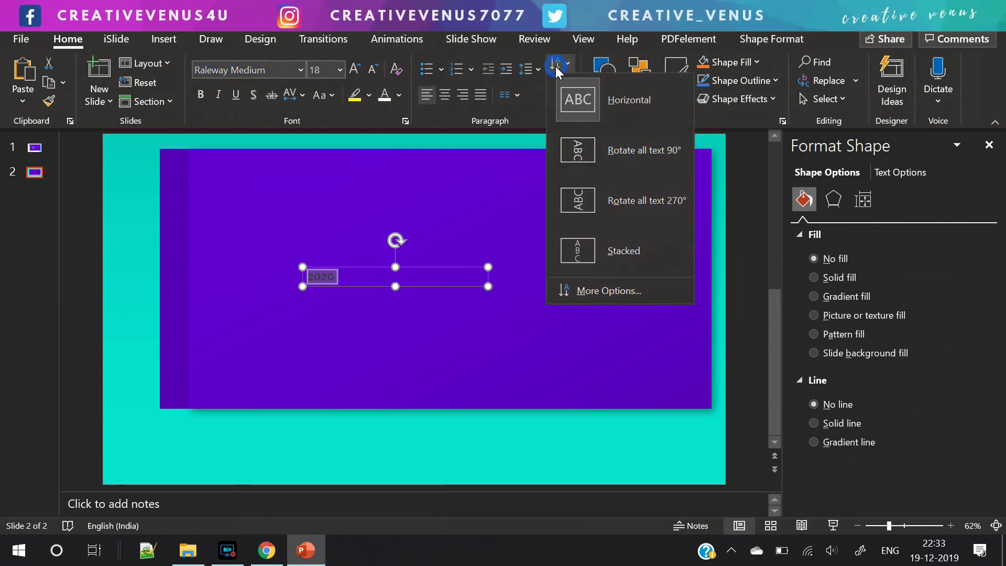
{"action": "left_click", "coordinate": [603, 206]}
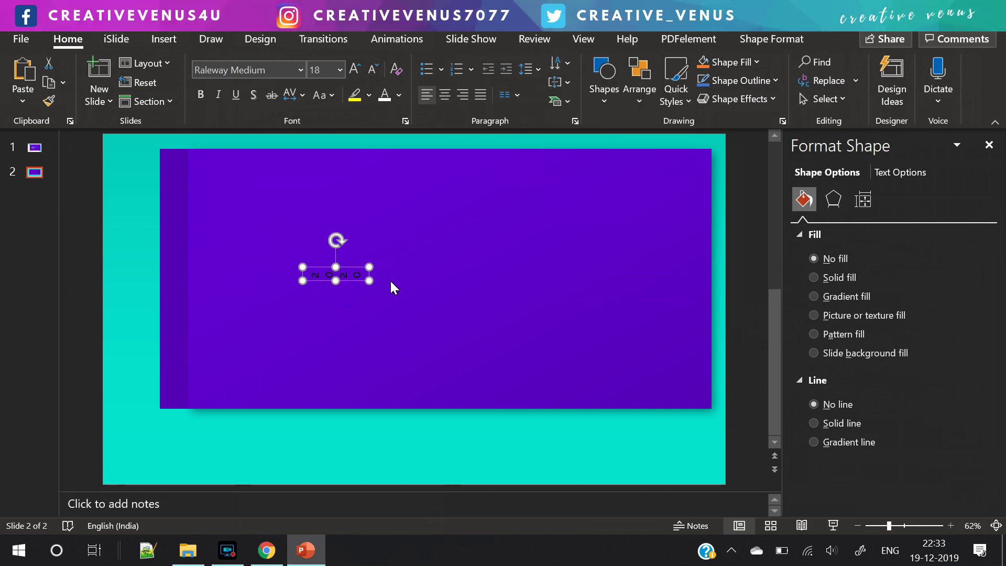
{"action": "key", "text": "ctrl+z"}
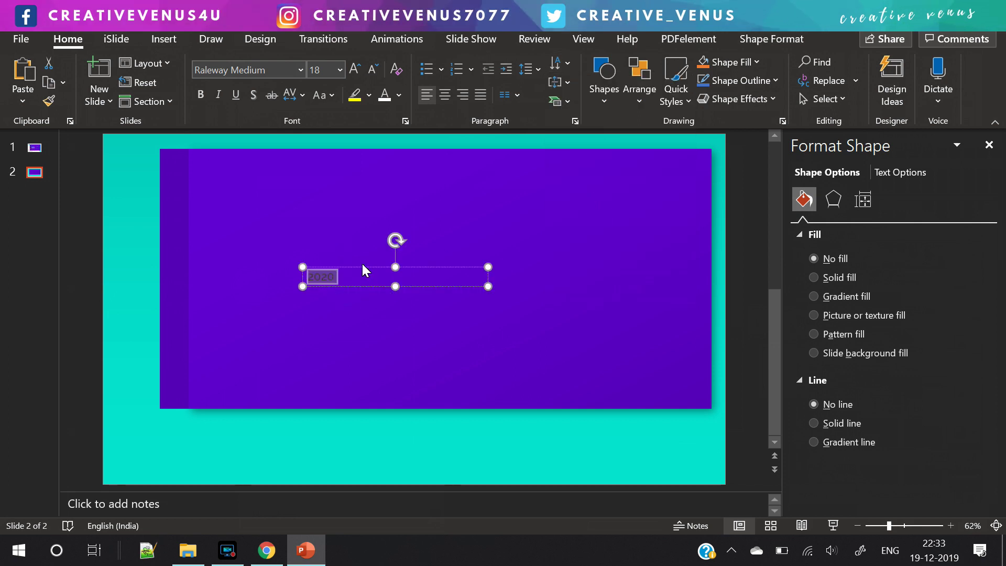
{"action": "left_click_drag", "start_coordinate": [487, 288], "coordinate": [318, 413]}
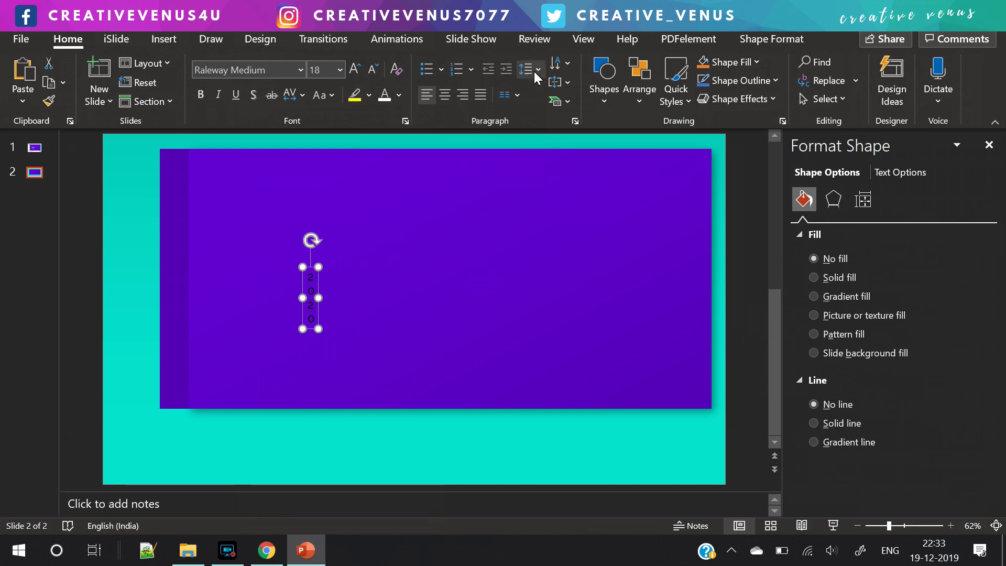
{"action": "left_click", "coordinate": [559, 69]}
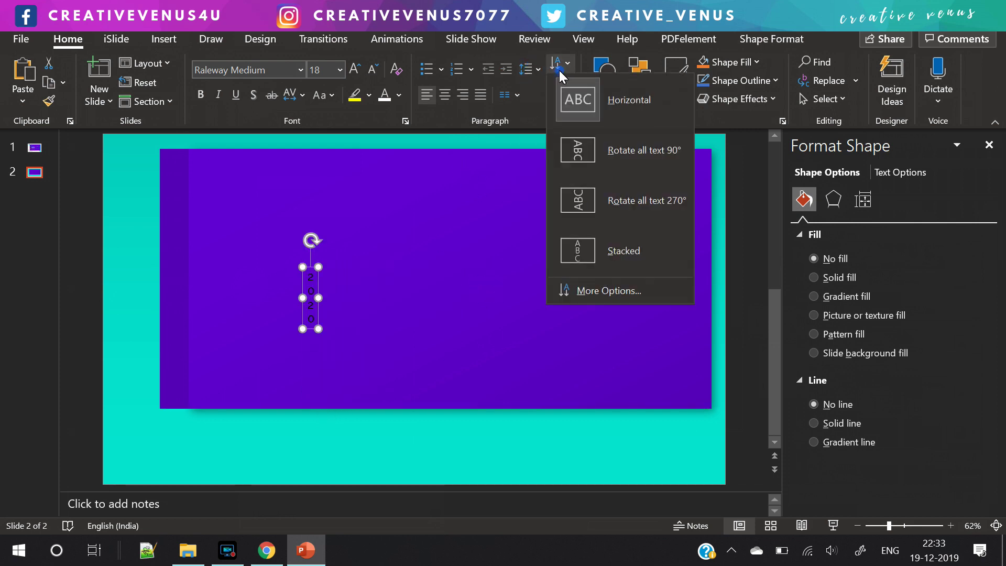
{"action": "left_click", "coordinate": [584, 199]}
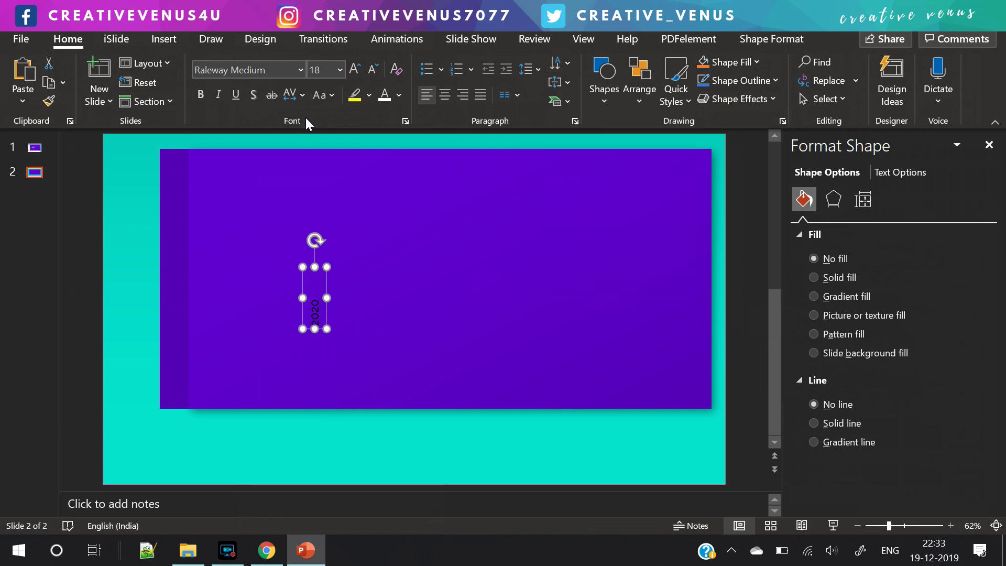
Step: Make 2020 white, 60 pt, with Very Loose spacing, and move it to the slide's left edge
{"action": "left_click", "coordinate": [354, 70]}
{"action": "left_click", "coordinate": [354, 70]}
{"action": "left_click", "coordinate": [354, 70]}
{"action": "left_click", "coordinate": [354, 71]}
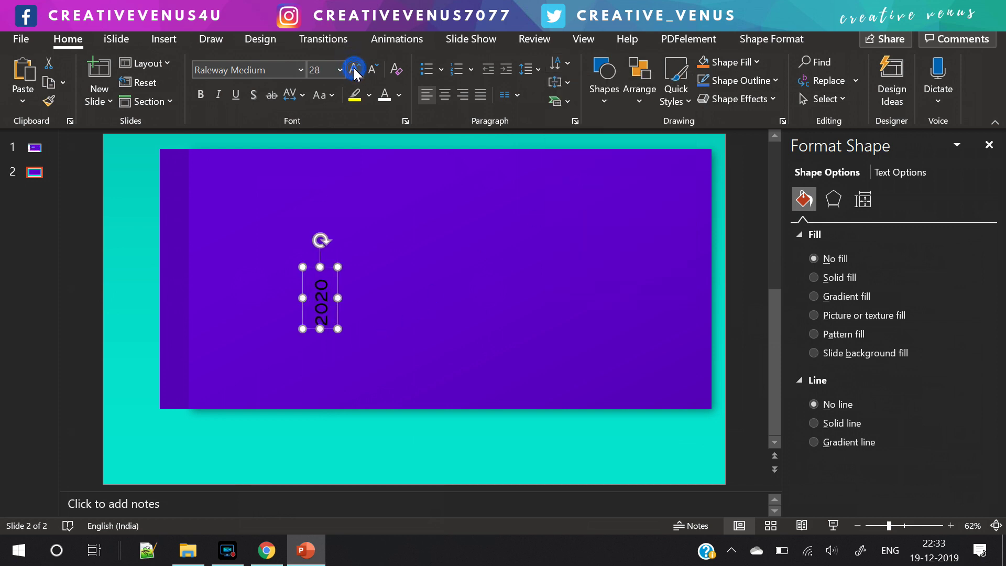
{"action": "left_click", "coordinate": [354, 70]}
{"action": "left_click", "coordinate": [354, 70]}
{"action": "left_click", "coordinate": [354, 70]}
{"action": "left_click", "coordinate": [354, 70]}
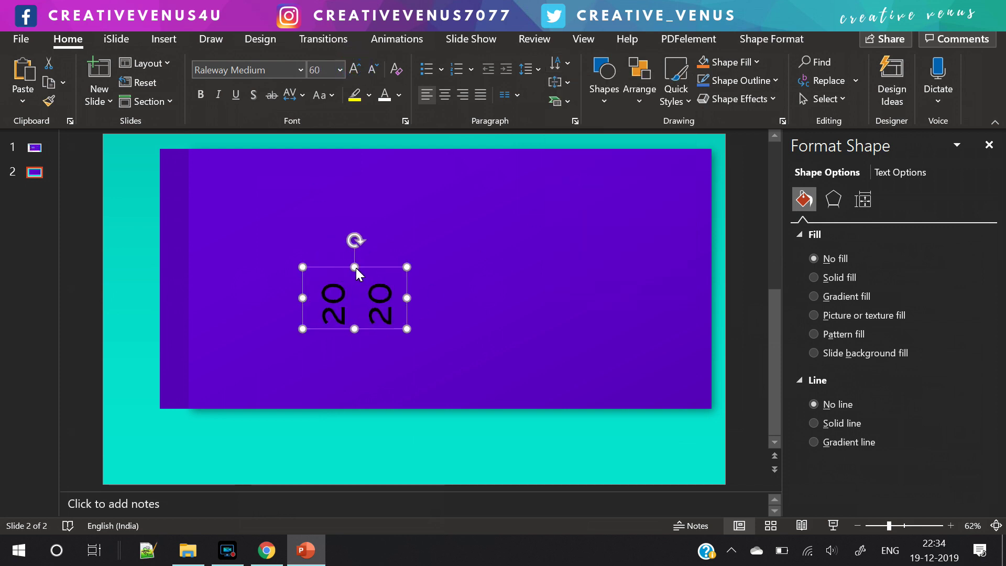
{"action": "left_click_drag", "start_coordinate": [355, 268], "coordinate": [342, 175]}
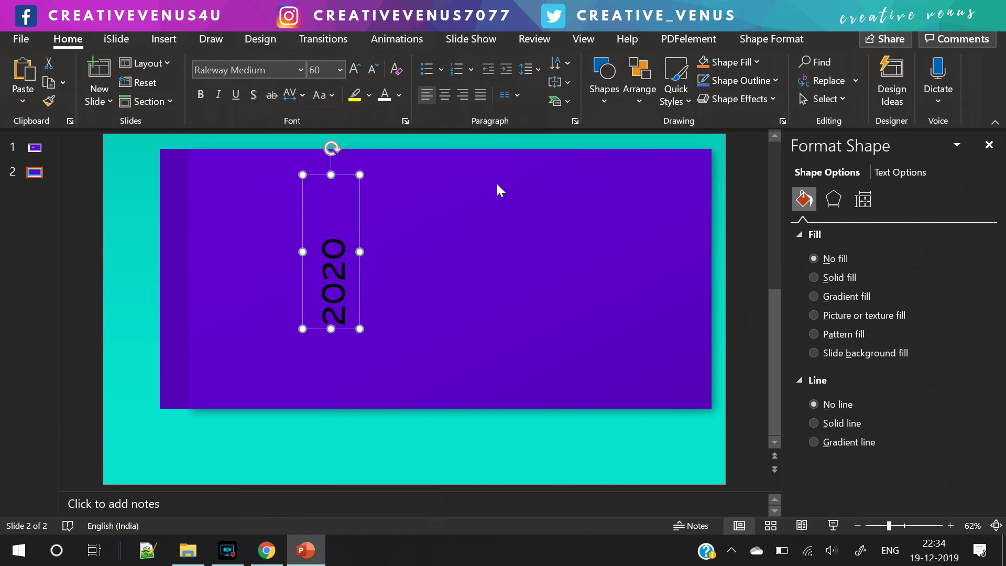
{"action": "left_click", "coordinate": [295, 95]}
{"action": "left_click", "coordinate": [309, 206]}
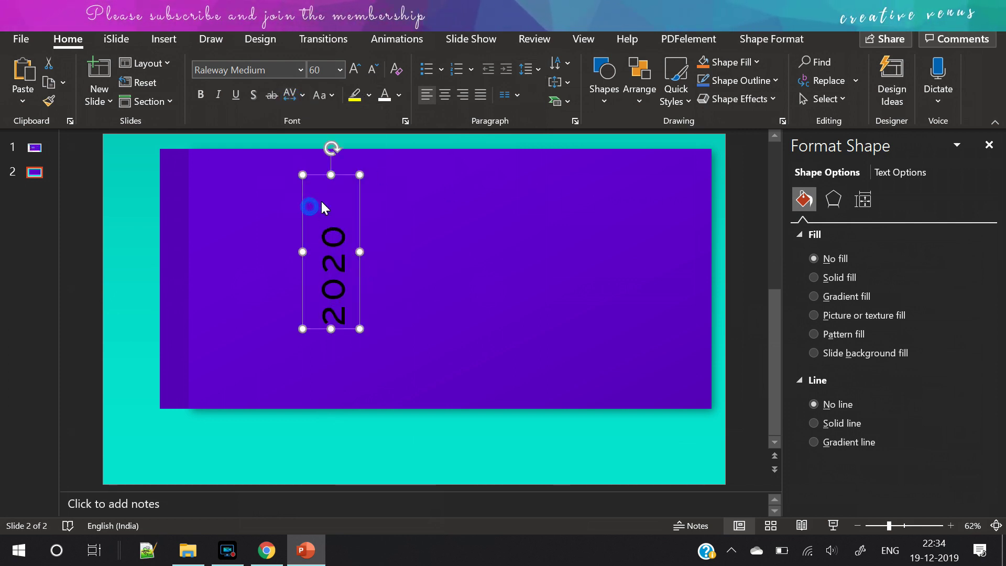
{"action": "left_click", "coordinate": [386, 96]}
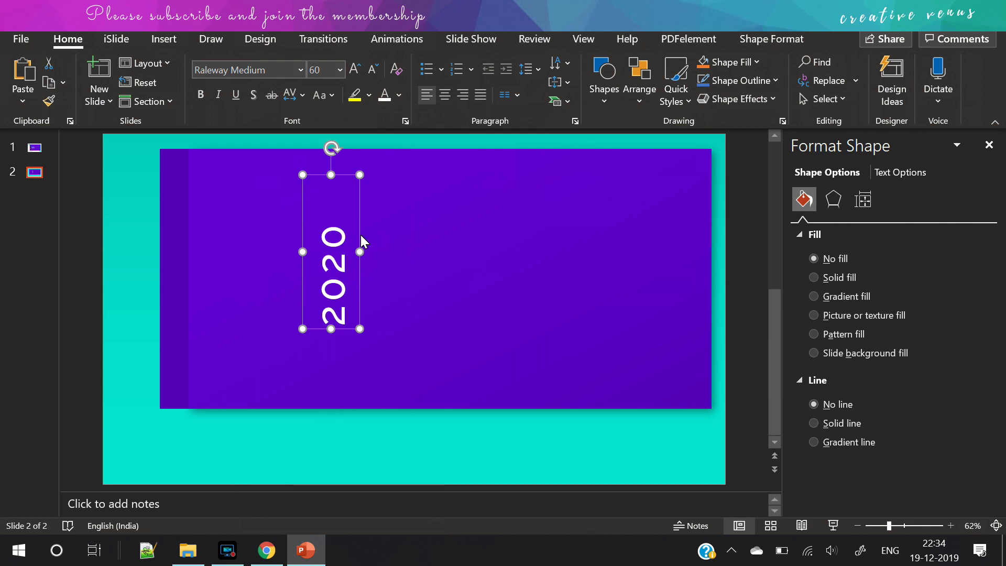
{"action": "left_click_drag", "start_coordinate": [360, 234], "coordinate": [156, 241]}
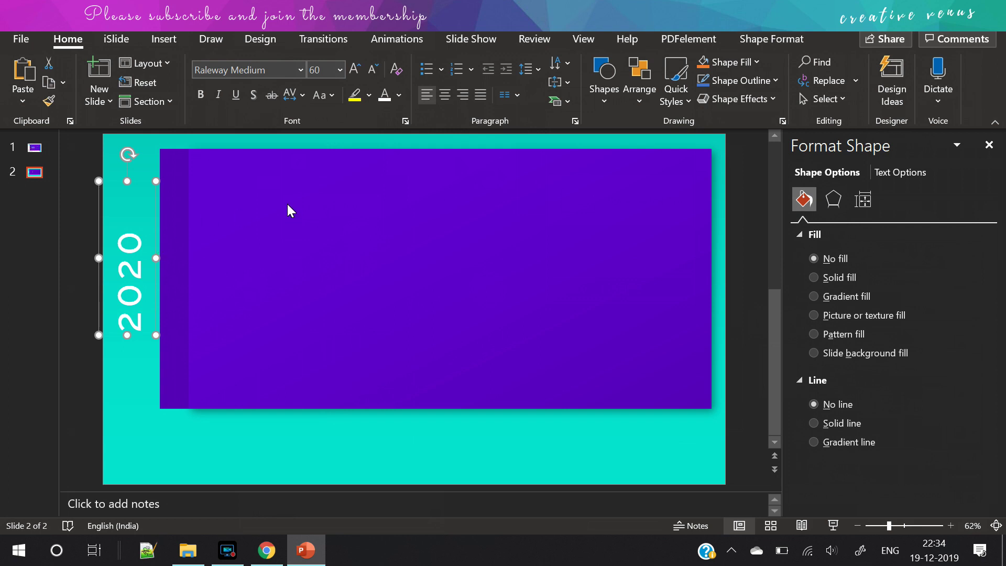
Step: Change the vertical label to read FY2020 and lengthen its box to fit one column
{"action": "key", "text": "ctrl+Right"}
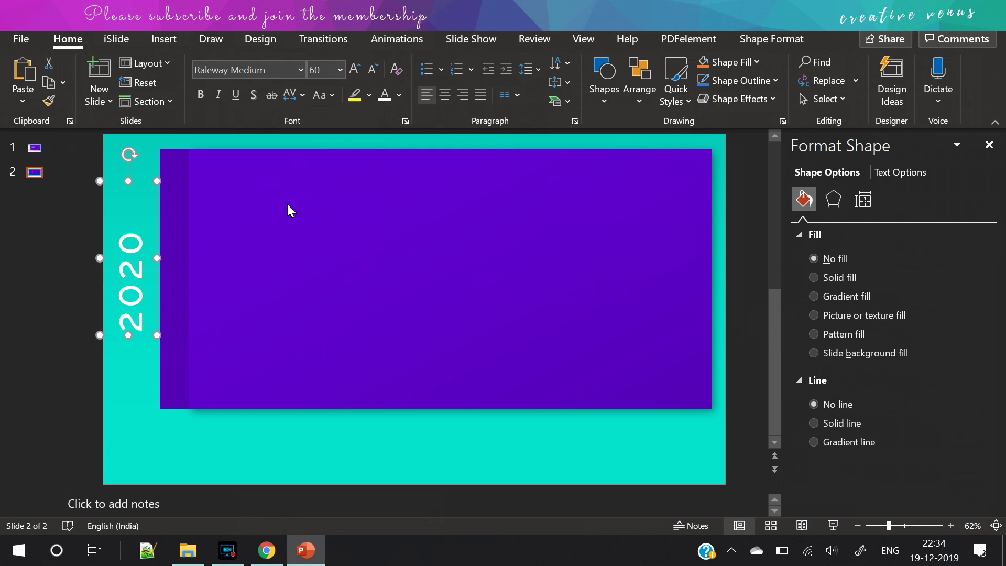
{"action": "left_click", "coordinate": [127, 326]}
{"action": "type", "text": "L"}
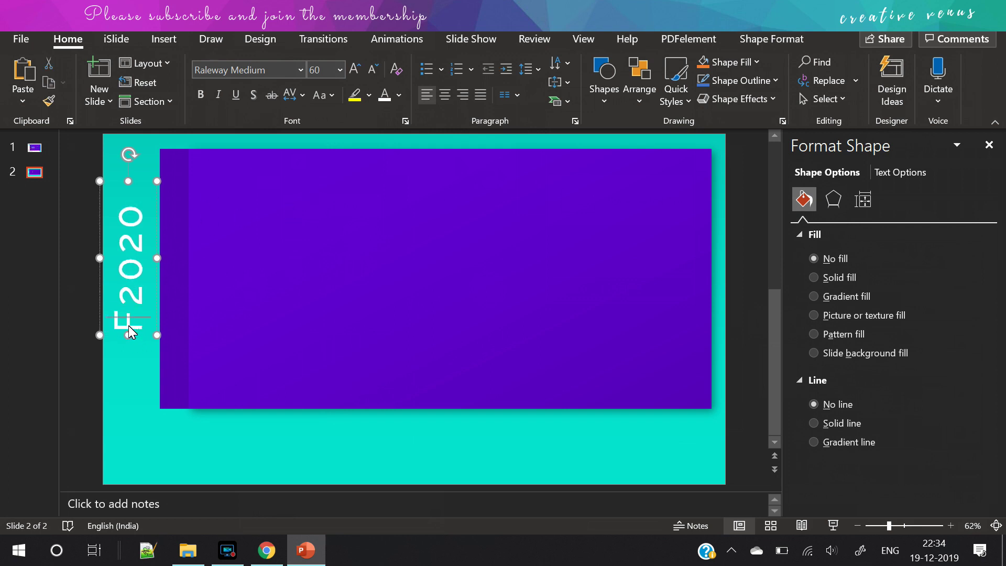
{"action": "type", "text": "Y0"}
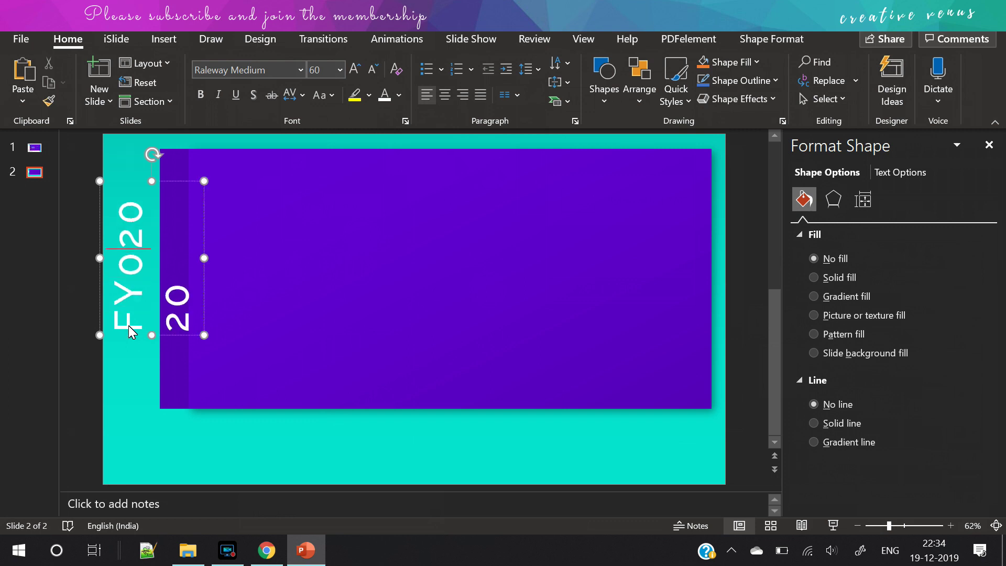
{"action": "key", "text": "BackSpace"}
{"action": "type", "text": "-"}
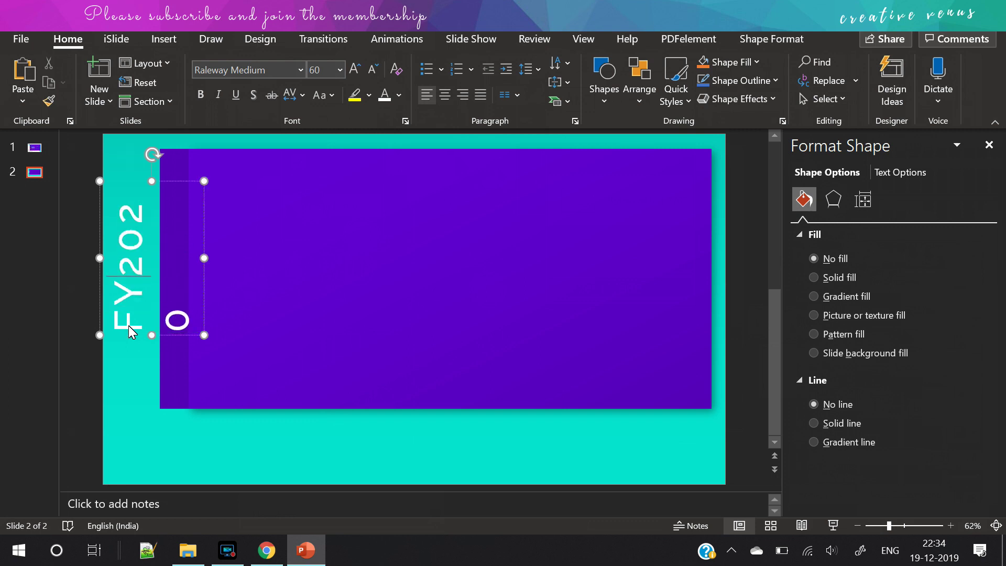
{"action": "key", "text": "BackSpace"}
{"action": "left_click_drag", "start_coordinate": [151, 185], "coordinate": [153, 153]}
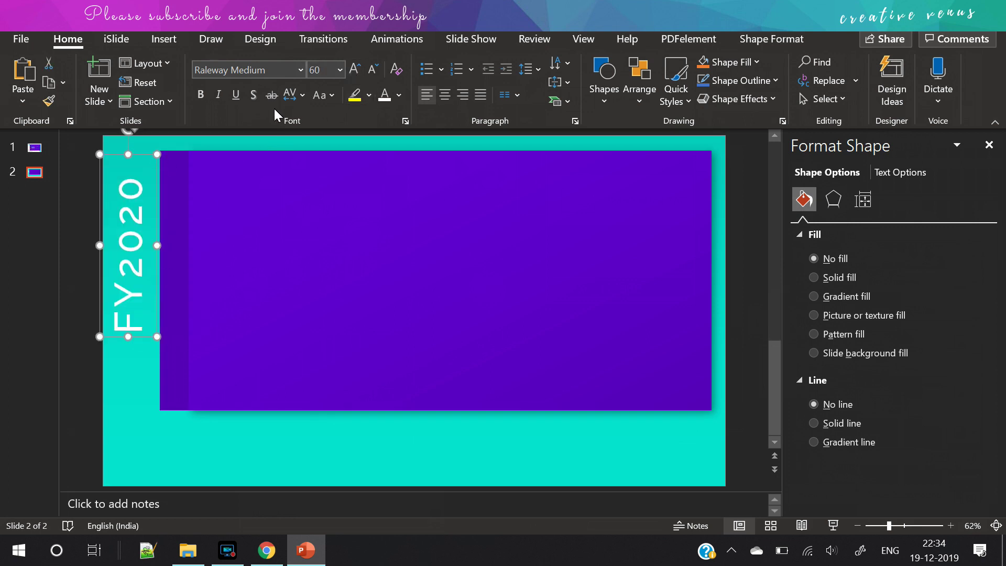
Step: Keep Very Loose spacing, shrink FY2020 to 20 pt, and move it to the lower left
{"action": "left_click", "coordinate": [299, 100]}
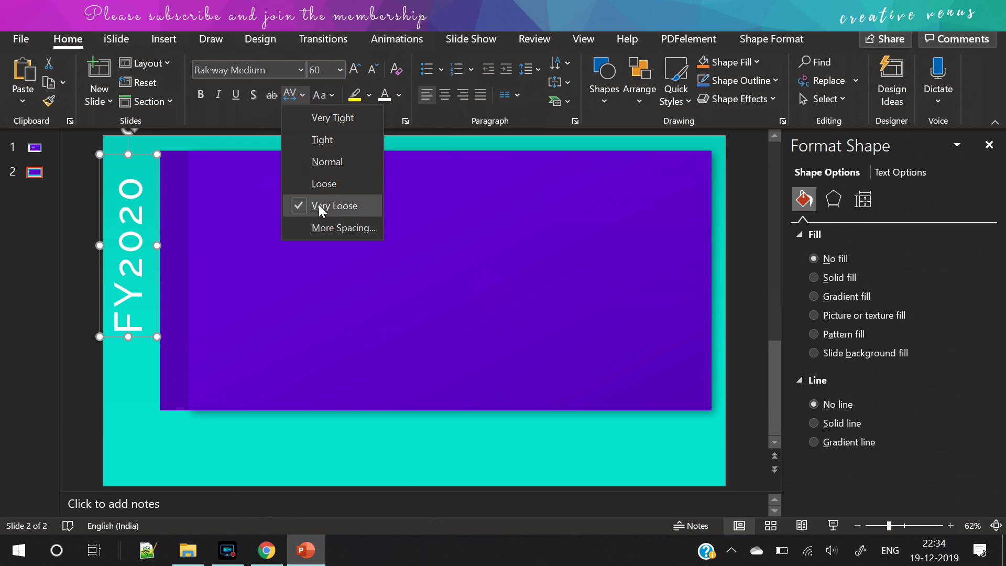
{"action": "left_click", "coordinate": [319, 206]}
{"action": "left_click", "coordinate": [373, 70]}
{"action": "left_click", "coordinate": [373, 70]}
{"action": "left_click", "coordinate": [373, 70]}
{"action": "left_click", "coordinate": [373, 70]}
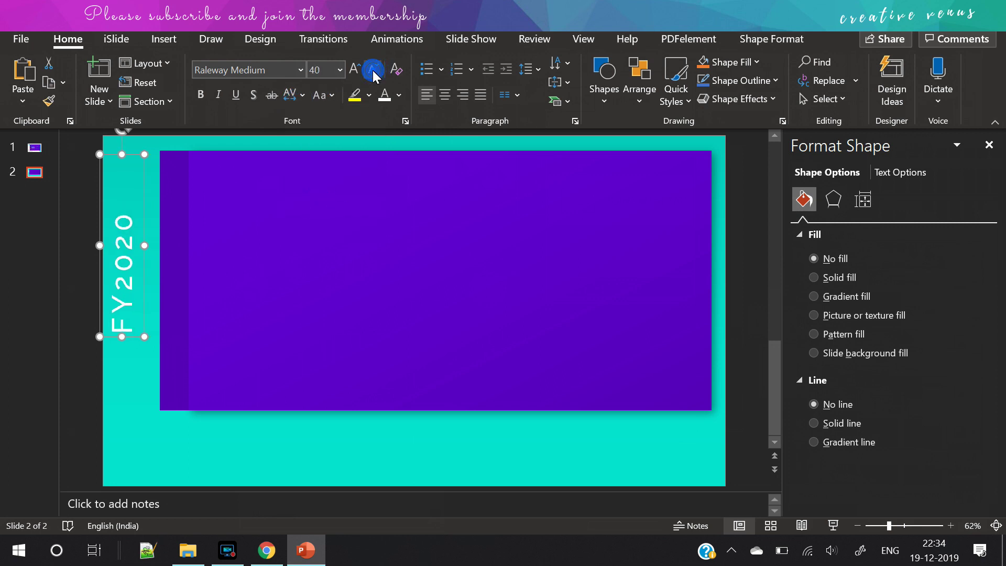
{"action": "left_click", "coordinate": [373, 69]}
{"action": "left_click", "coordinate": [373, 69]}
{"action": "left_click", "coordinate": [373, 70]}
{"action": "left_click", "coordinate": [373, 70]}
{"action": "left_click", "coordinate": [373, 69]}
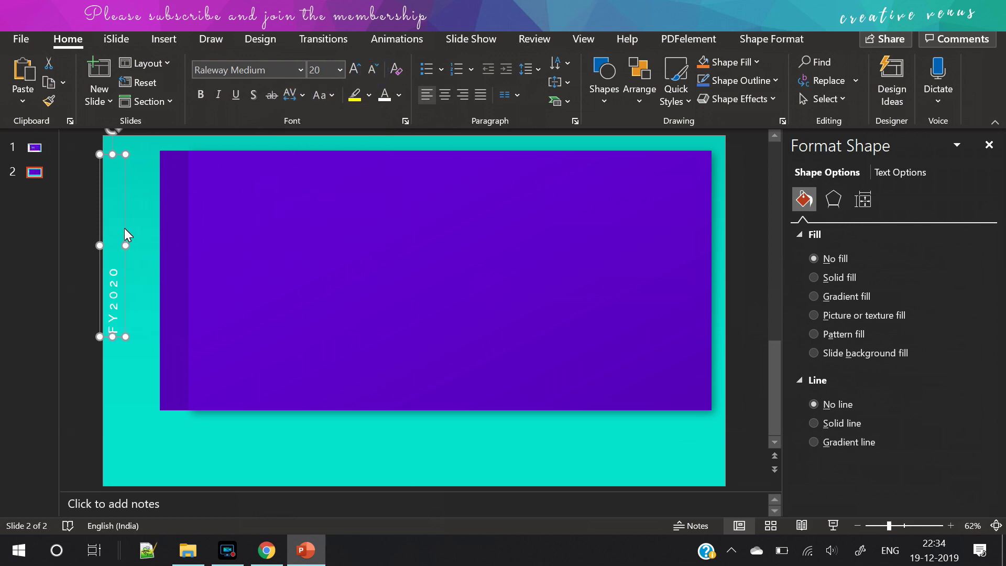
{"action": "left_click_drag", "start_coordinate": [124, 235], "coordinate": [139, 298]}
Step: Draw a 14.96 cm vertical line in the left margin spanning the card's height
{"action": "left_click", "coordinate": [89, 291]}
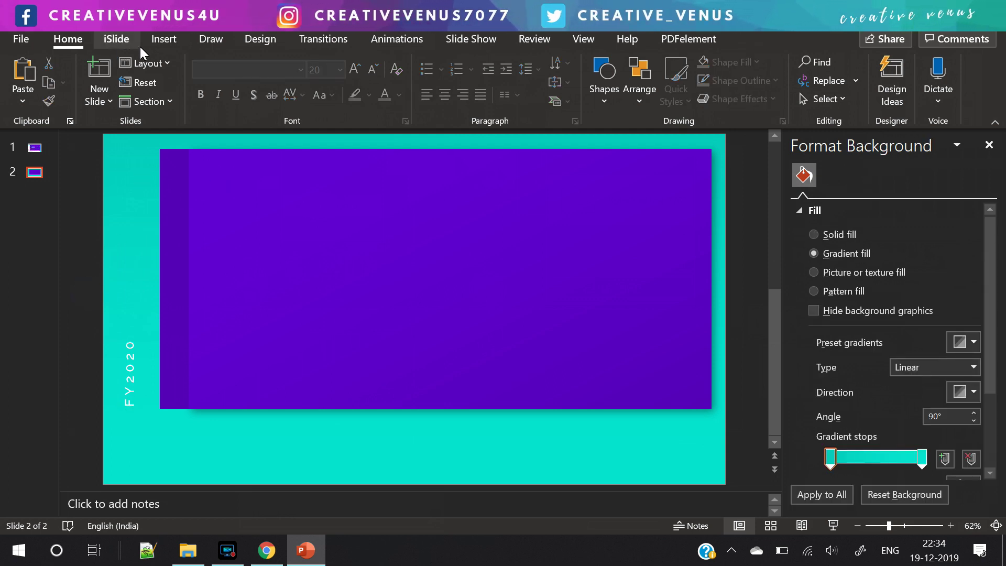
{"action": "left_click", "coordinate": [162, 41]}
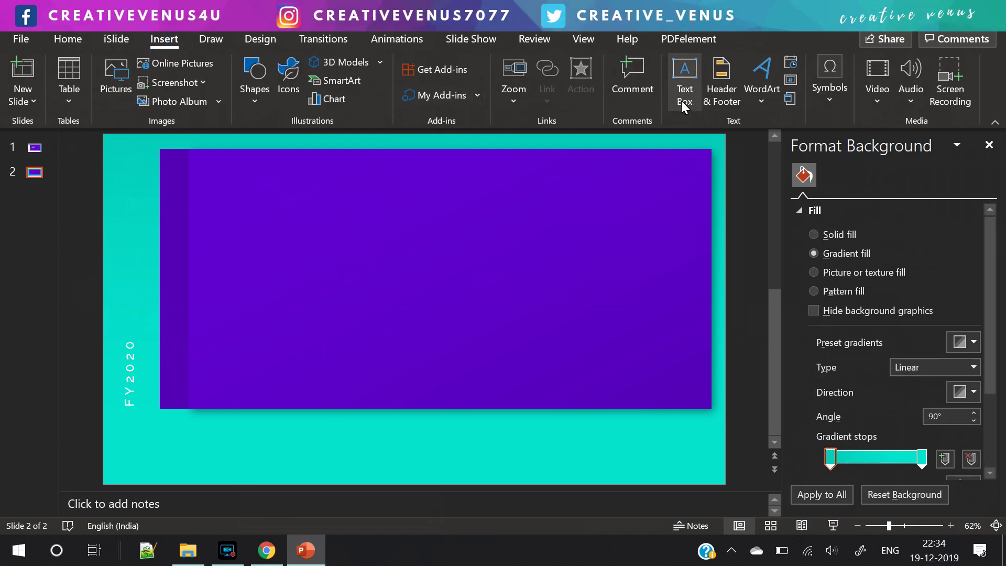
{"action": "left_click", "coordinate": [255, 78]}
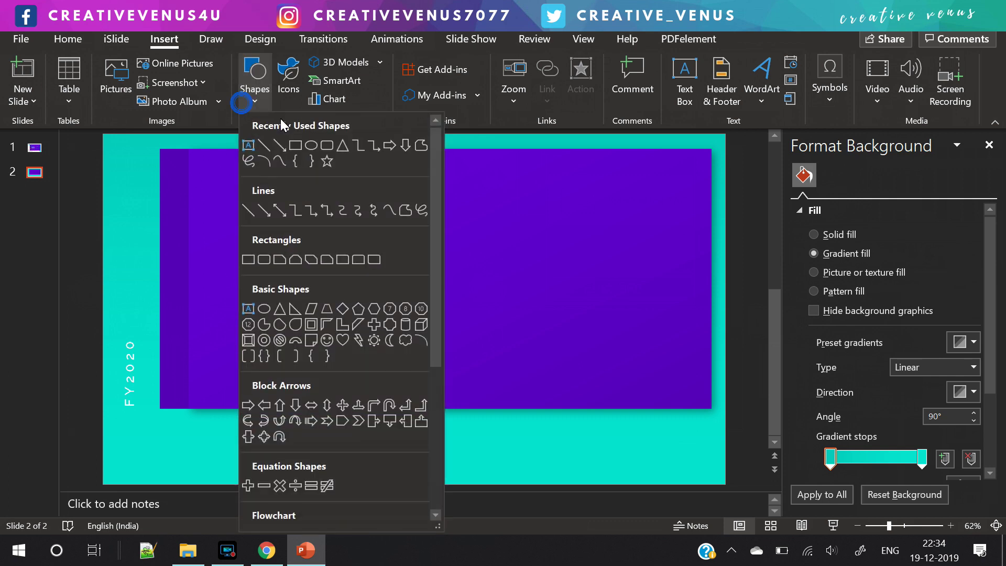
{"action": "left_click", "coordinate": [265, 158]}
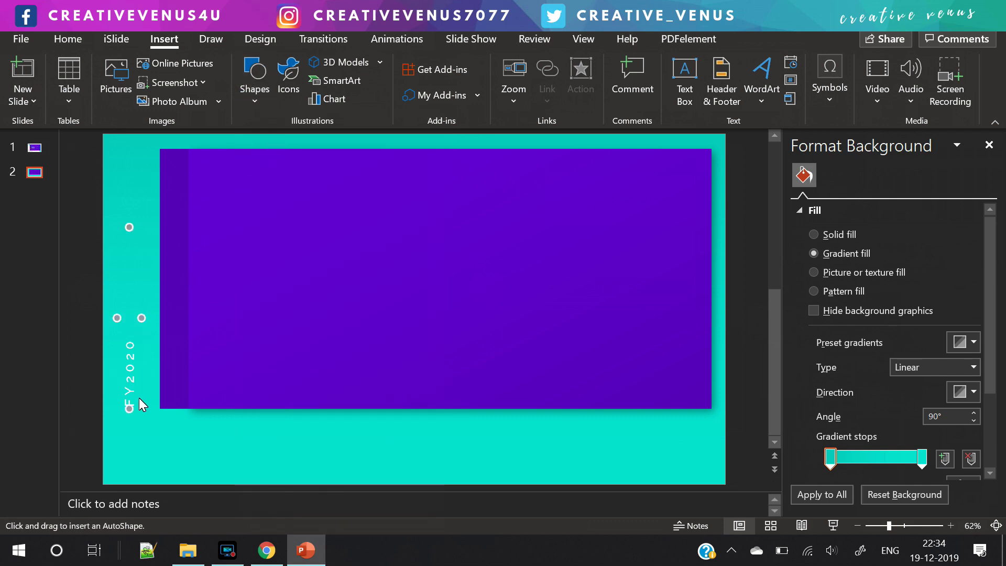
{"action": "mouse_move", "coordinate": [140, 404]}
{"action": "left_mouse_down"}
{"action": "mouse_move", "coordinate": [135, 329]}
{"action": "mouse_move", "coordinate": [152, 237]}
{"action": "mouse_move", "coordinate": [140, 224]}
{"action": "mouse_move", "coordinate": [141, 165]}
{"action": "left_mouse_up"}
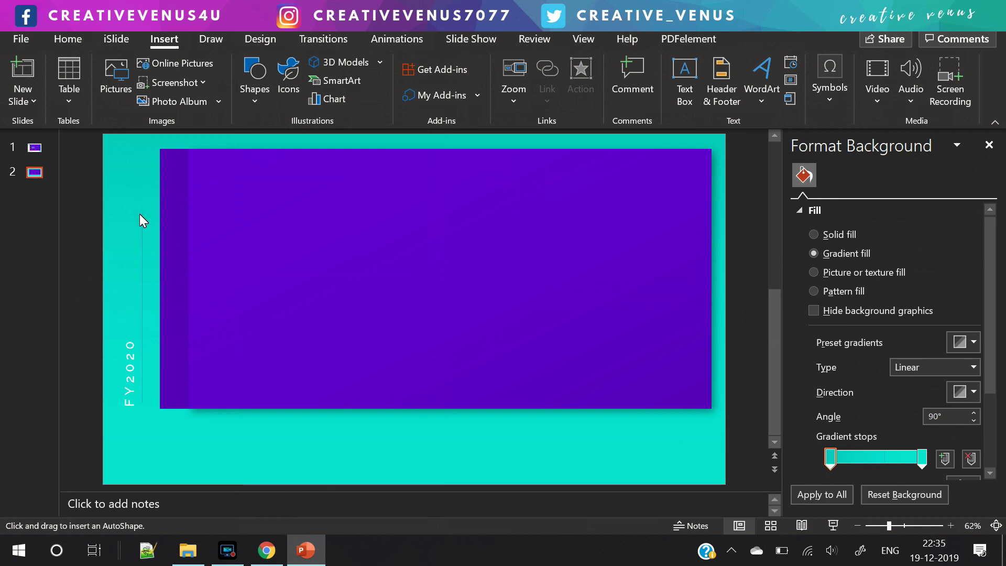
{"action": "left_click_drag", "start_coordinate": [140, 212], "coordinate": [143, 162]}
{"action": "left_click_drag", "start_coordinate": [143, 133], "coordinate": [142, 134]}
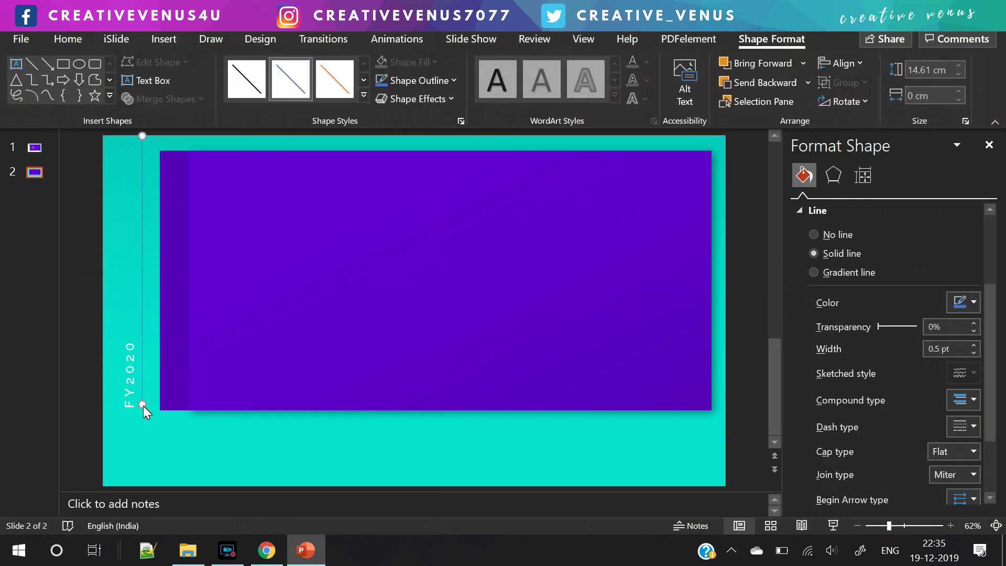
{"action": "left_click_drag", "start_coordinate": [143, 403], "coordinate": [144, 409]}
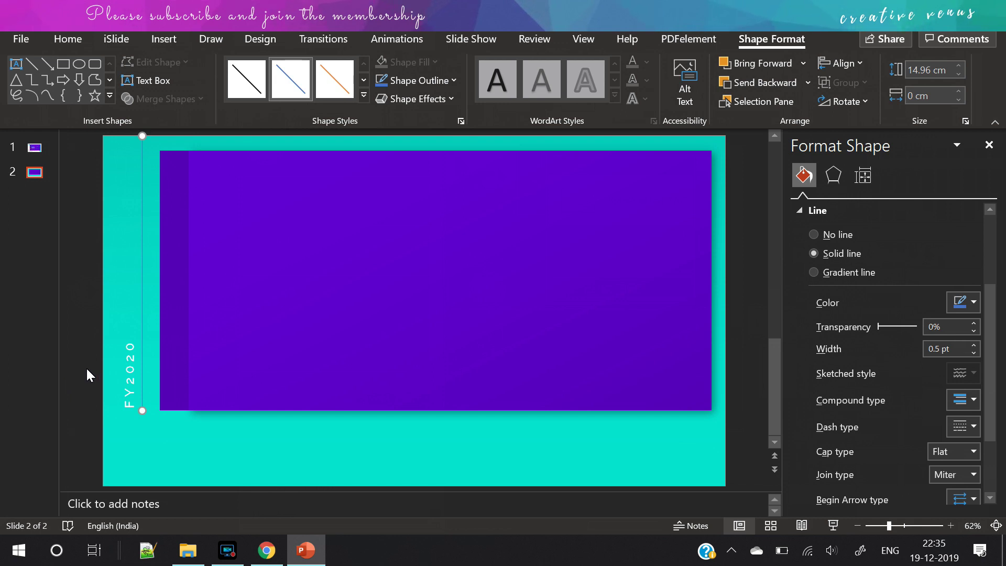
Step: Set the vertical line's colour to white
{"action": "left_click", "coordinate": [966, 304]}
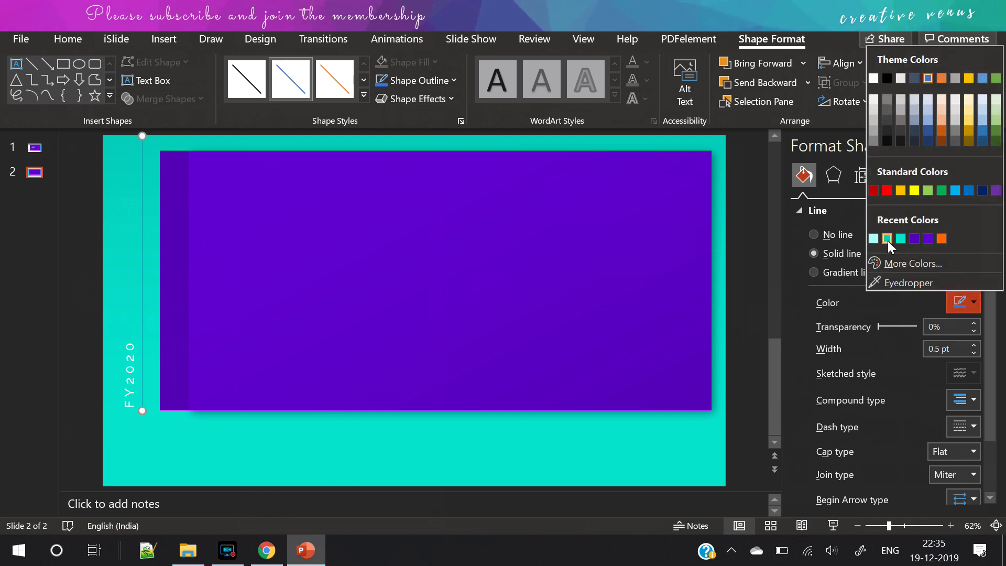
{"action": "left_click", "coordinate": [914, 239]}
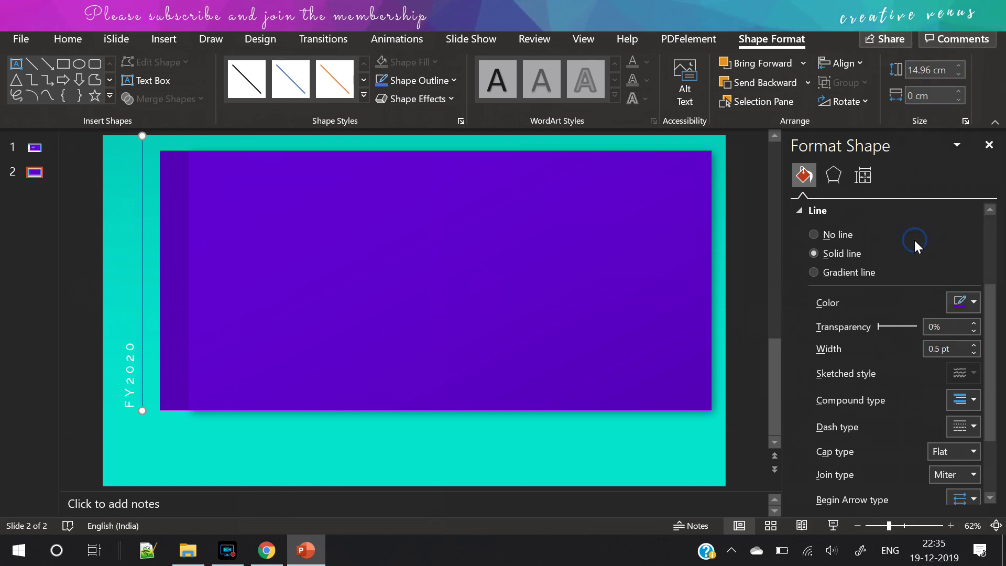
{"action": "left_click", "coordinate": [970, 301]}
{"action": "left_click", "coordinate": [883, 62]}
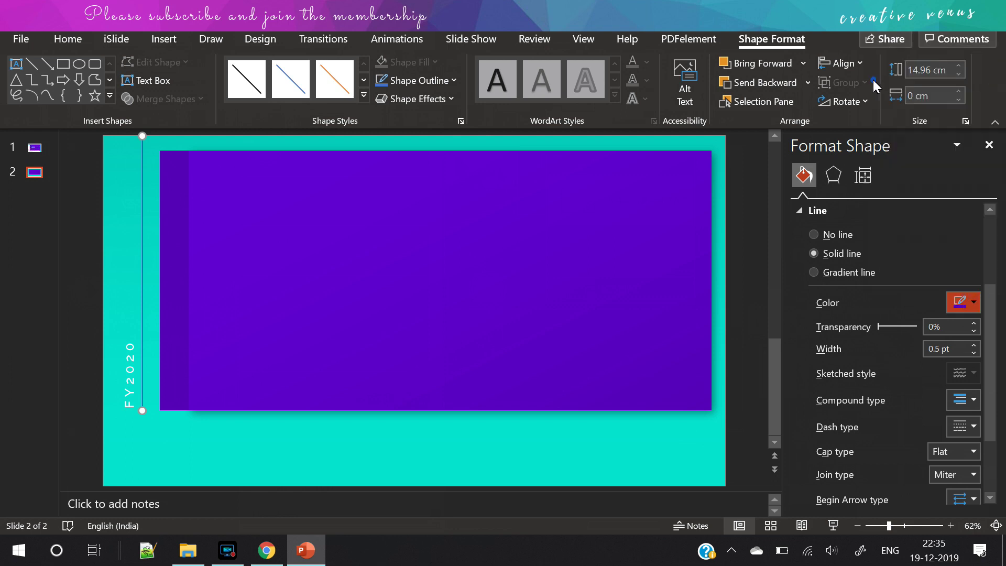
{"action": "left_click", "coordinate": [742, 229]}
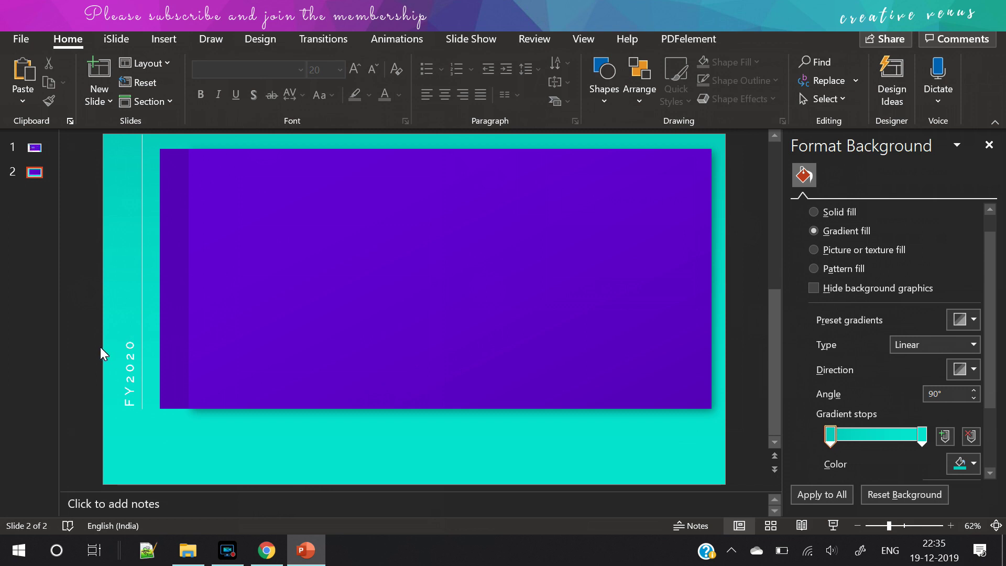
Step: Add a text box near the card's top centre reading MONTHLY PROCESS REPORT
{"action": "left_click", "coordinate": [153, 38]}
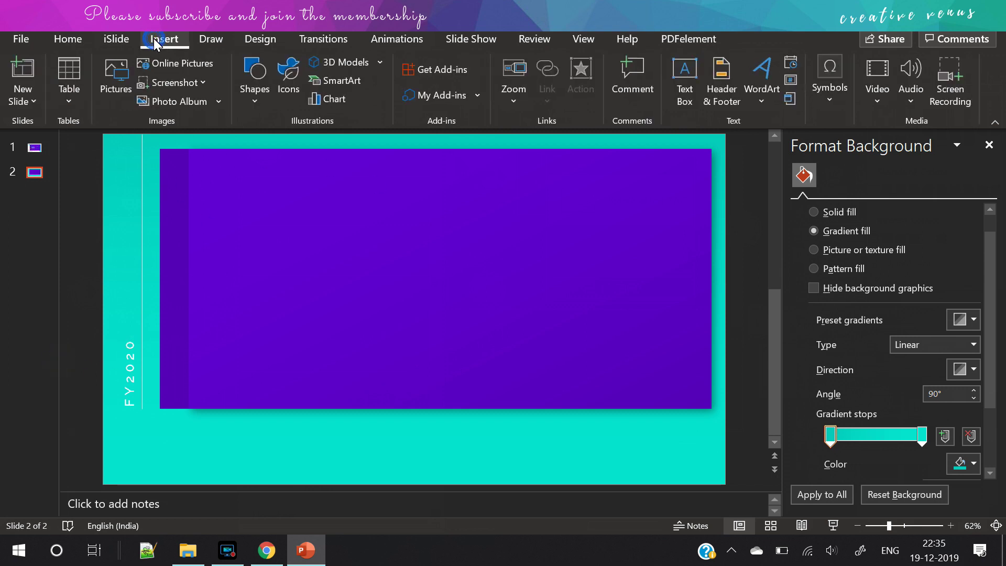
{"action": "left_click", "coordinate": [685, 96]}
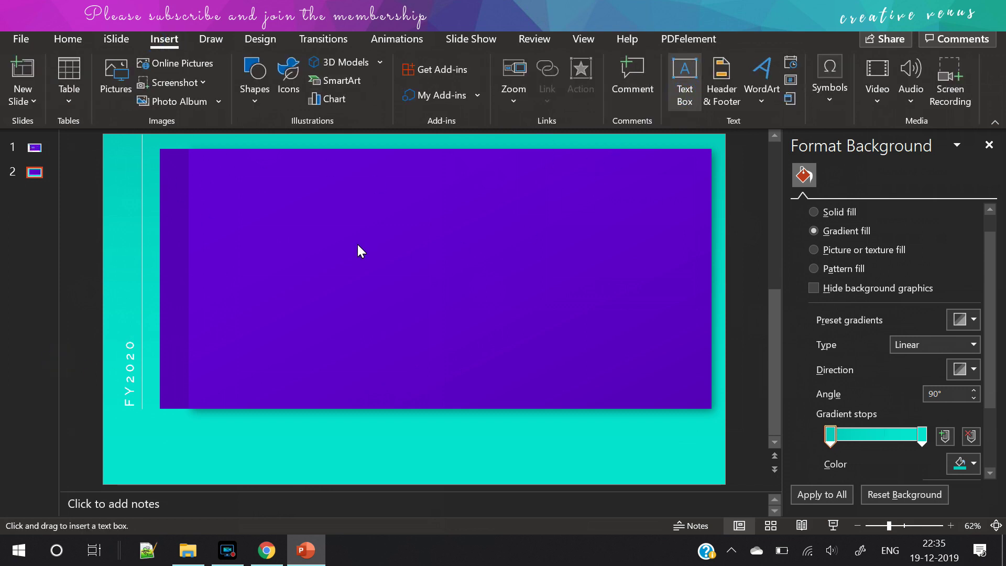
{"action": "left_click_drag", "start_coordinate": [328, 239], "coordinate": [485, 279]}
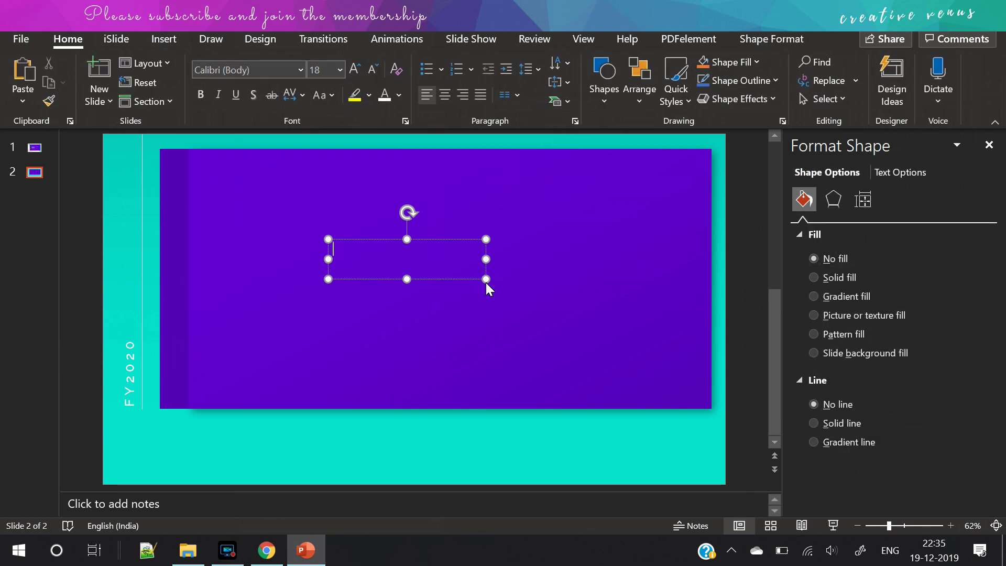
{"action": "type", "text": "MON"}
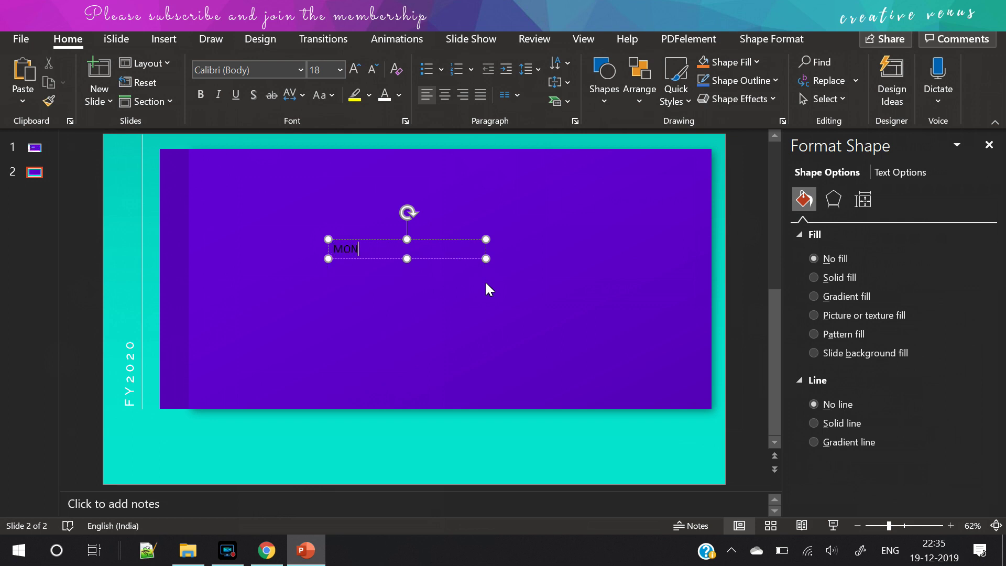
{"action": "type", "text": "THLY PROCESS REPORT"}
Step: Make the MONTHLY PROCESS REPORT text white in the Raleway font
{"action": "key", "text": "ctrl+a"}
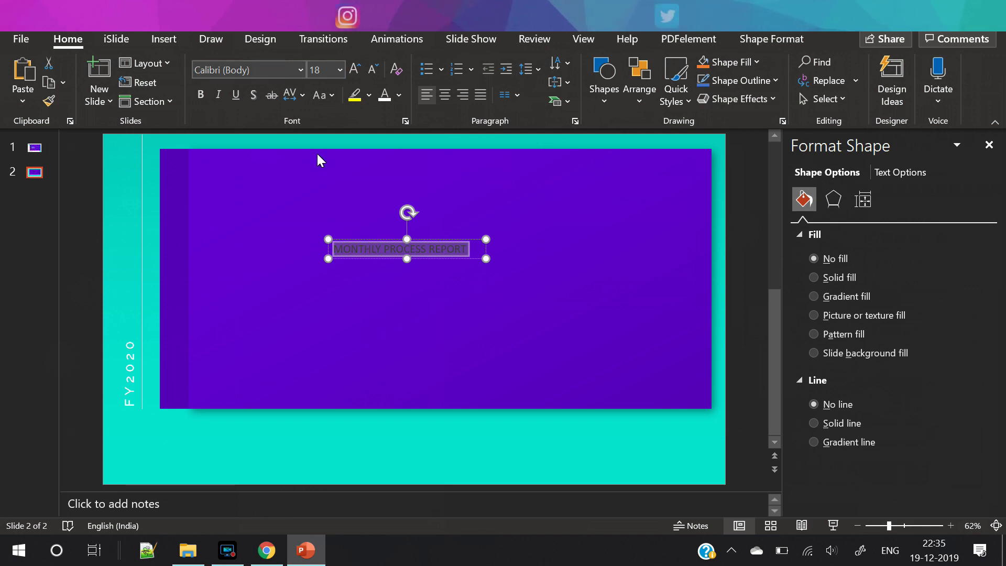
{"action": "left_click", "coordinate": [386, 96]}
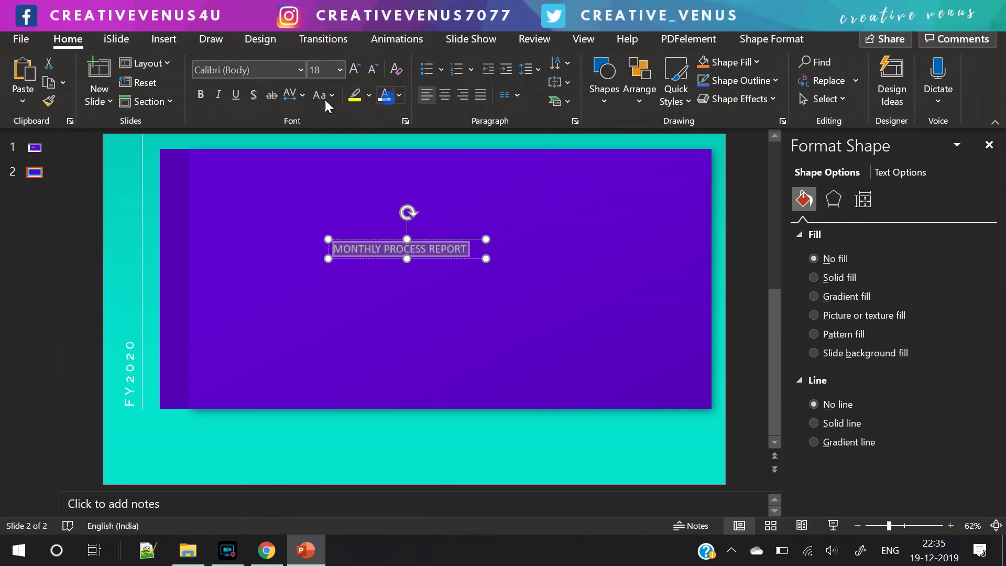
{"action": "left_click", "coordinate": [248, 73]}
{"action": "type", "text": "Ra"}
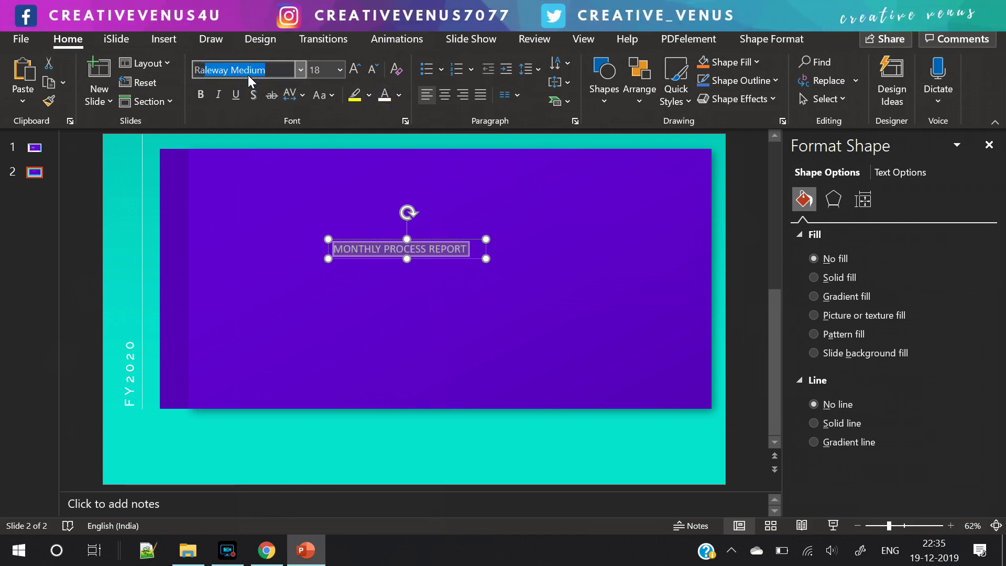
{"action": "type", "text": "leway"}
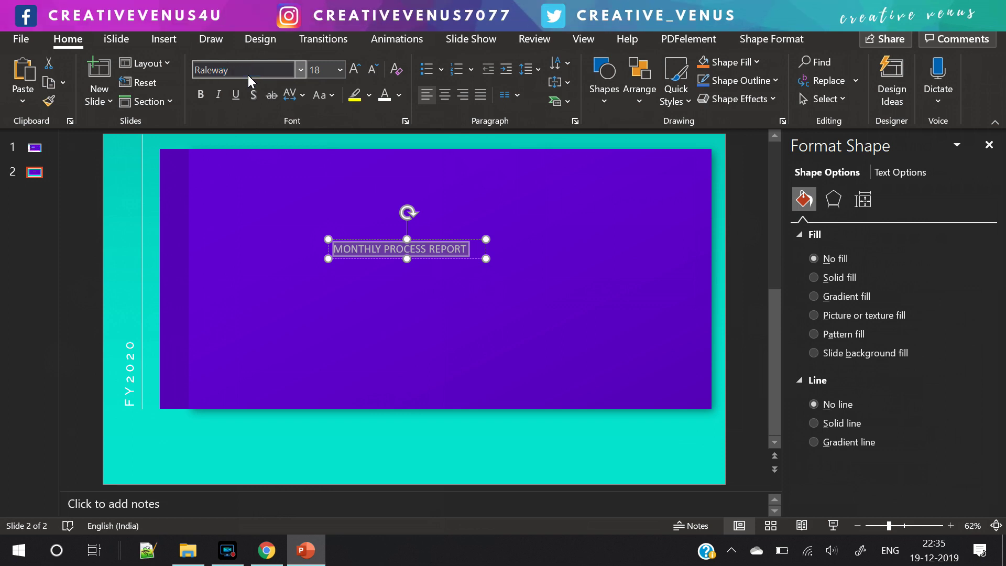
{"action": "key", "text": "Return"}
Step: Give the heading Very Loose spacing, rotate it 270°, and reshape the box to a tall column
{"action": "left_click_drag", "start_coordinate": [485, 256], "coordinate": [649, 245]}
{"action": "left_click", "coordinate": [291, 96]}
{"action": "left_click", "coordinate": [304, 206]}
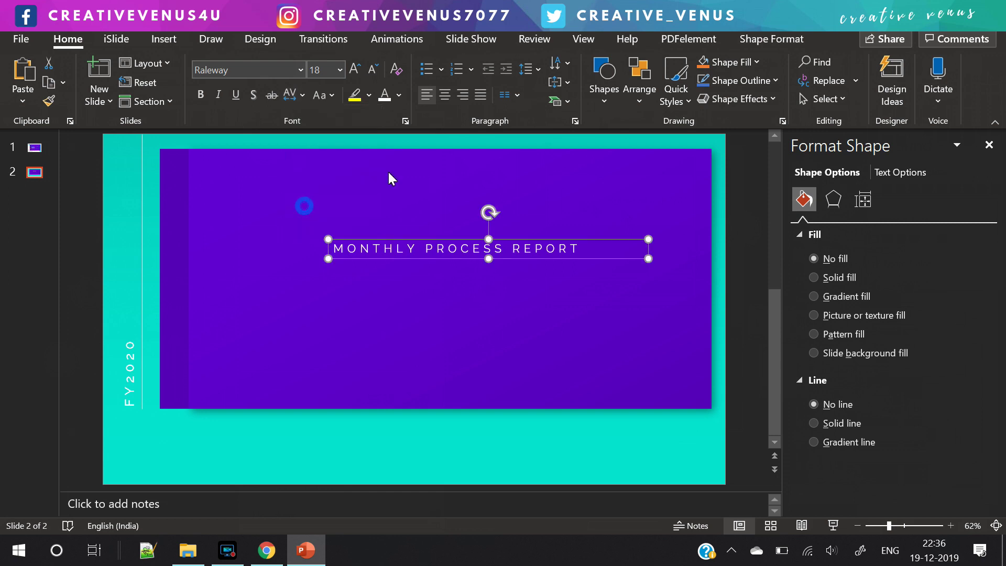
{"action": "left_click", "coordinate": [551, 64]}
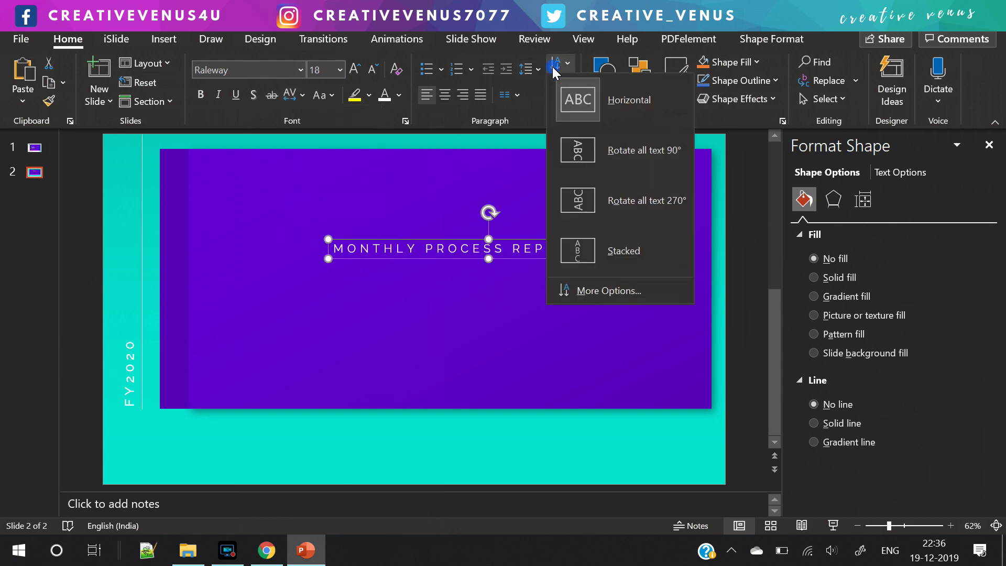
{"action": "left_click", "coordinate": [586, 199]}
{"action": "left_click_drag", "start_coordinate": [620, 259], "coordinate": [357, 297]}
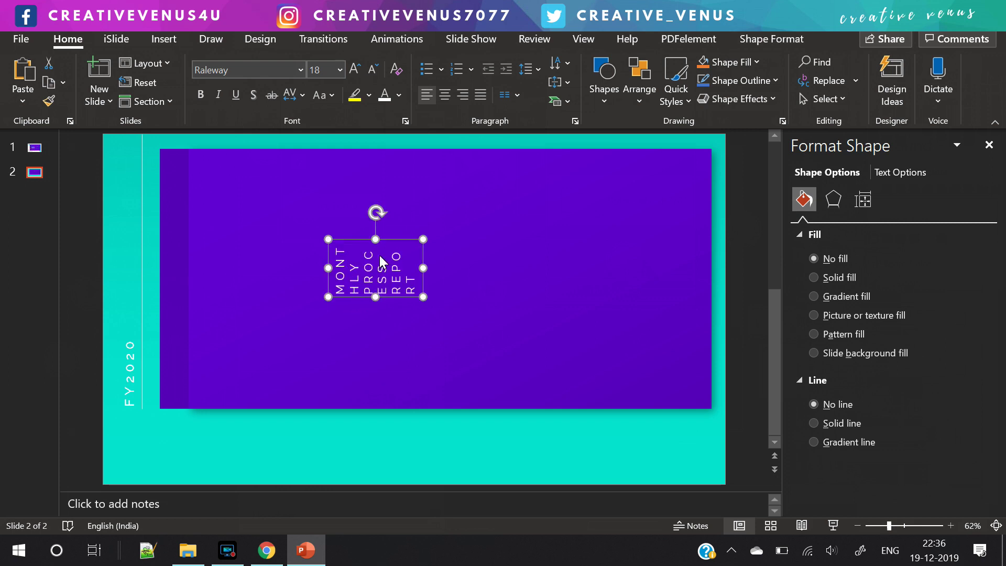
{"action": "left_click_drag", "start_coordinate": [373, 240], "coordinate": [377, 118]}
Step: Move the heading onto the card's left strip at 11 pt, aligned toward the top
{"action": "left_click_drag", "start_coordinate": [366, 197], "coordinate": [199, 302]}
{"action": "left_click", "coordinate": [372, 69]}
{"action": "left_click", "coordinate": [372, 69]}
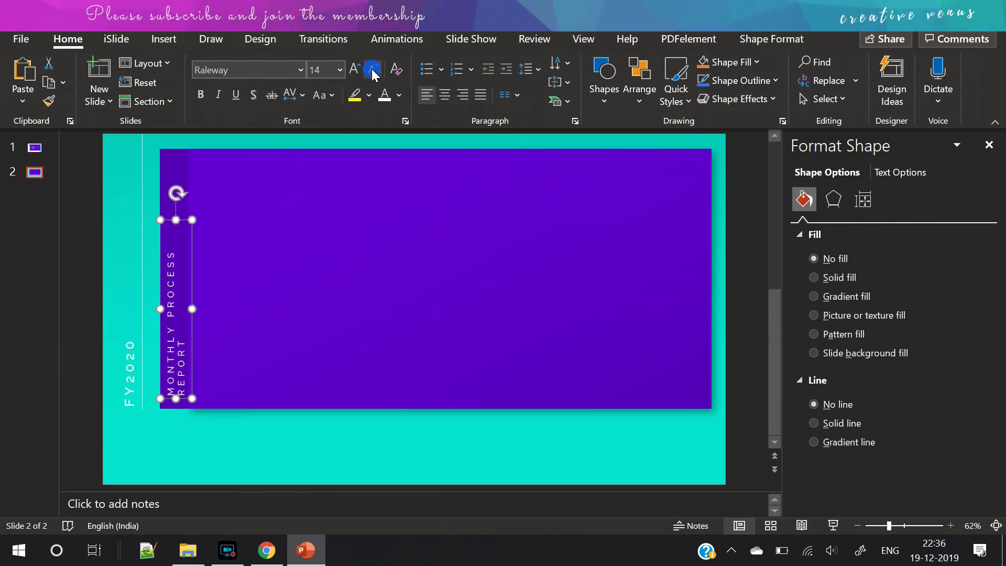
{"action": "left_click", "coordinate": [373, 68]}
{"action": "left_click", "coordinate": [372, 69]}
{"action": "mouse_move", "coordinate": [175, 220]}
{"action": "left_mouse_down"}
{"action": "mouse_move", "coordinate": [174, 169]}
{"action": "mouse_move", "coordinate": [181, 215]}
{"action": "left_mouse_up"}
{"action": "left_click", "coordinate": [462, 95]}
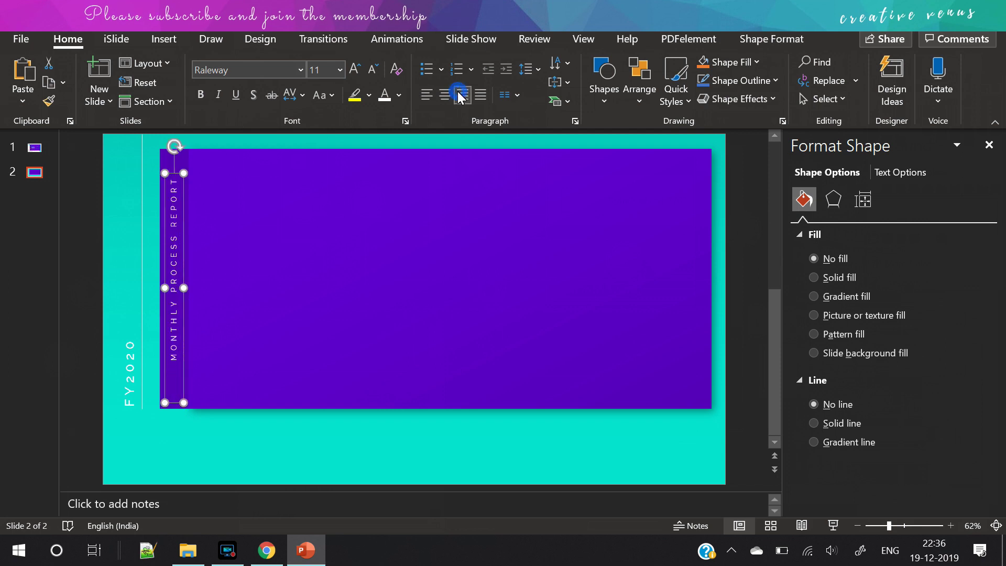
{"action": "left_click_drag", "start_coordinate": [184, 316], "coordinate": [184, 289]}
{"action": "left_click", "coordinate": [82, 291]}
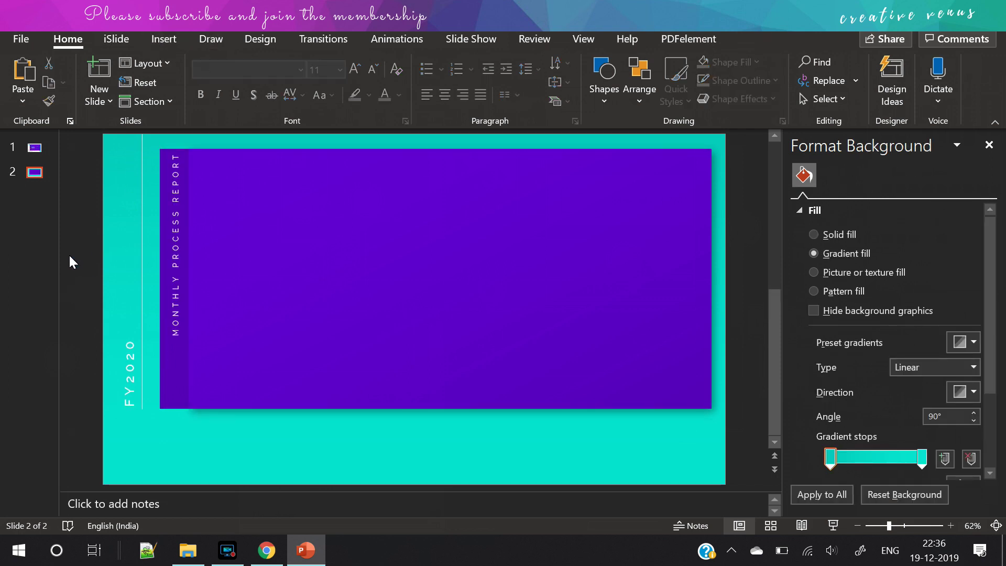
Step: Draw a small text box at the slide's top left and type US in uppercase
{"action": "left_click", "coordinate": [175, 40]}
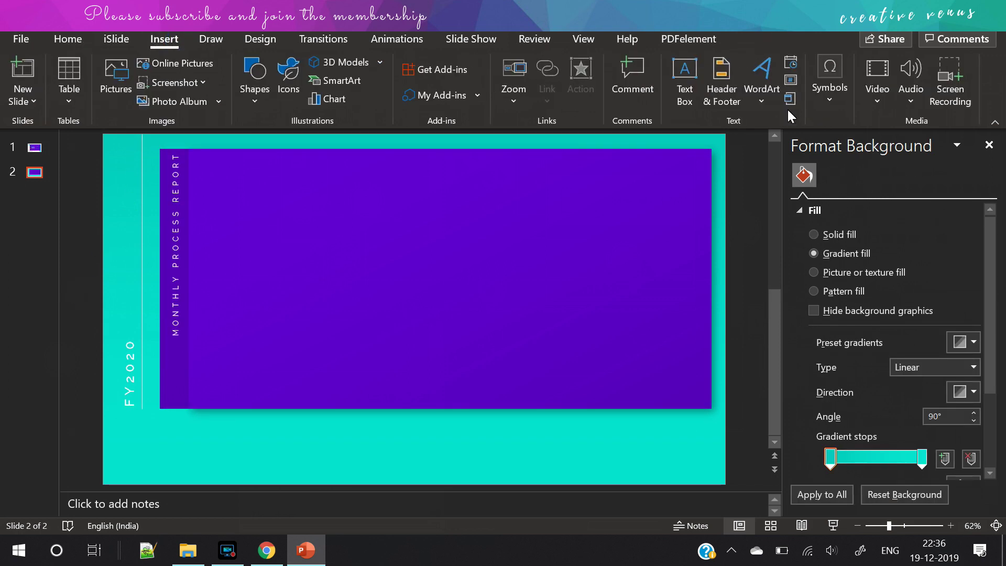
{"action": "left_click", "coordinate": [683, 97]}
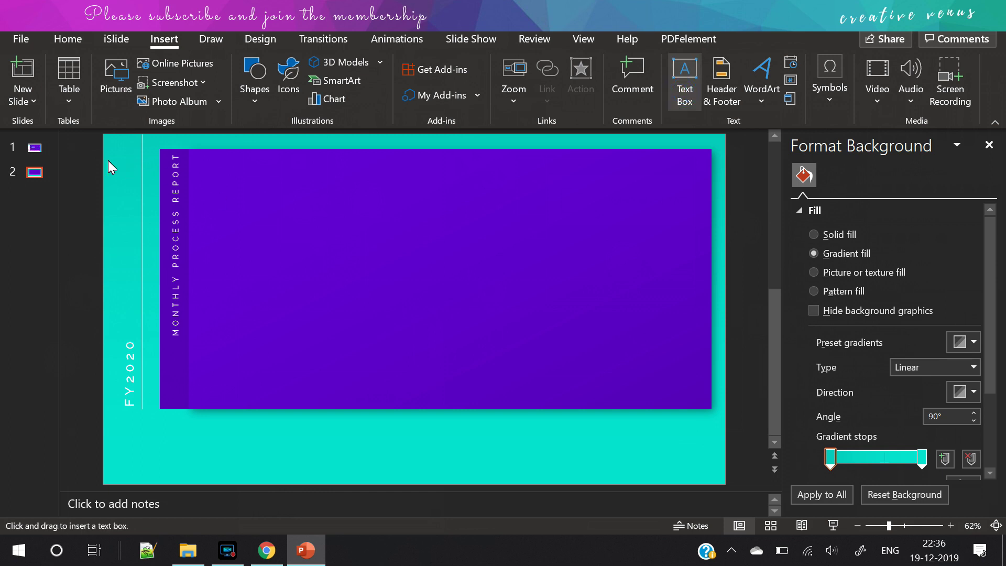
{"action": "left_click_drag", "start_coordinate": [109, 160], "coordinate": [137, 187]}
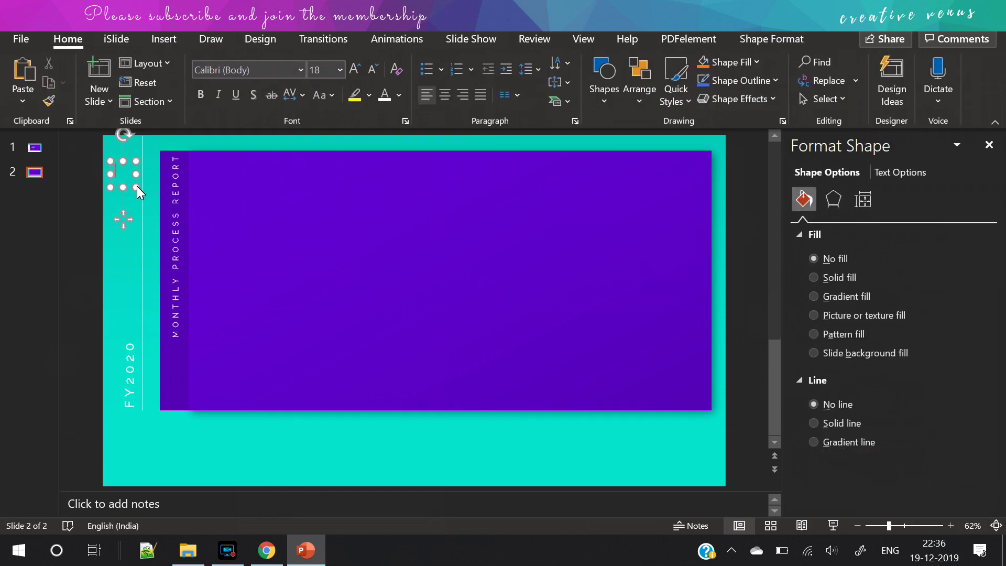
{"action": "type", "text": "us"}
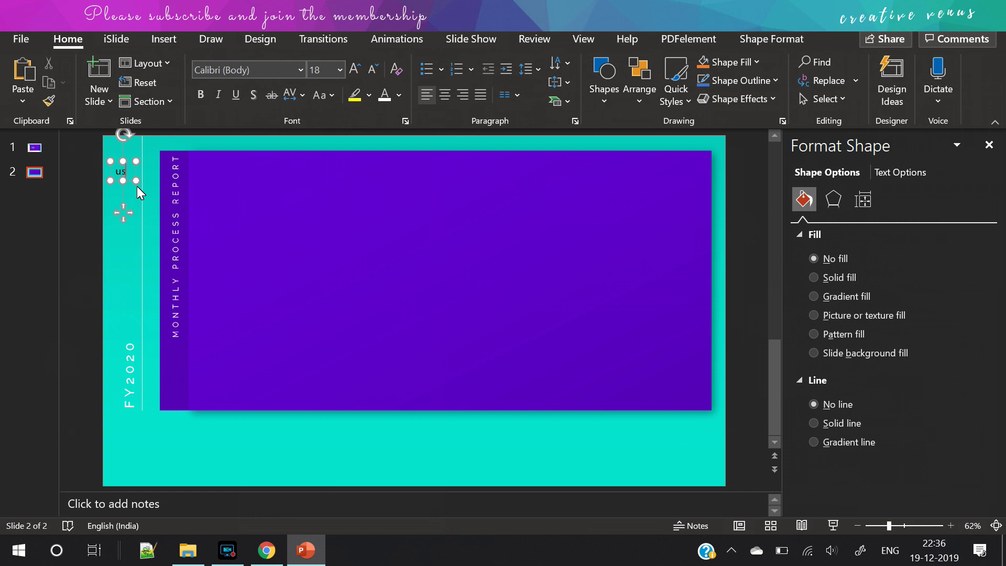
{"action": "key", "text": "ctrl+a"}
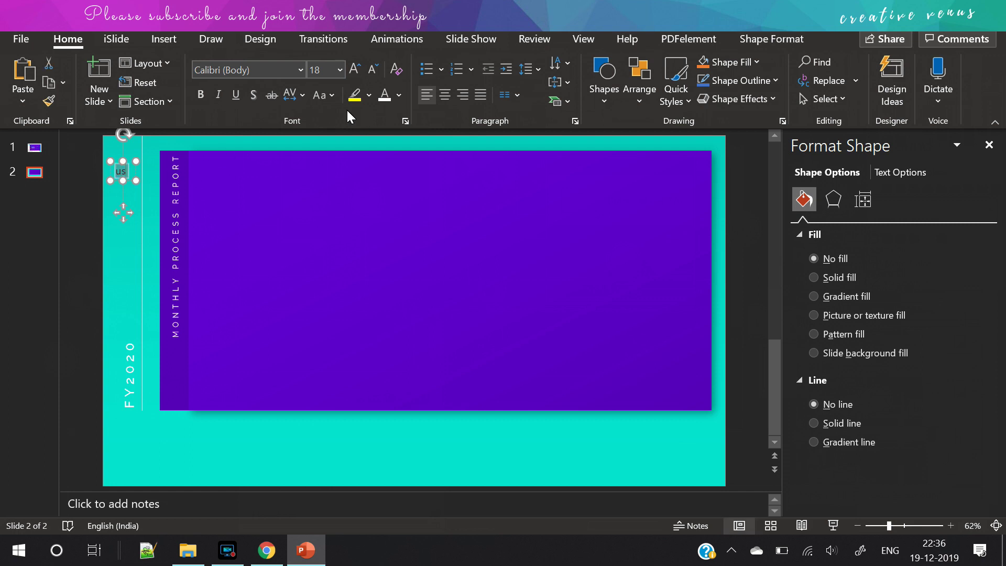
{"action": "left_click", "coordinate": [321, 96]}
{"action": "left_click", "coordinate": [346, 164]}
Step: Set the US label to Raleway, widen it onto one line and centre it
{"action": "left_click", "coordinate": [252, 70]}
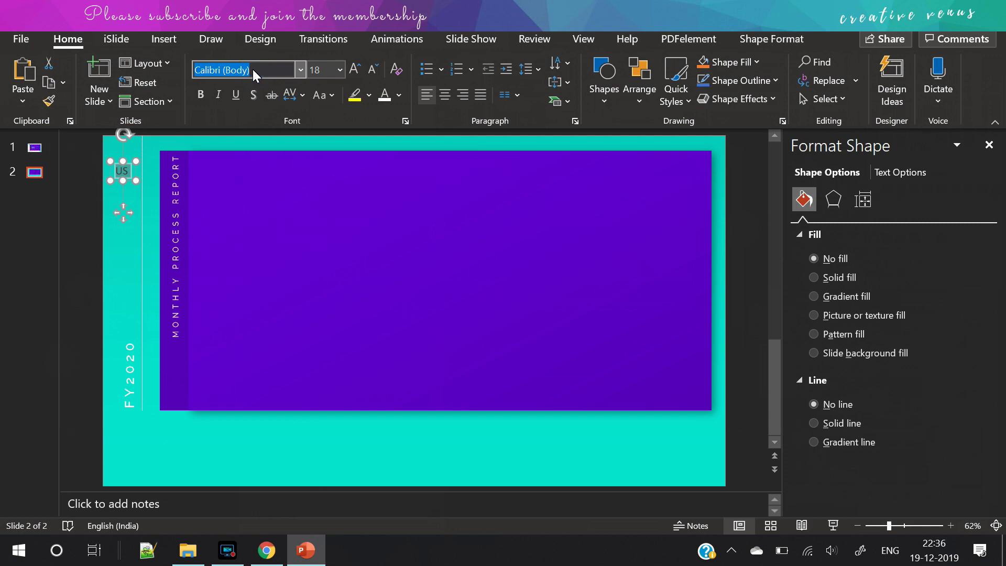
{"action": "type", "text": "Raleway"}
{"action": "key", "text": "Return"}
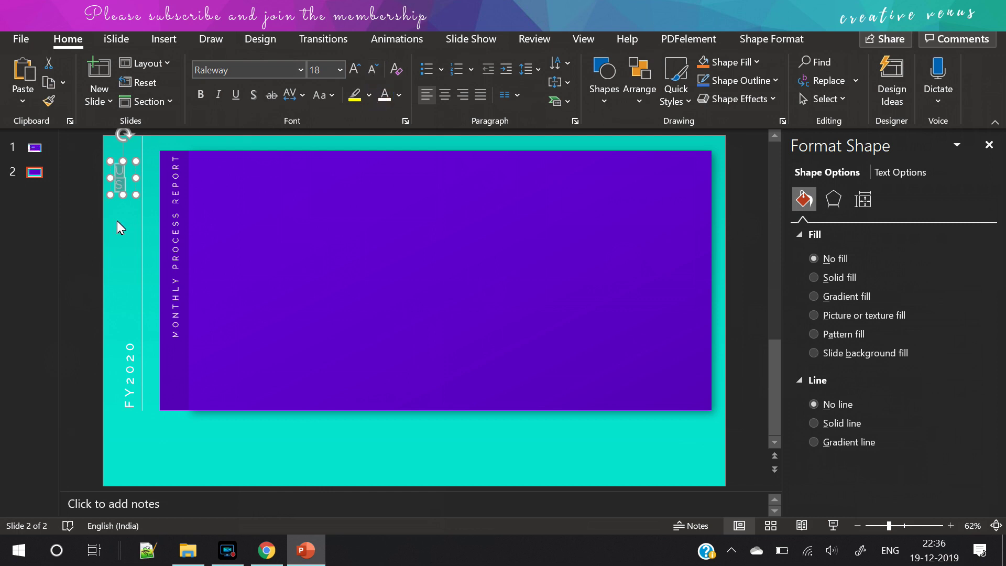
{"action": "left_click_drag", "start_coordinate": [136, 177], "coordinate": [146, 175]}
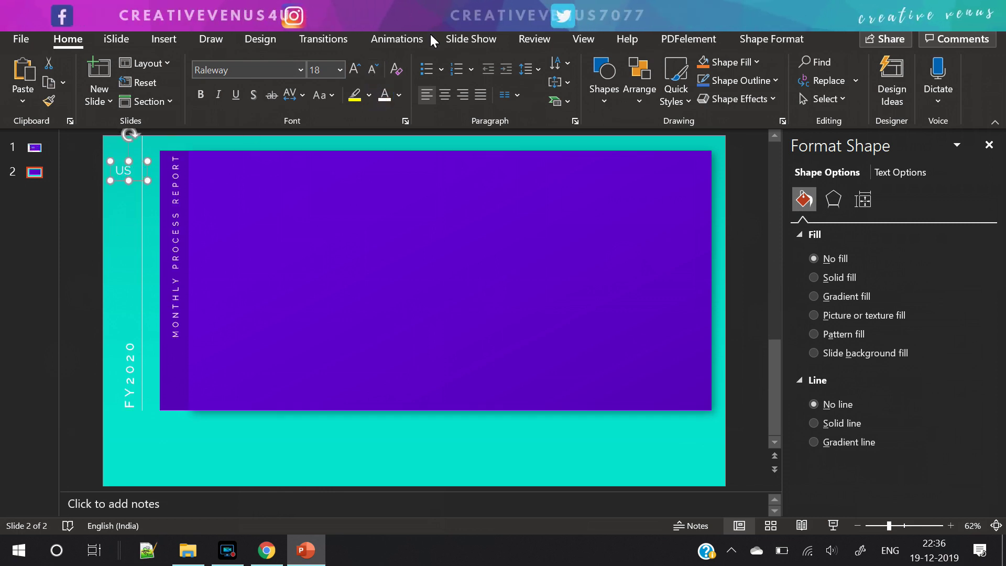
{"action": "left_click", "coordinate": [445, 95]}
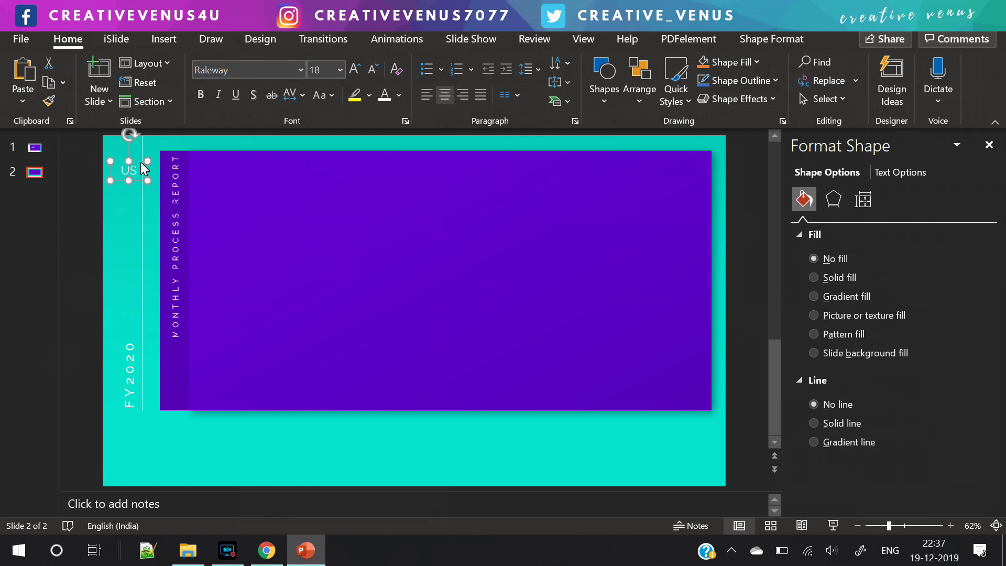
{"action": "left_click_drag", "start_coordinate": [140, 162], "coordinate": [133, 162]}
Step: Make the US label bold at 11 pt and paste a copy directly below it
{"action": "left_click", "coordinate": [373, 69]}
{"action": "left_click", "coordinate": [373, 70]}
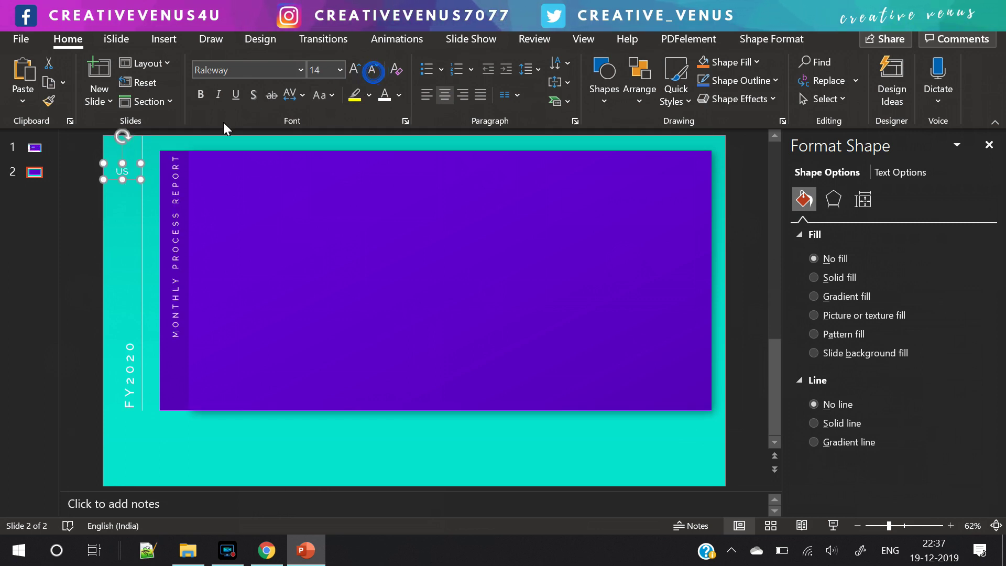
{"action": "left_click", "coordinate": [204, 99]}
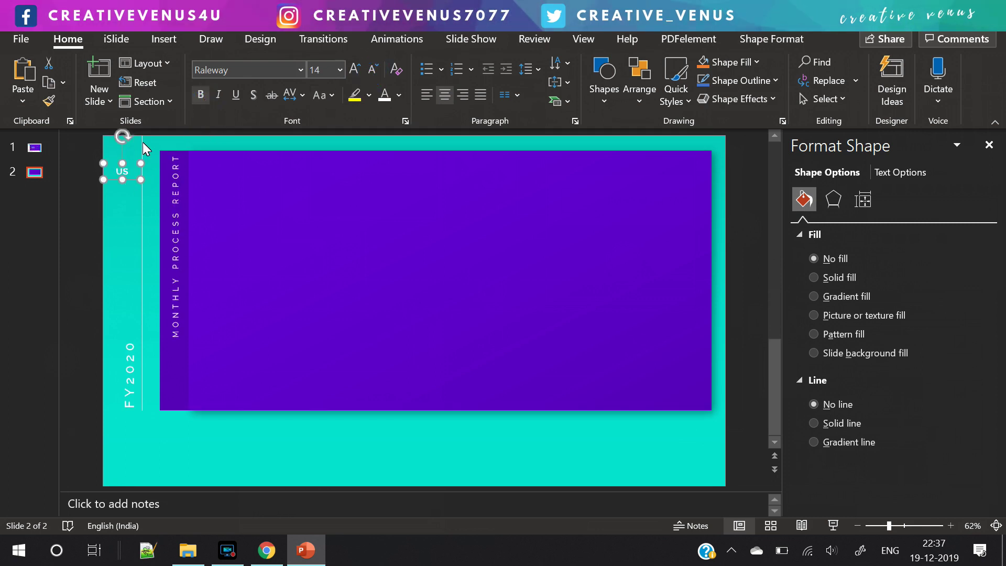
{"action": "left_click", "coordinate": [374, 69]}
{"action": "left_click", "coordinate": [374, 70]}
{"action": "key", "text": "ctrl+v"}
{"action": "left_click_drag", "start_coordinate": [140, 186], "coordinate": [131, 194]}
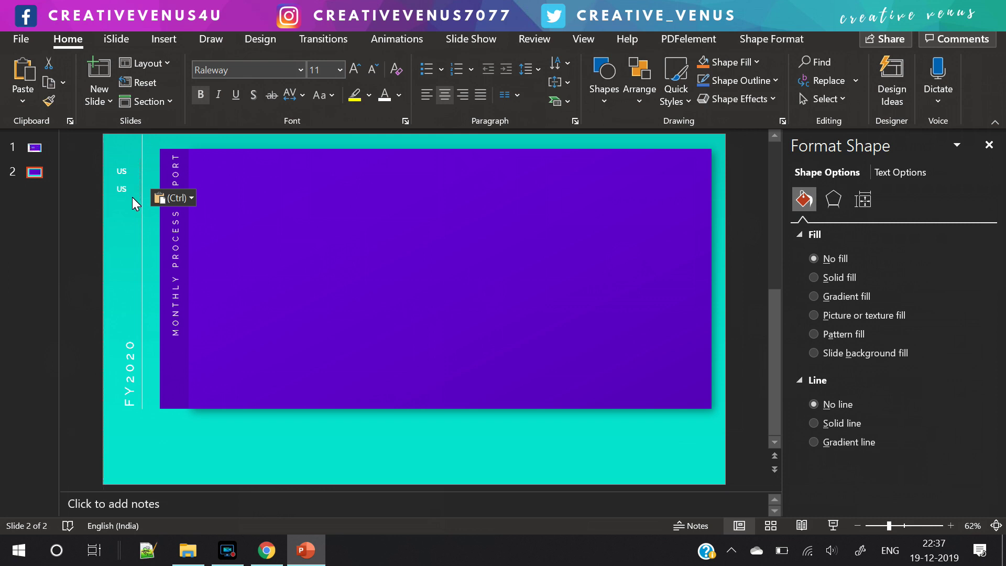
Step: Retype the pasted label as CA and duplicate it just below
{"action": "double_click", "coordinate": [122, 189]}
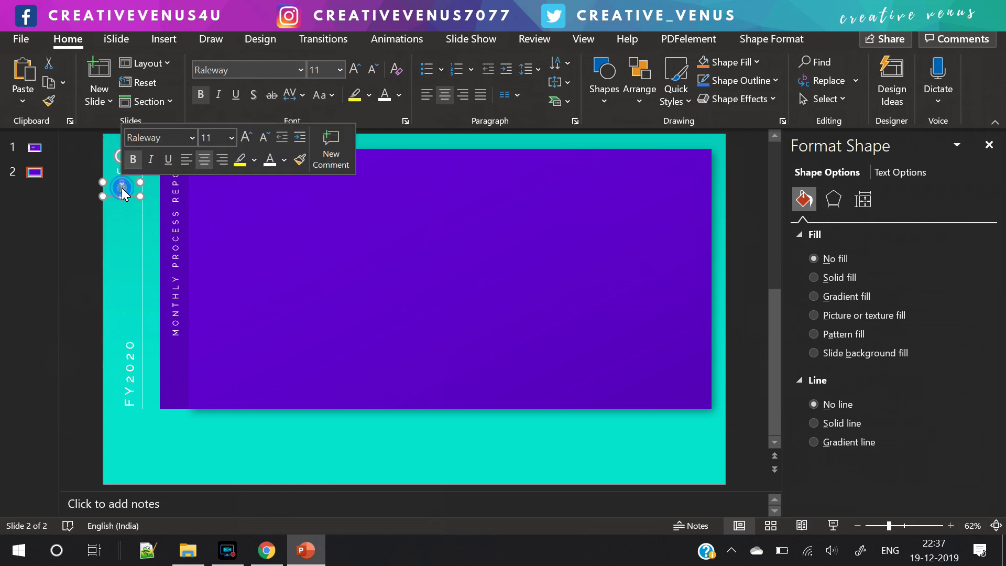
{"action": "type", "text": "CA"}
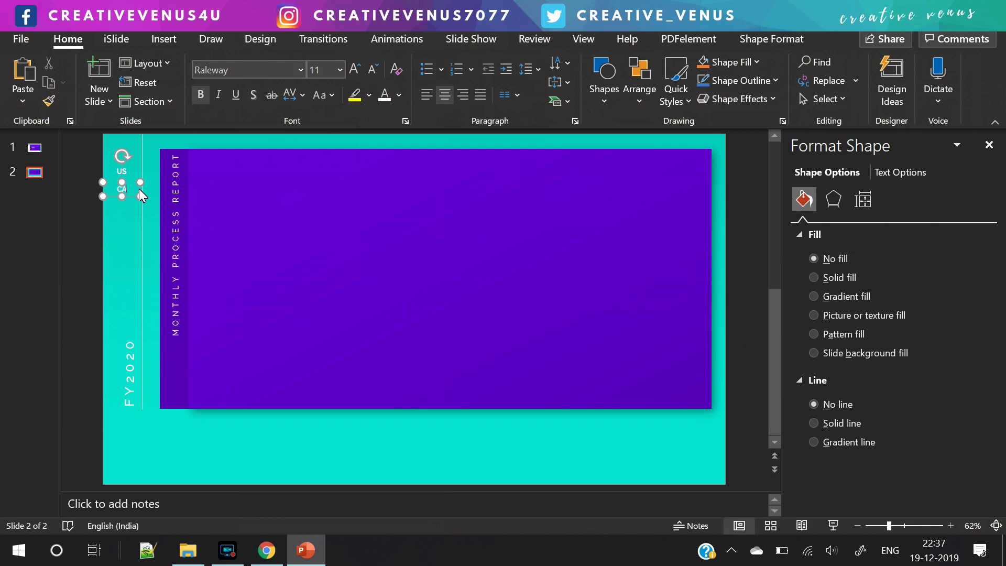
{"action": "key", "text": "ctrl+d"}
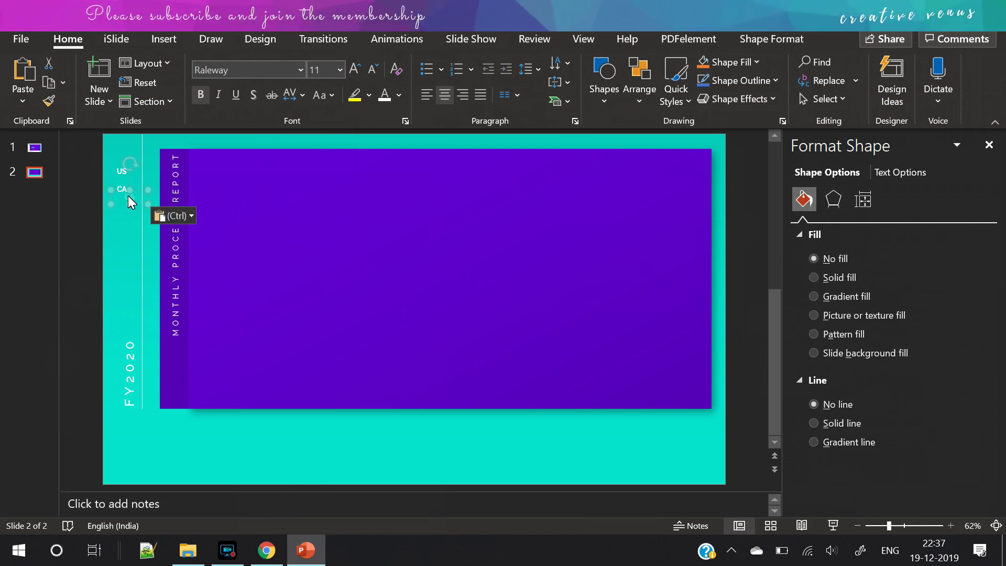
{"action": "left_click_drag", "start_coordinate": [137, 203], "coordinate": [128, 214]}
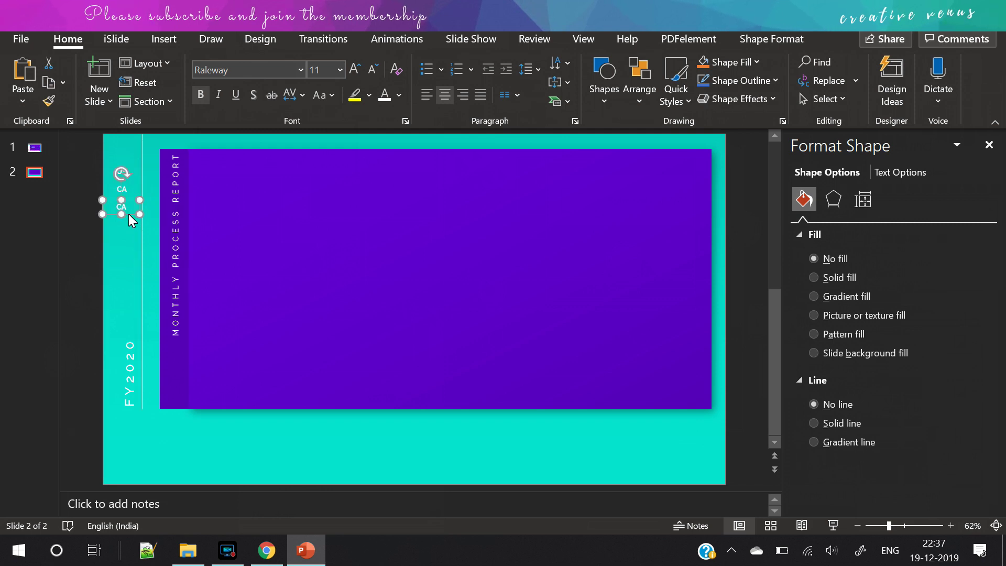
Step: Change the duplicate to IN and the middle label to UK, then select all three
{"action": "double_click", "coordinate": [121, 209]}
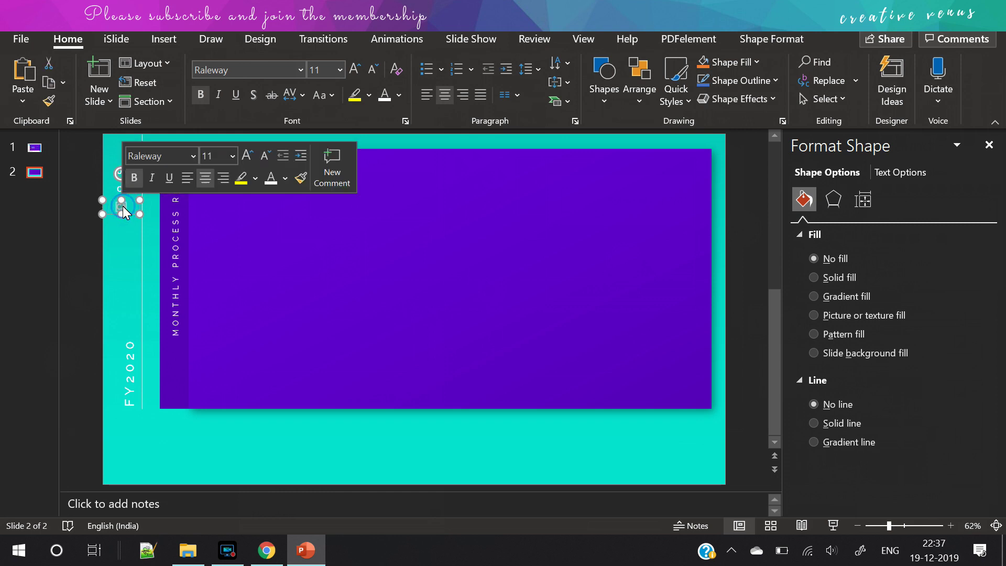
{"action": "type", "text": "IN"}
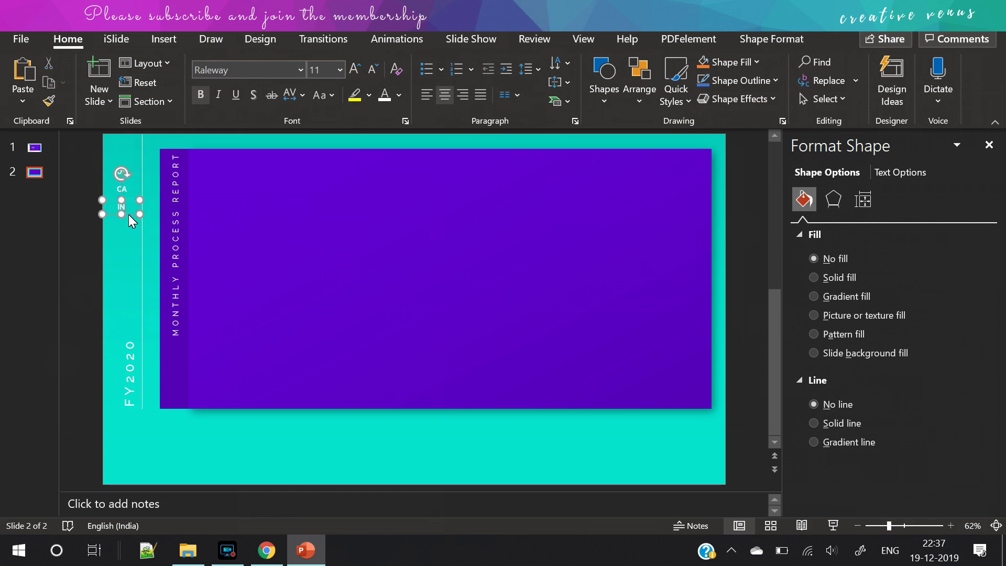
{"action": "double_click", "coordinate": [118, 190]}
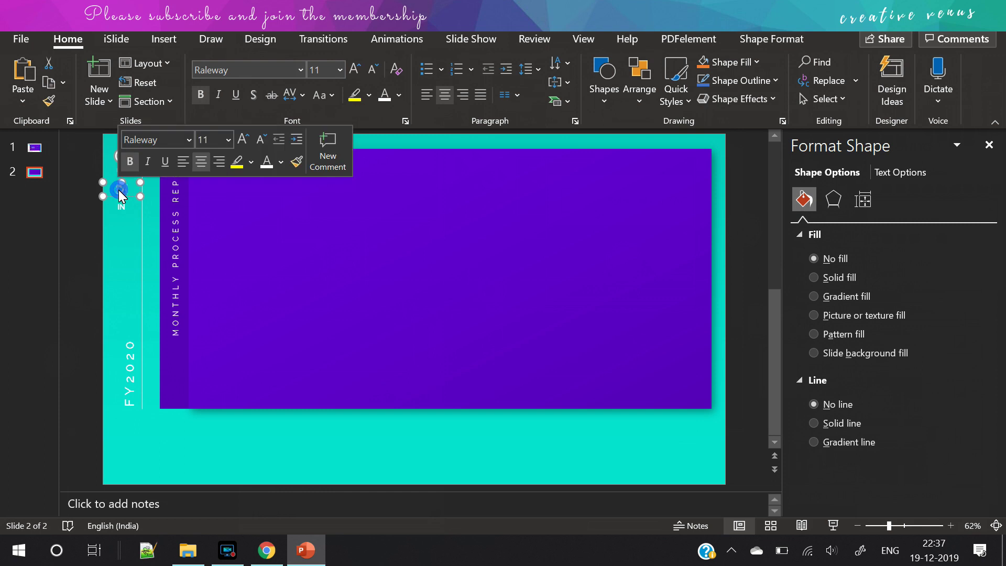
{"action": "type", "text": "US"}
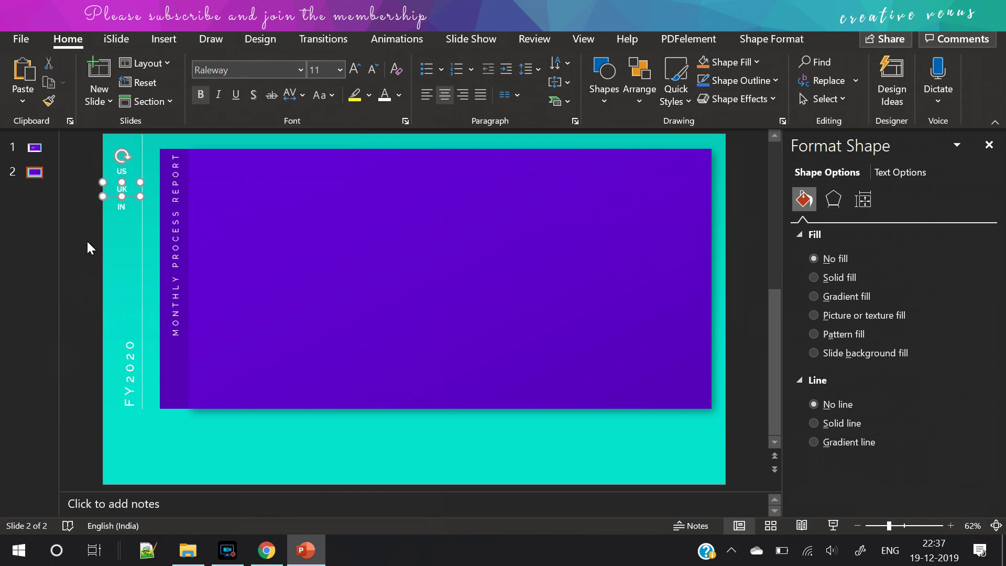
{"action": "left_click_drag", "start_coordinate": [83, 234], "coordinate": [136, 171]}
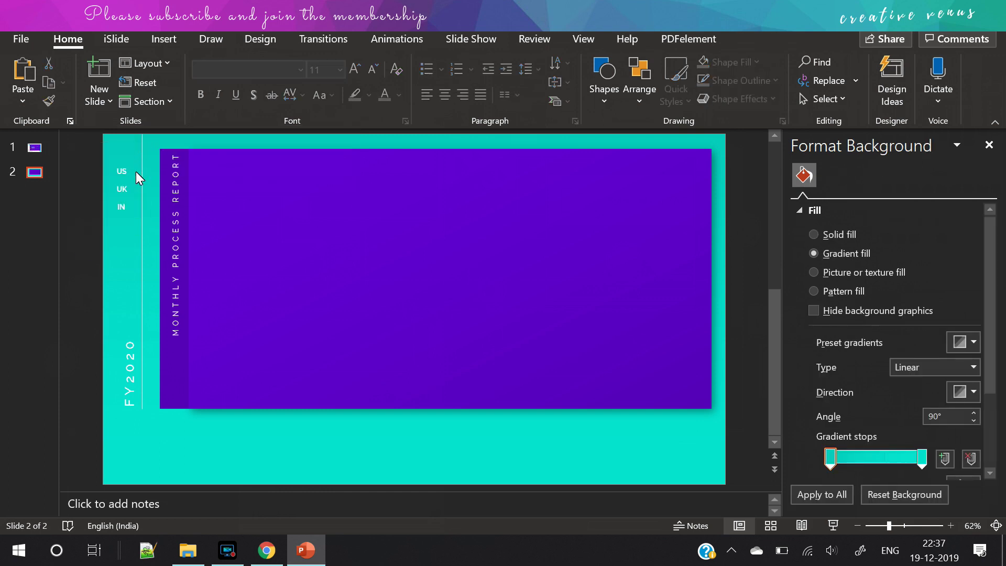
Step: Align the US, UK and IN labels to centre and distribute them vertically
{"action": "left_click_drag", "start_coordinate": [82, 152], "coordinate": [192, 230]}
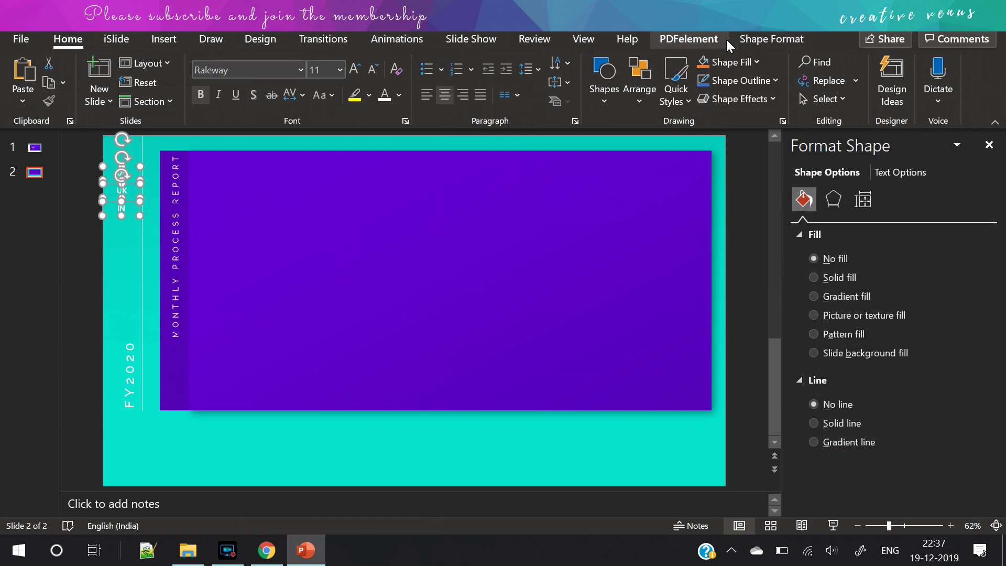
{"action": "left_click", "coordinate": [766, 40]}
{"action": "left_click", "coordinate": [840, 63]}
{"action": "left_click", "coordinate": [870, 107]}
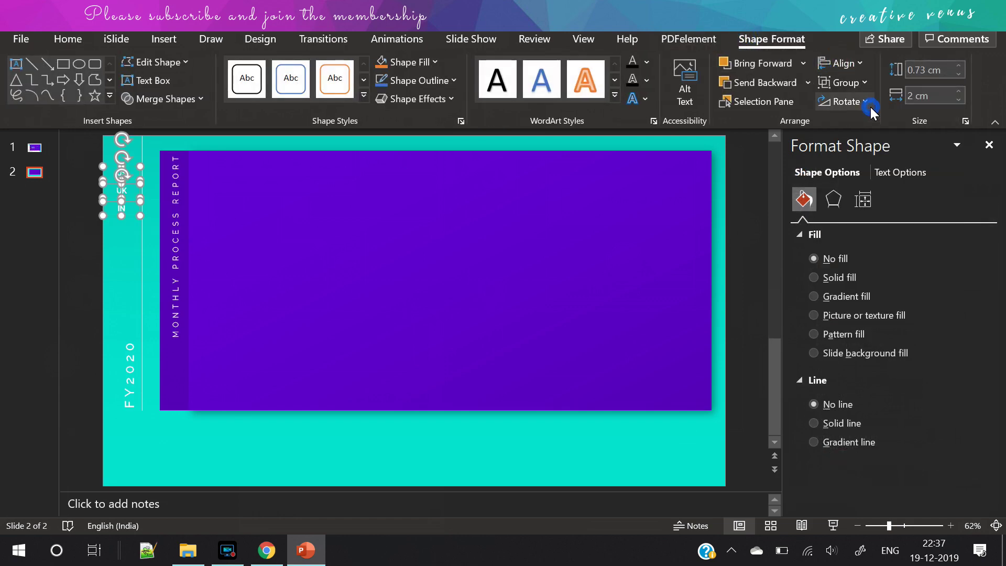
{"action": "left_click", "coordinate": [857, 67]}
{"action": "left_click", "coordinate": [873, 253]}
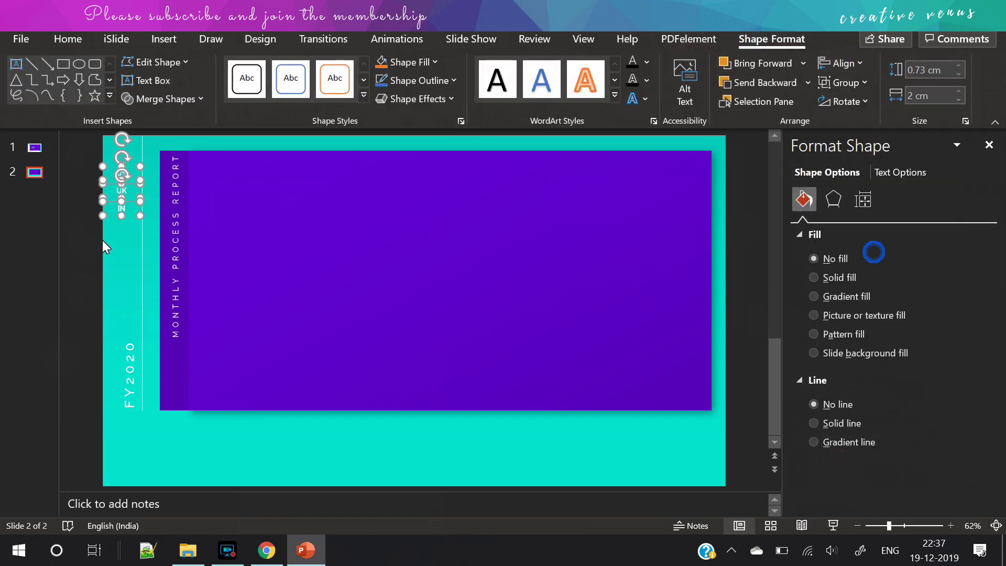
{"action": "left_click", "coordinate": [77, 221]}
Step: Colour the US label's text purple
{"action": "left_click", "coordinate": [127, 175]}
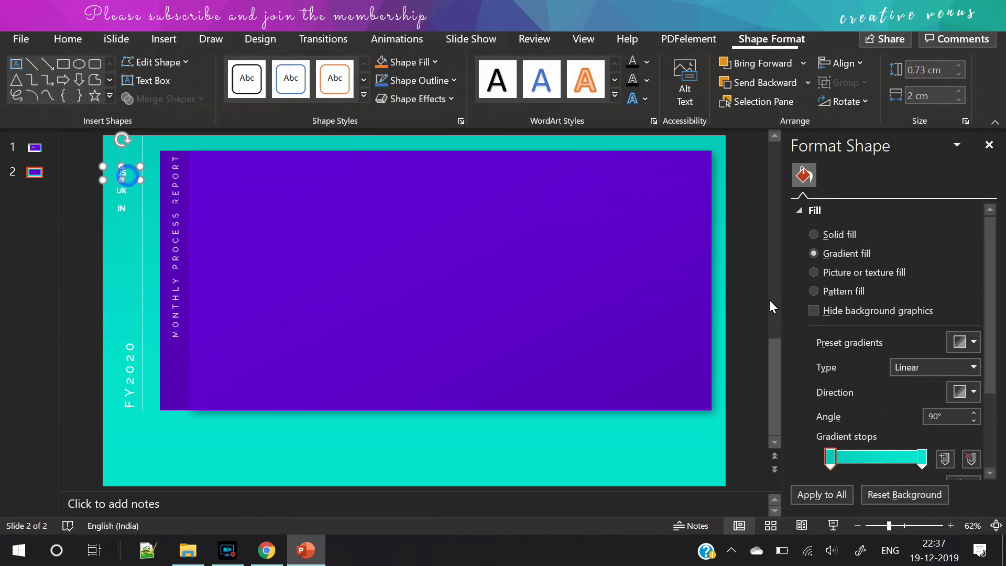
{"action": "left_click", "coordinate": [912, 172]}
{"action": "left_click", "coordinate": [963, 364]}
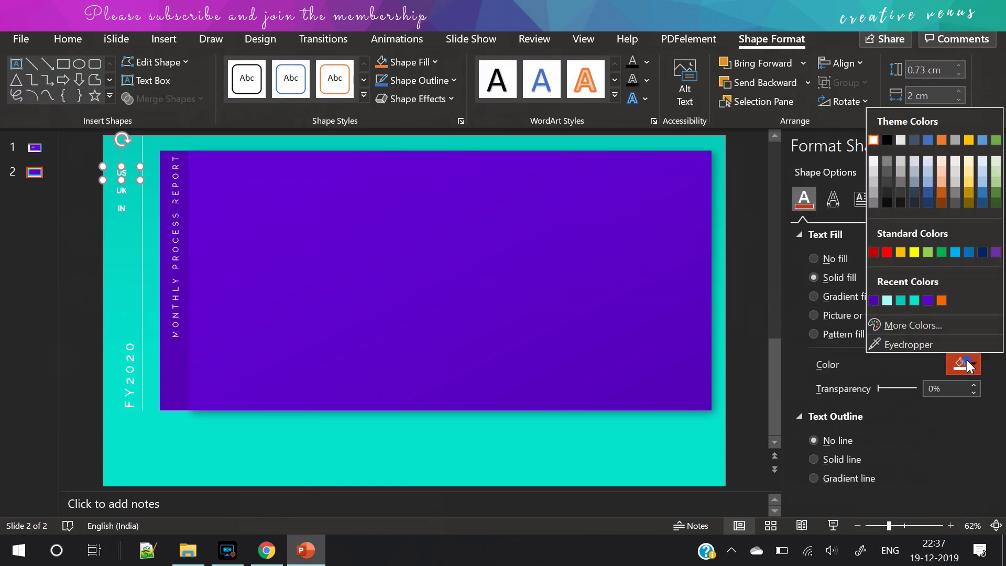
{"action": "left_click", "coordinate": [927, 299]}
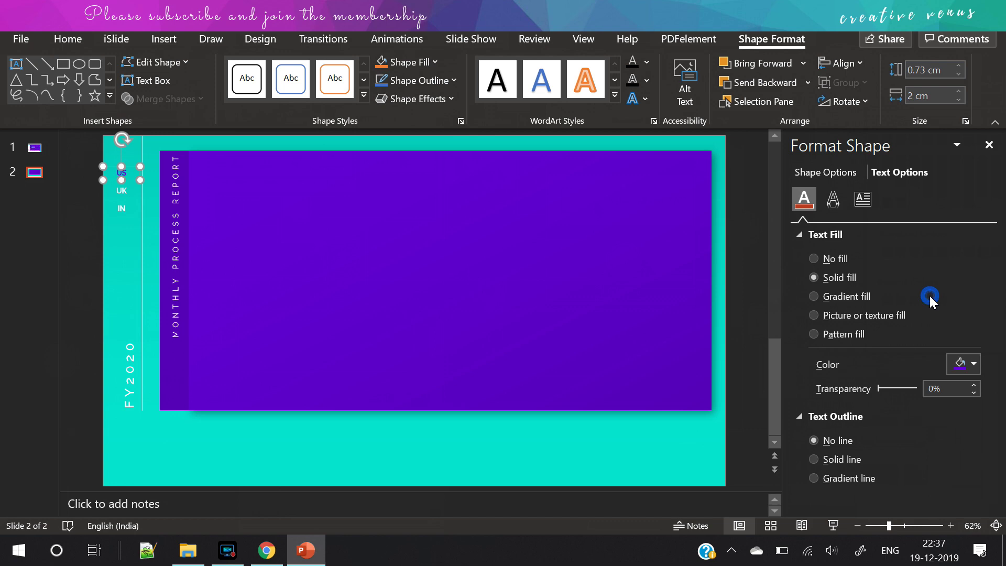
{"action": "left_click", "coordinate": [89, 236]}
Step: Shrink the UK and IN labels to 7 pt
{"action": "left_click_drag", "start_coordinate": [83, 225], "coordinate": [149, 181]}
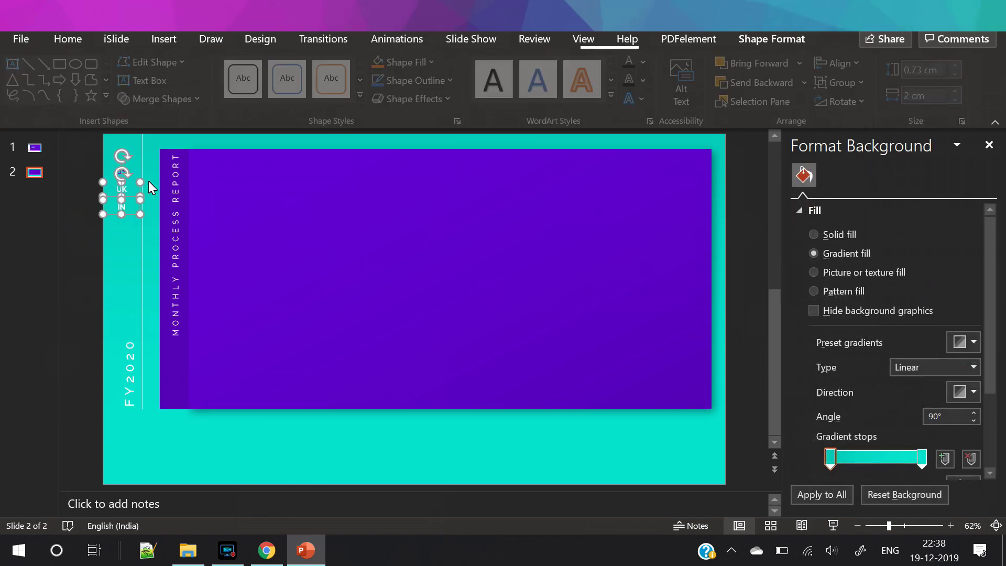
{"action": "left_click", "coordinate": [66, 38]}
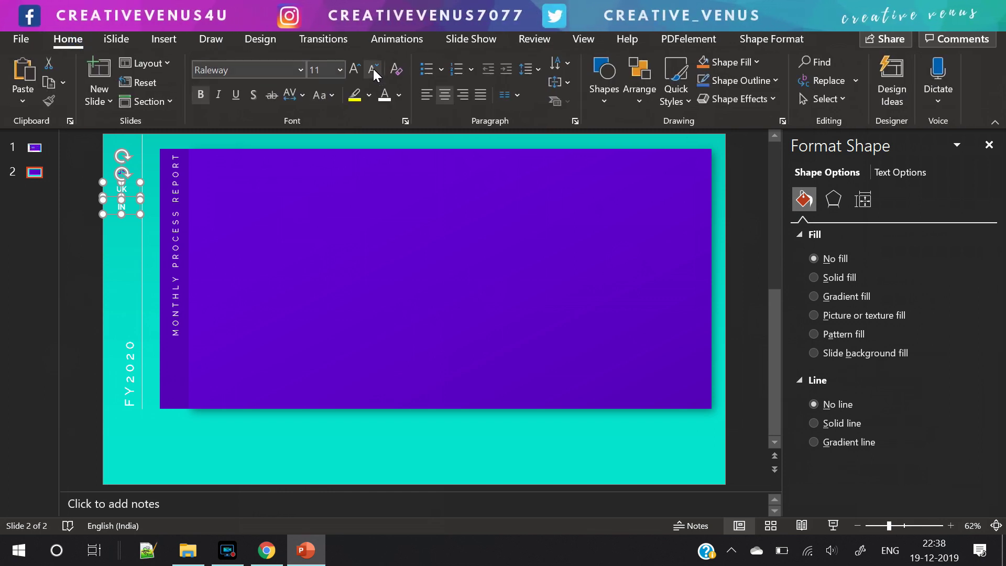
{"action": "left_click", "coordinate": [373, 68]}
{"action": "left_click", "coordinate": [373, 68]}
{"action": "left_click", "coordinate": [373, 68]}
{"action": "left_click", "coordinate": [373, 68]}
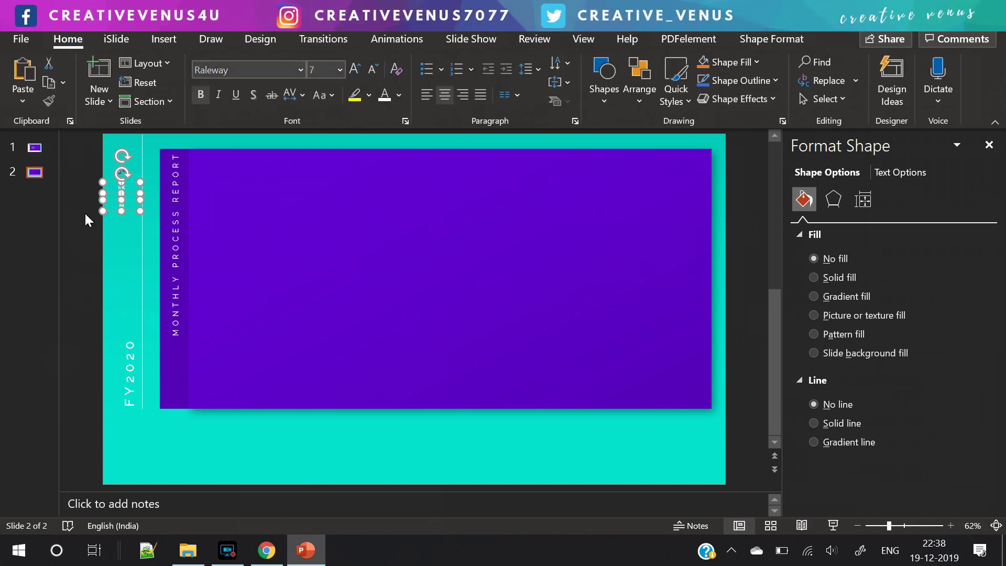
{"action": "left_click", "coordinate": [83, 212]}
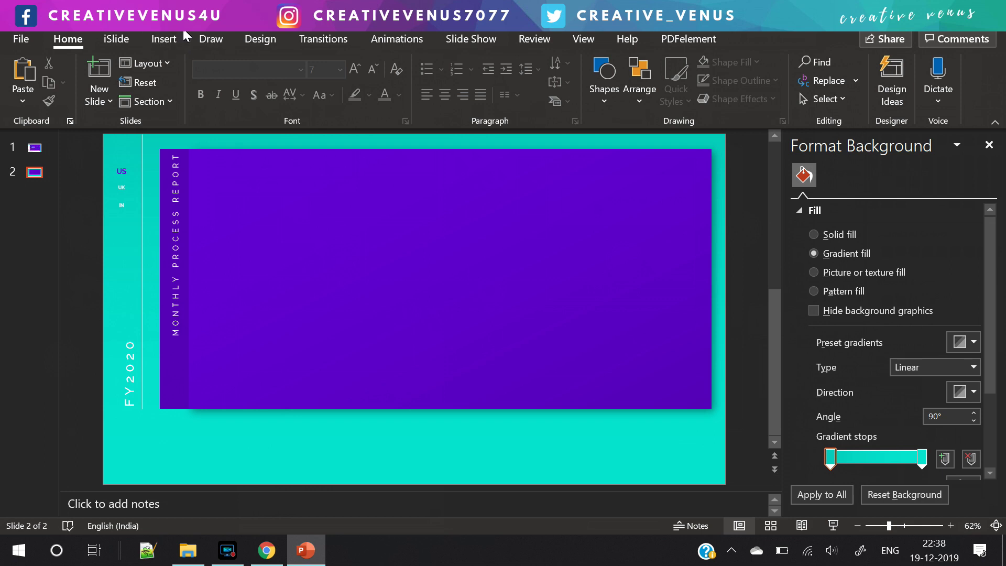
{"action": "left_click", "coordinate": [159, 41]}
{"action": "left_click", "coordinate": [686, 78]}
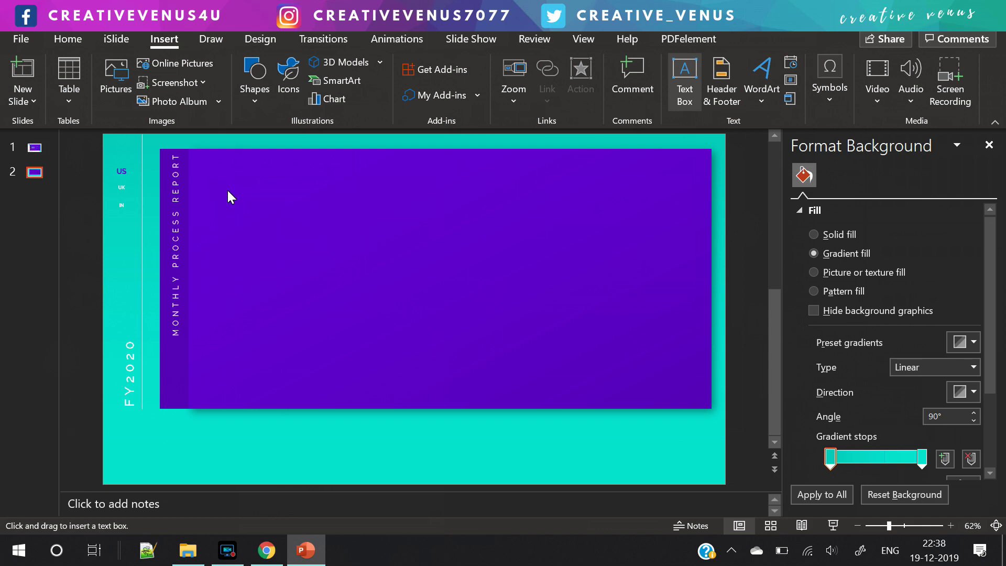
Step: Add a text box at the top of the purple card reading INFRASTRUCTURE DETAIL
{"action": "left_click_drag", "start_coordinate": [395, 183], "coordinate": [399, 185]}
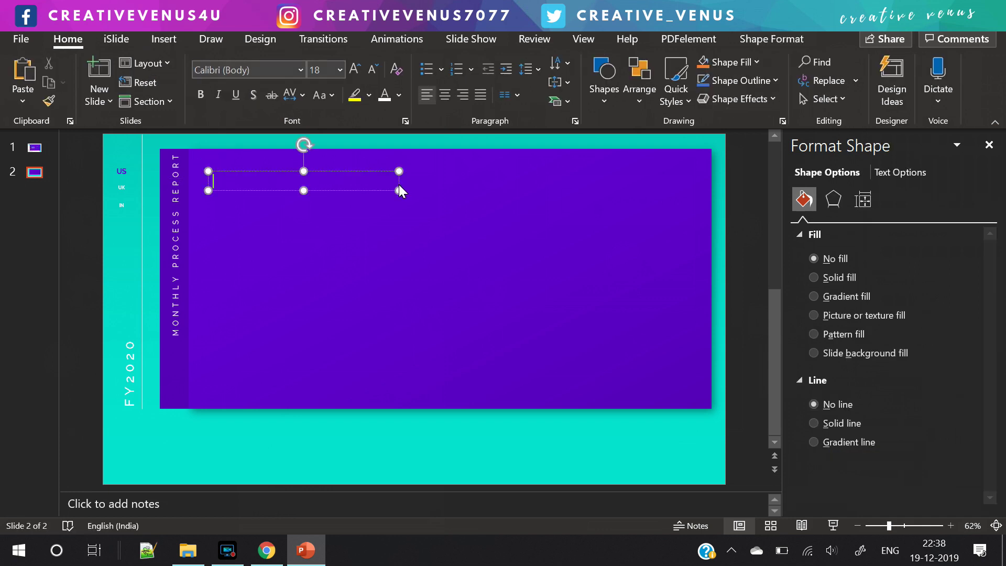
{"action": "type", "text": "INFRS"}
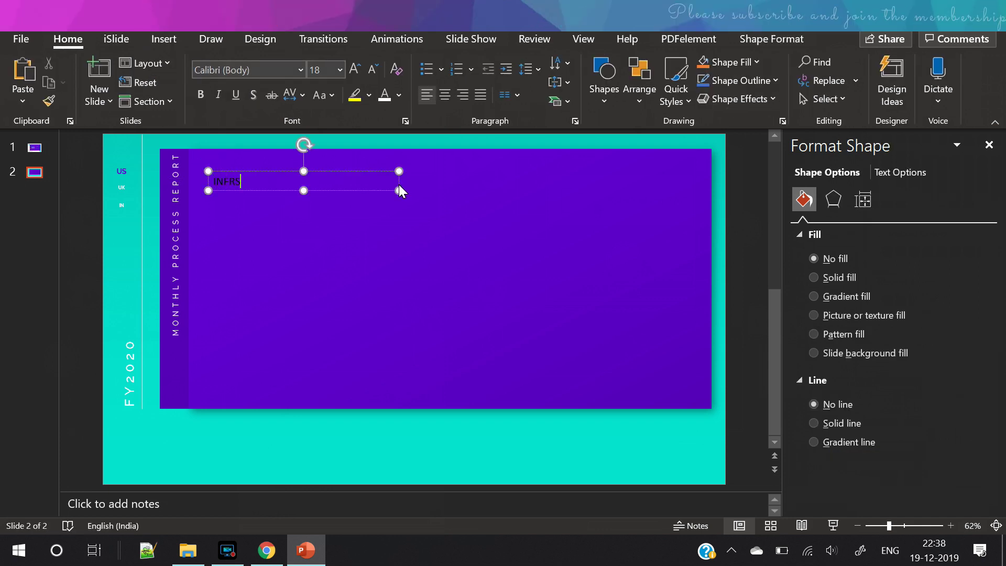
{"action": "key", "text": "BackSpace"}
{"action": "type", "text": "ASTRU"}
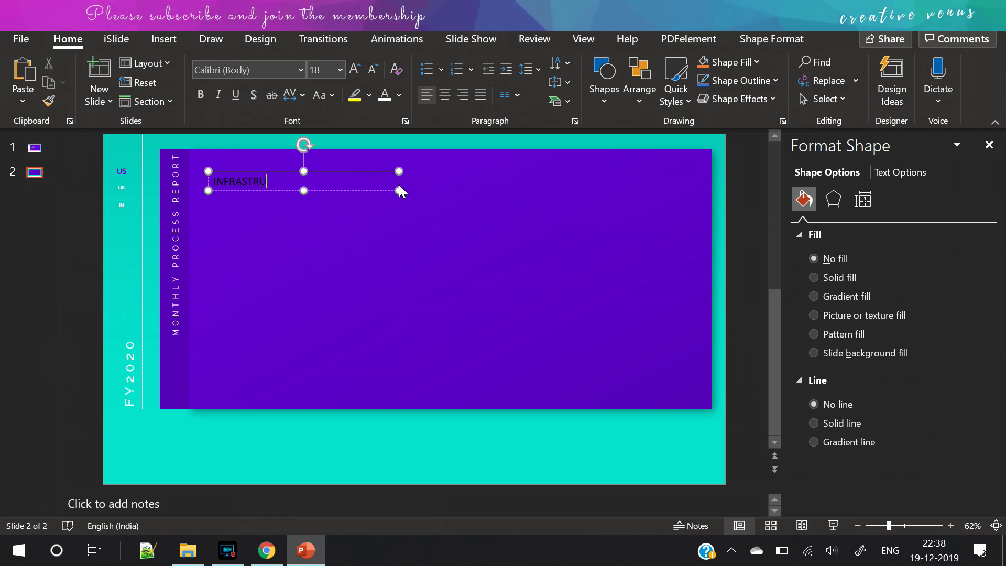
{"action": "type", "text": "CTURE DETAIL"}
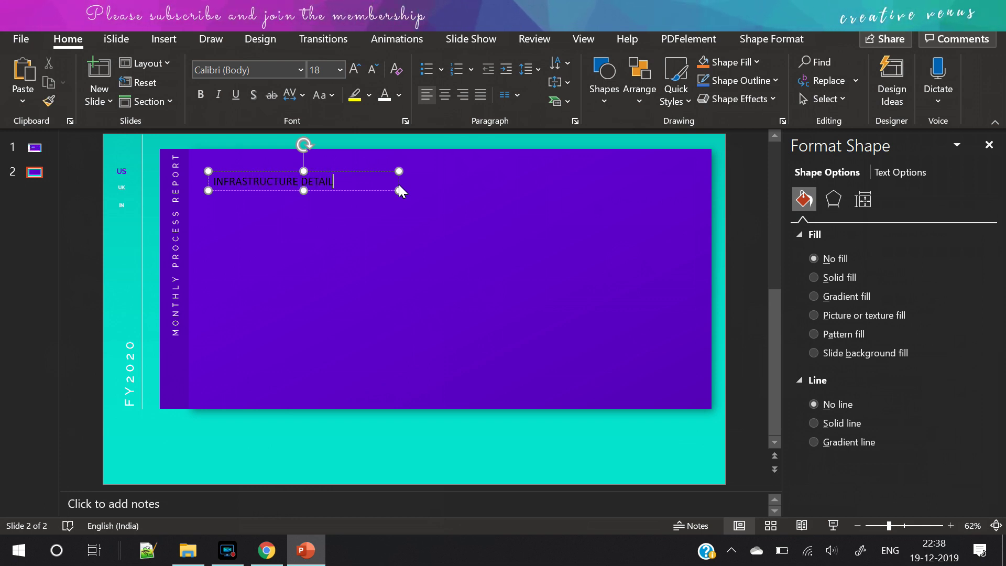
Step: Set the title to Raleway Medium with very loose spacing, widened onto one line
{"action": "key", "text": "ctrl+a"}
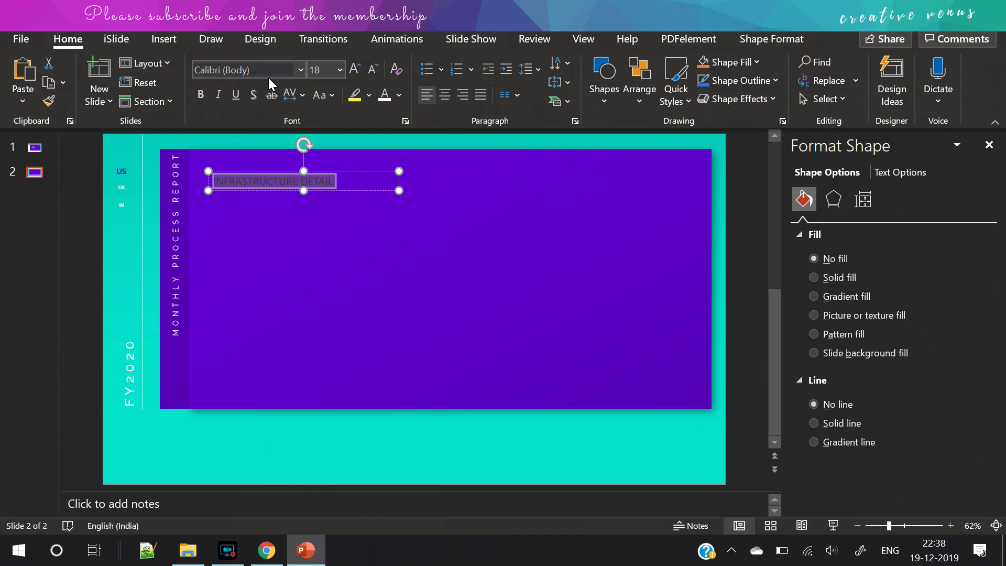
{"action": "left_click", "coordinate": [269, 74]}
{"action": "type", "text": "Raleway Medium"}
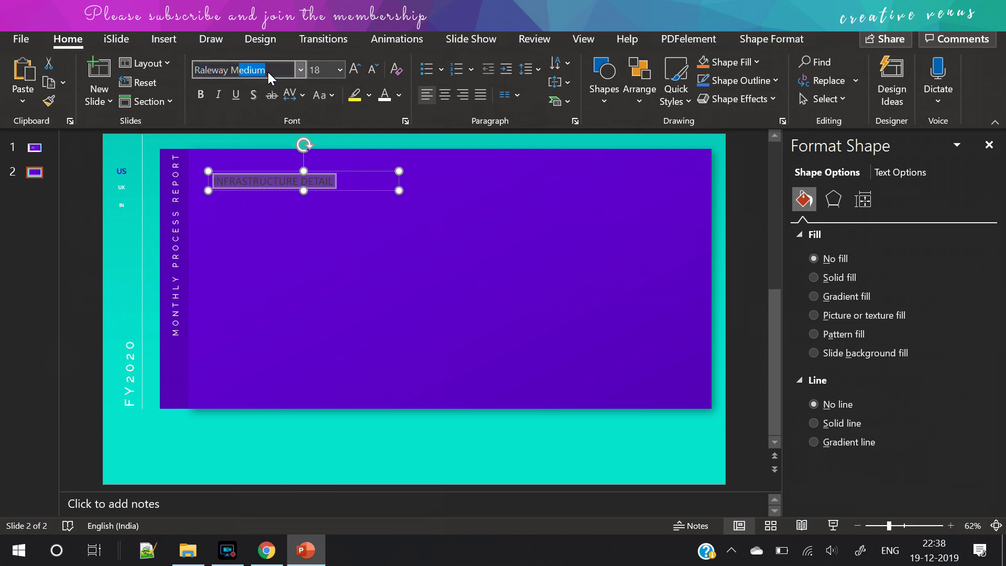
{"action": "key", "text": "Return"}
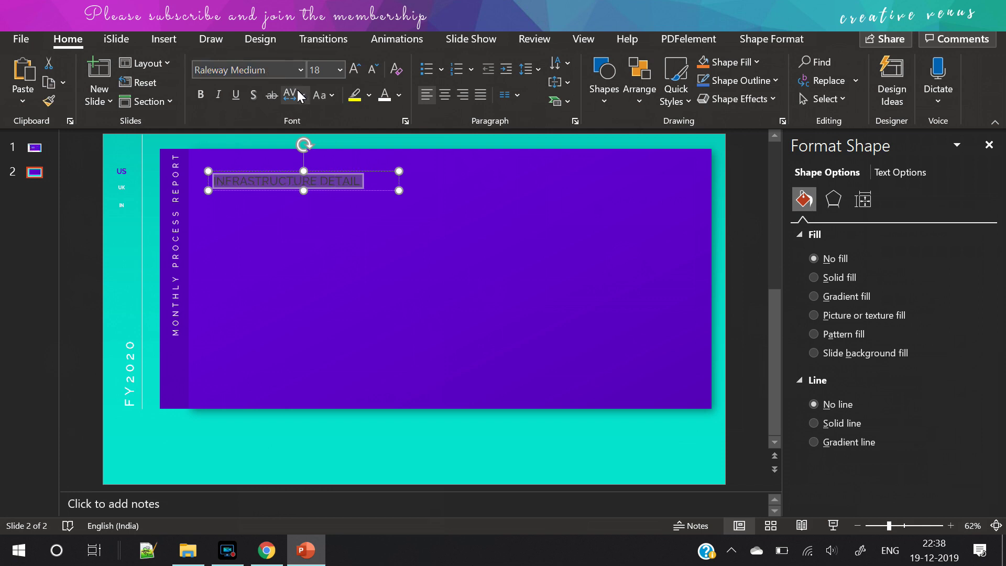
{"action": "left_click", "coordinate": [291, 94]}
{"action": "left_click", "coordinate": [314, 205]}
{"action": "left_click_drag", "start_coordinate": [399, 188], "coordinate": [596, 180]}
Step: Make the title text white at 10 pt
{"action": "left_click", "coordinate": [386, 95]}
{"action": "left_click", "coordinate": [373, 71]}
{"action": "left_click", "coordinate": [374, 70]}
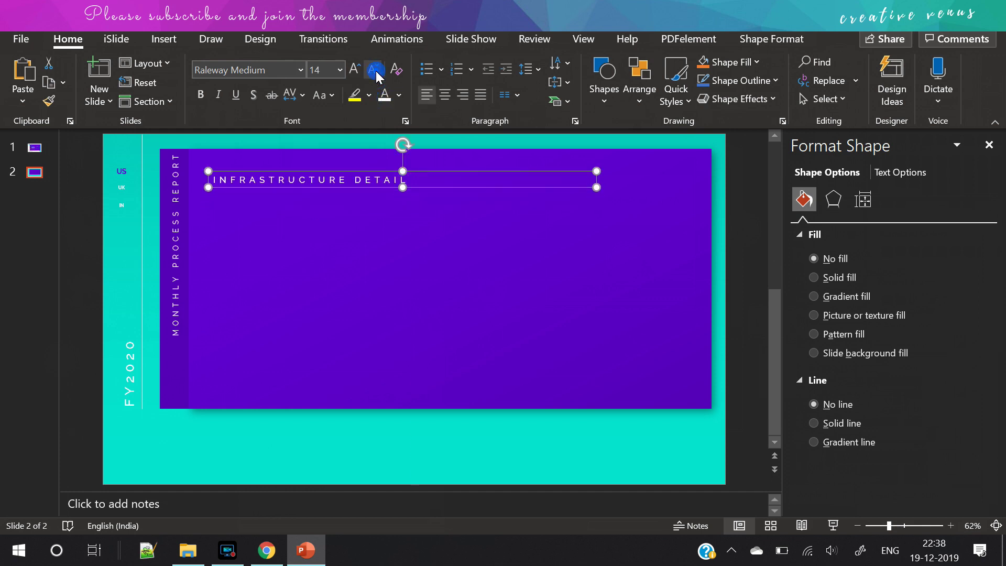
{"action": "left_click", "coordinate": [375, 71]}
{"action": "left_click", "coordinate": [376, 71]}
{"action": "left_click", "coordinate": [376, 70]}
{"action": "left_click", "coordinate": [375, 71]}
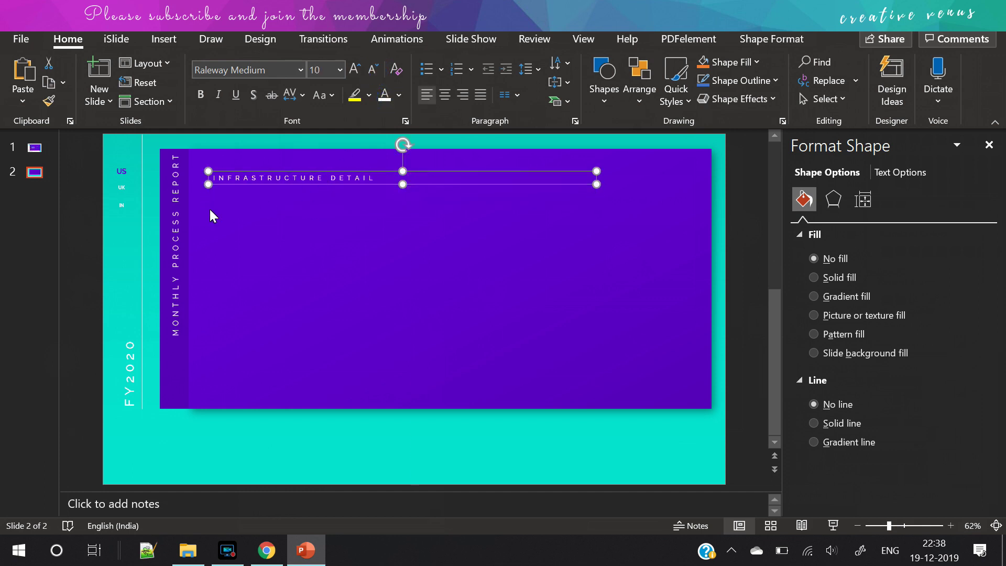
Step: Shrink the vertical side text one size, enlarge the title two sizes and move it left
{"action": "triple_click", "coordinate": [175, 278]}
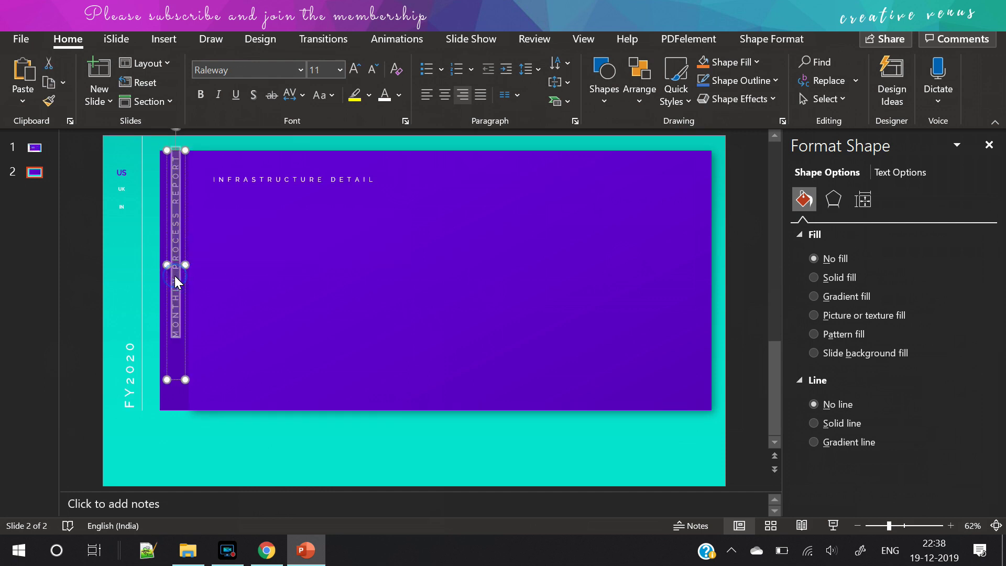
{"action": "left_click", "coordinate": [376, 73]}
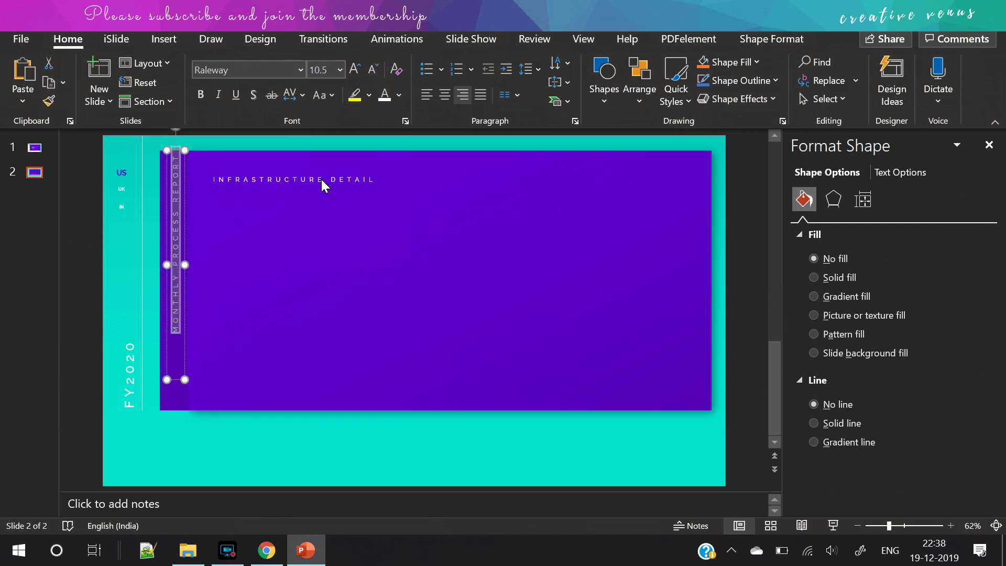
{"action": "triple_click", "coordinate": [321, 178]}
{"action": "left_click", "coordinate": [354, 69]}
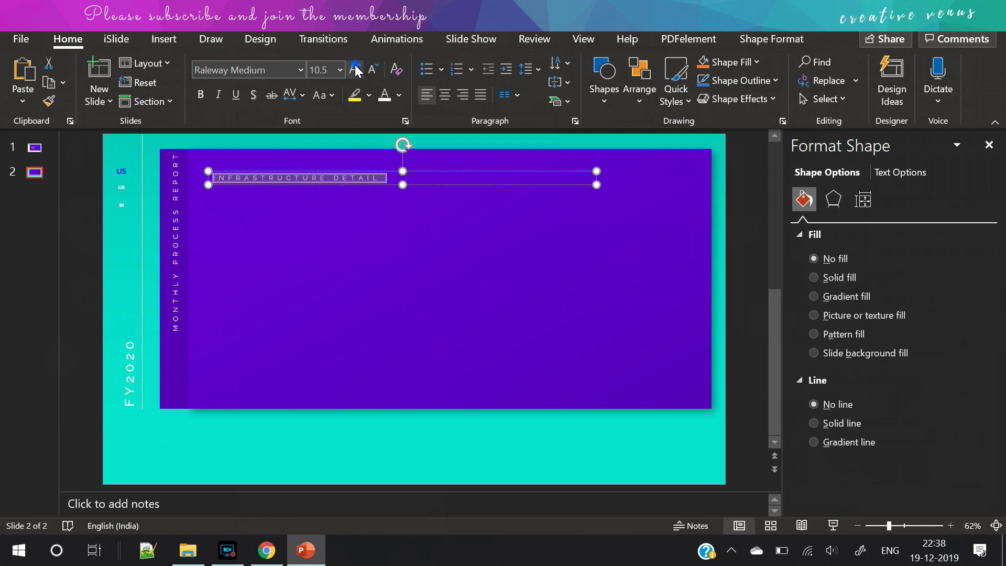
{"action": "left_click", "coordinate": [354, 68]}
{"action": "left_click_drag", "start_coordinate": [350, 172], "coordinate": [198, 179]}
Step: Bold and enlarge INFRASTRUCTURE, and add an S so the title reads DETAILS
{"action": "left_click", "coordinate": [199, 95]}
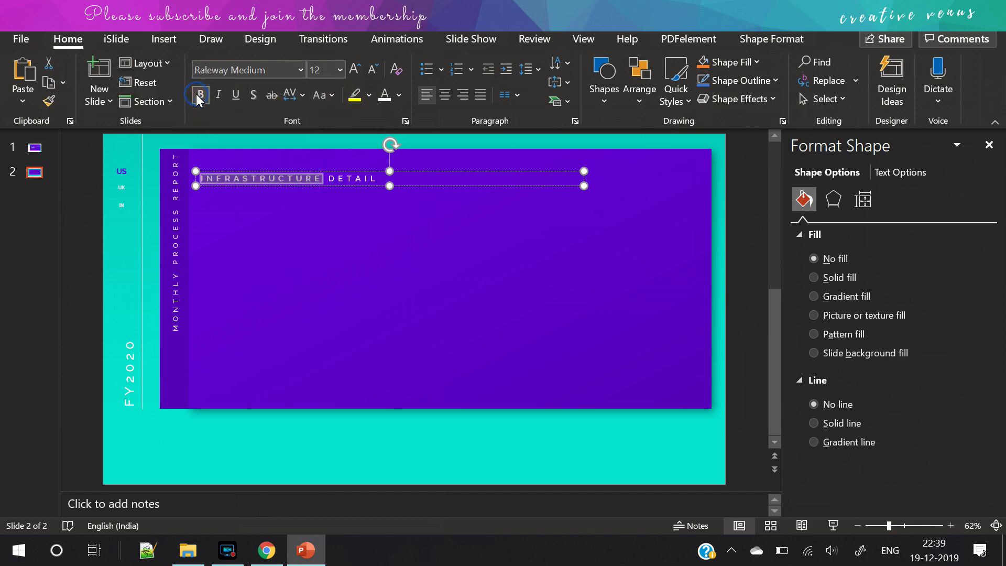
{"action": "left_click", "coordinate": [355, 68]}
{"action": "left_click", "coordinate": [77, 161]}
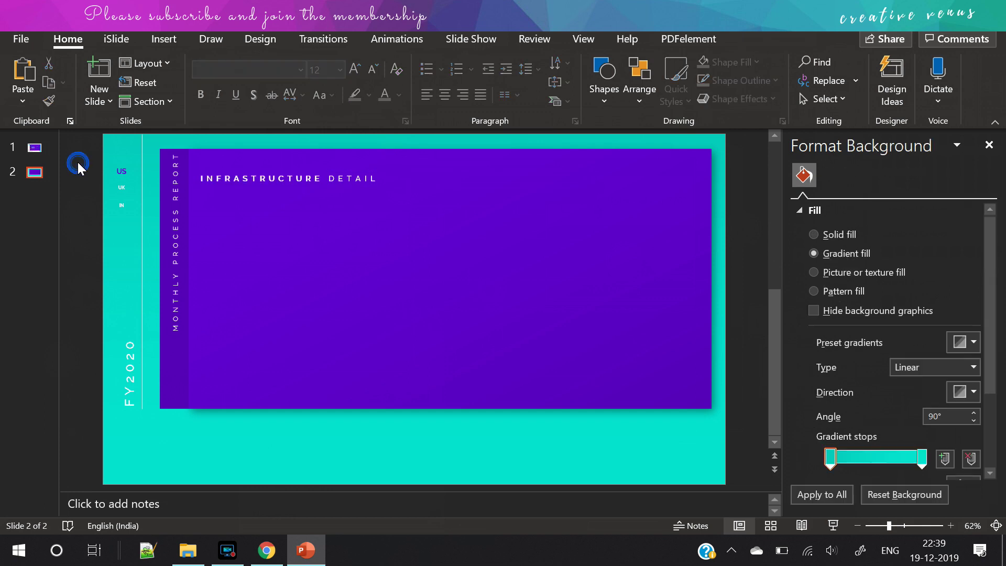
{"action": "left_click", "coordinate": [376, 178]}
{"action": "type", "text": "S"}
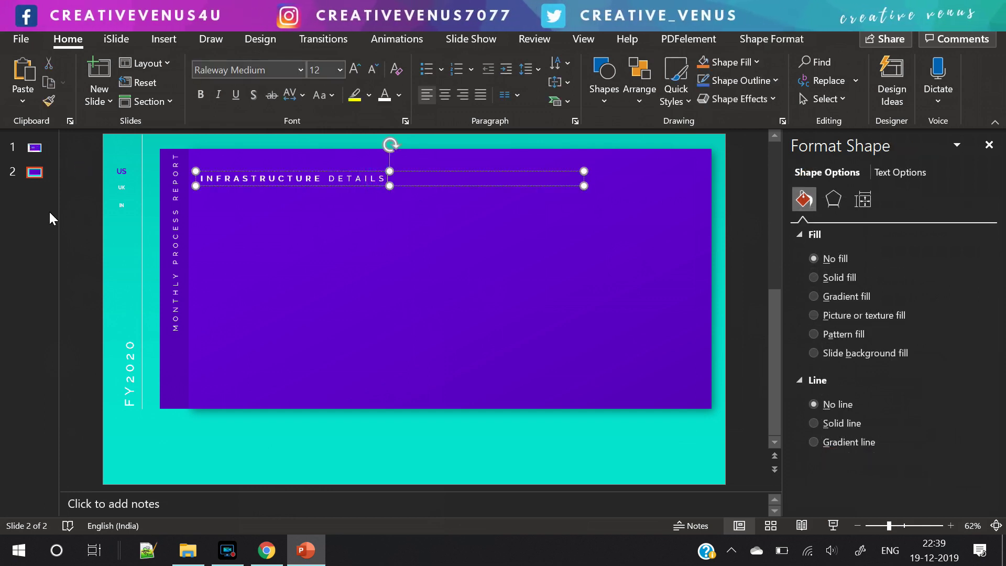
{"action": "left_click", "coordinate": [66, 227]}
{"action": "left_click", "coordinate": [163, 38]}
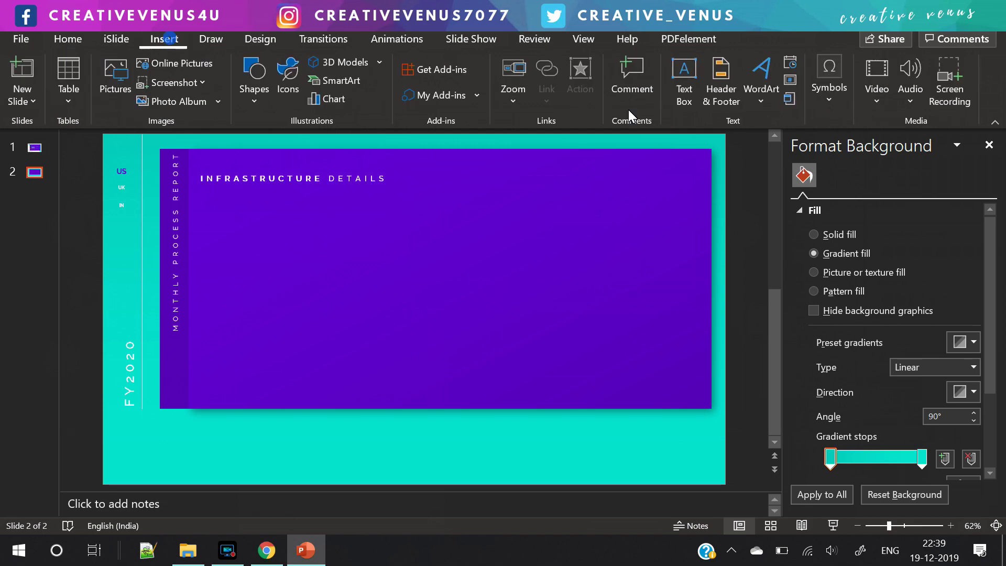
{"action": "left_click", "coordinate": [687, 88]}
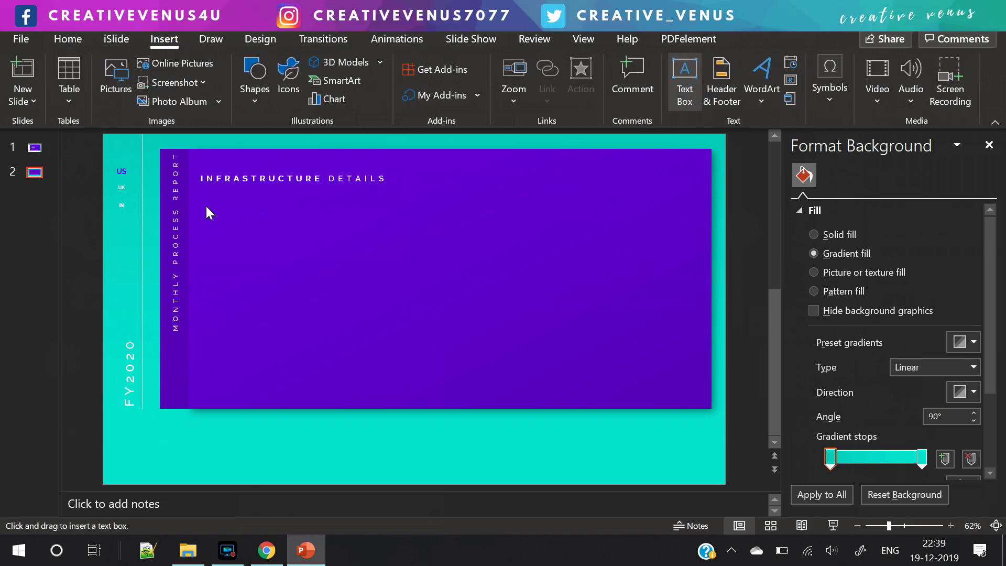
{"action": "left_click", "coordinate": [256, 94]}
Step: Draw a triangle below the title with a white outline and no fill
{"action": "left_click", "coordinate": [339, 147]}
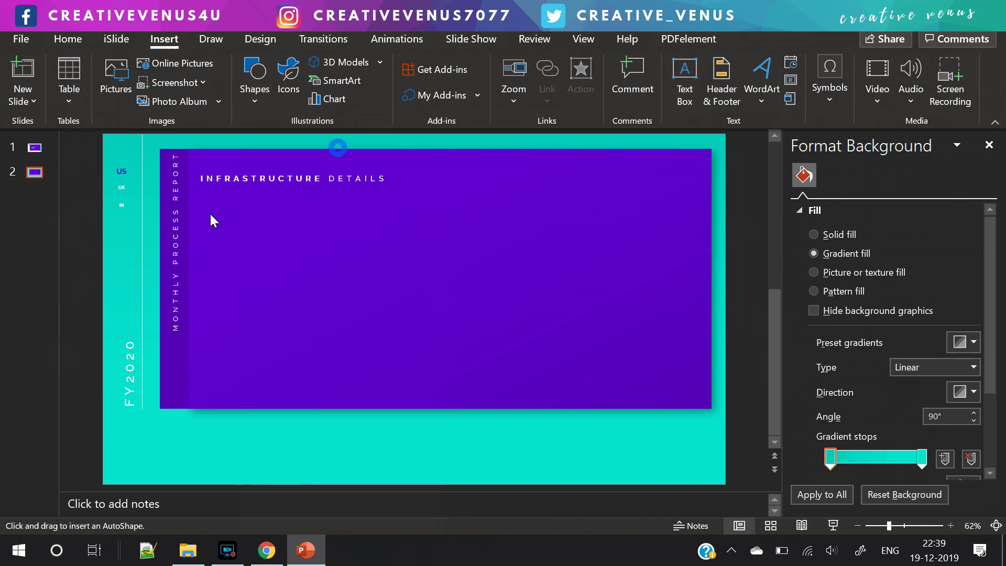
{"action": "left_click_drag", "start_coordinate": [232, 236], "coordinate": [227, 229]}
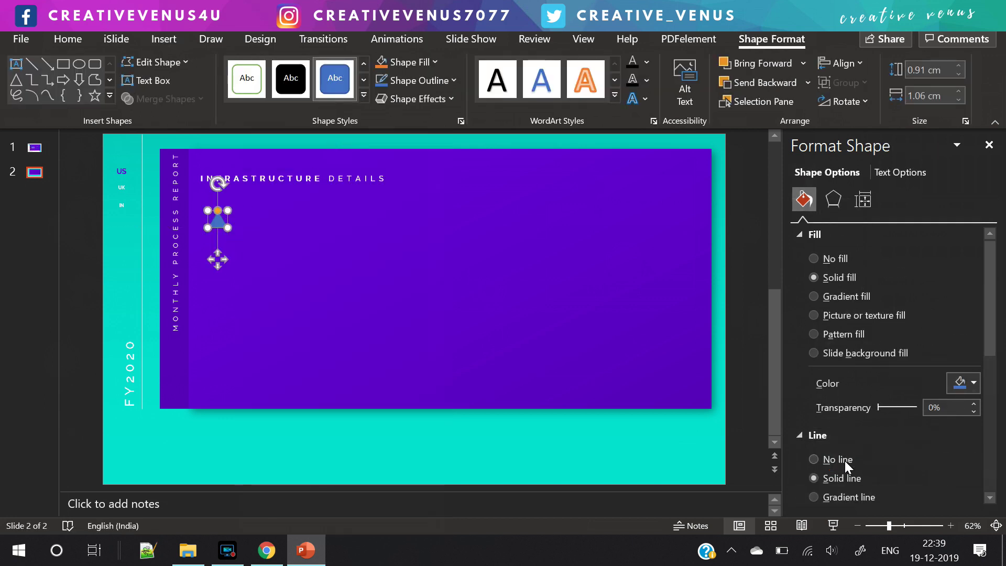
{"action": "left_click_drag", "start_coordinate": [993, 331], "coordinate": [979, 390]}
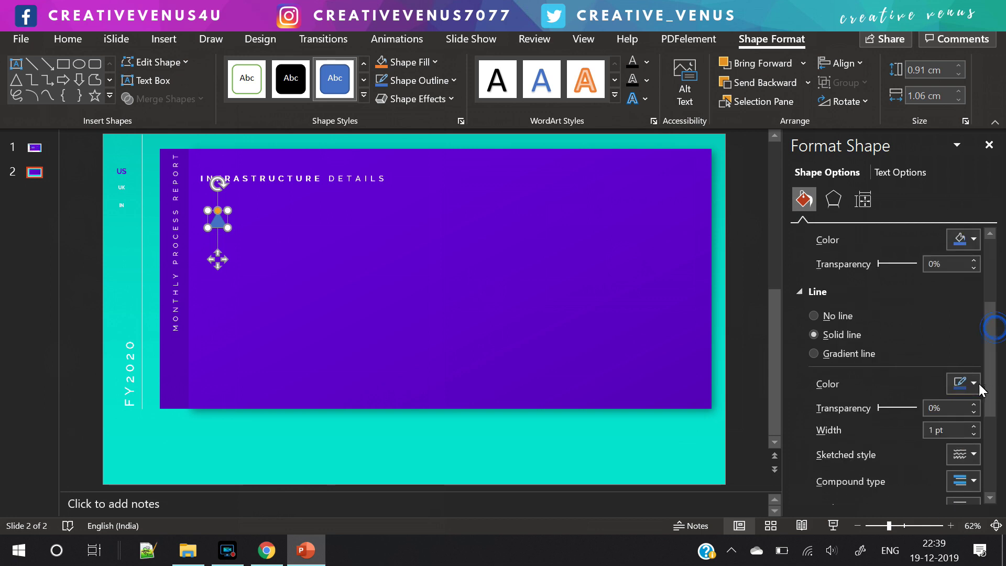
{"action": "left_click", "coordinate": [974, 384]}
{"action": "left_click", "coordinate": [874, 158]}
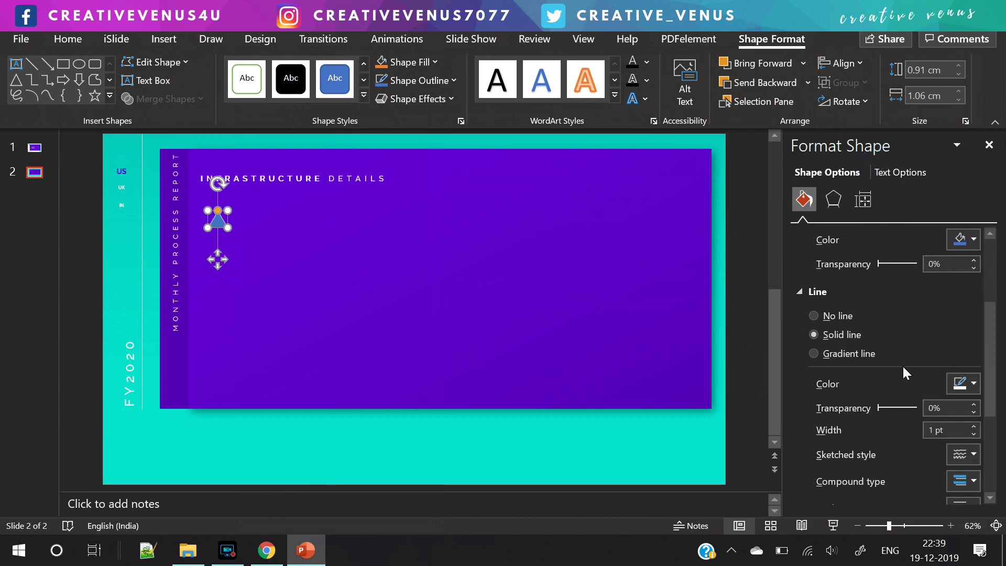
{"action": "scroll", "coordinate": [978, 357], "scroll_direction": "up", "scroll_amount": 5}
{"action": "left_click", "coordinate": [838, 258]}
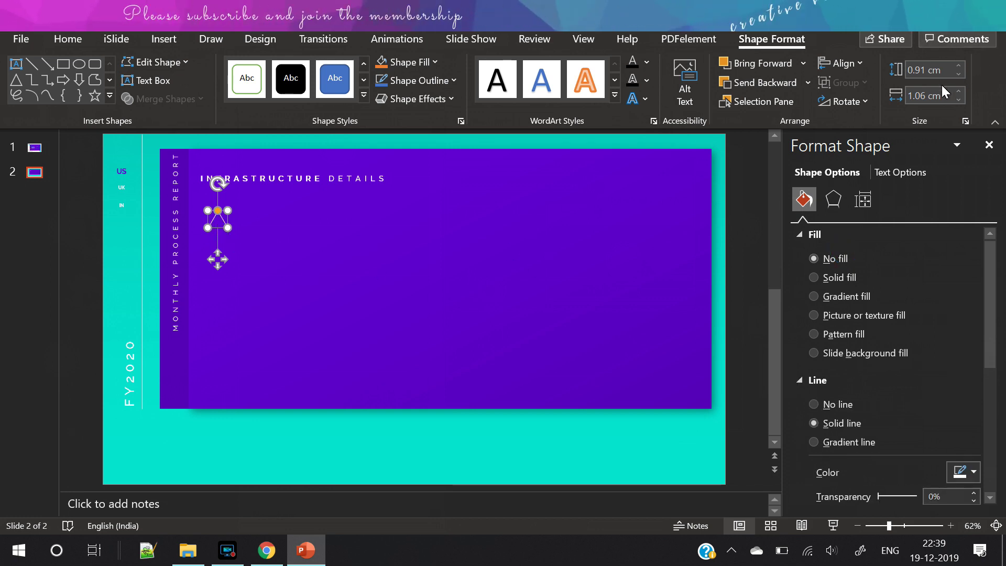
Step: Halve the triangle, move it beside the title and shift the title slightly right
{"action": "left_click", "coordinate": [225, 226]}
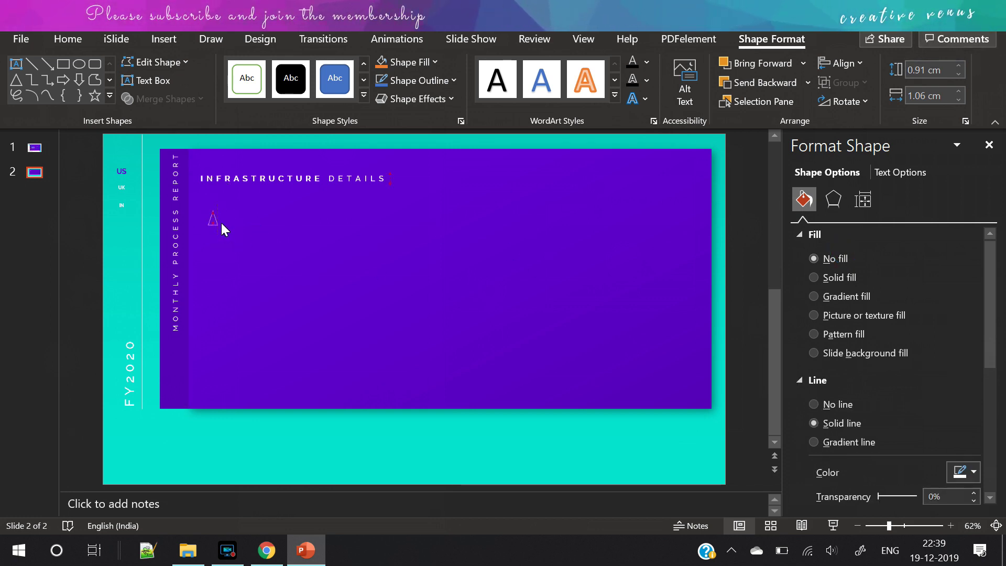
{"action": "left_click_drag", "start_coordinate": [221, 226], "coordinate": [216, 250]}
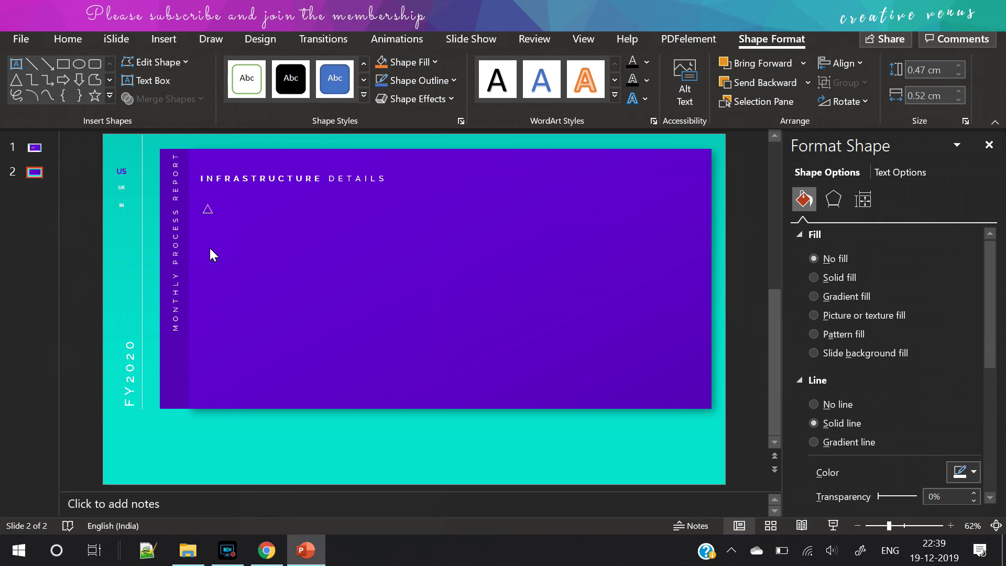
{"action": "left_click_drag", "start_coordinate": [208, 251], "coordinate": [206, 217]}
{"action": "left_click", "coordinate": [258, 182]}
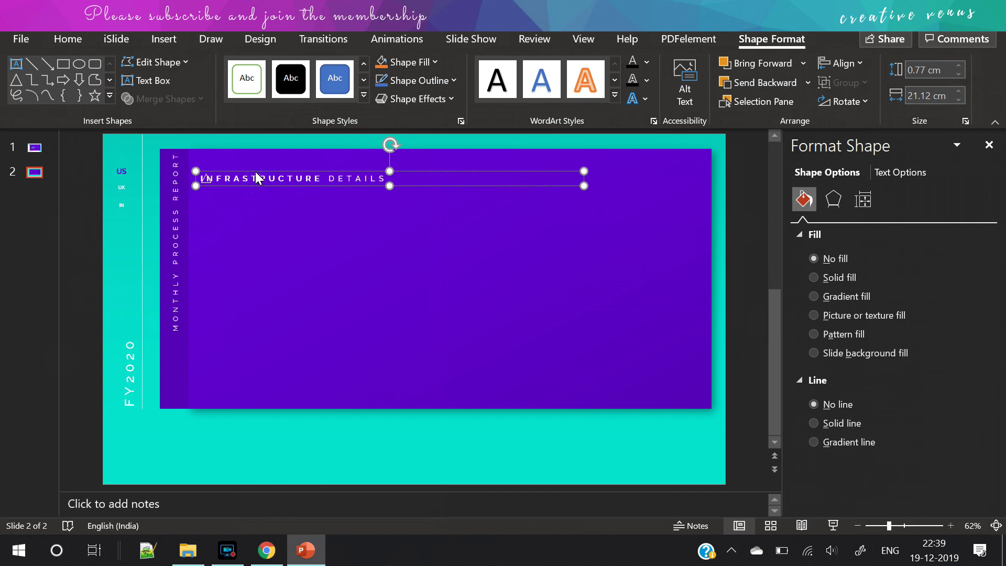
{"action": "left_click_drag", "start_coordinate": [256, 171], "coordinate": [274, 173]}
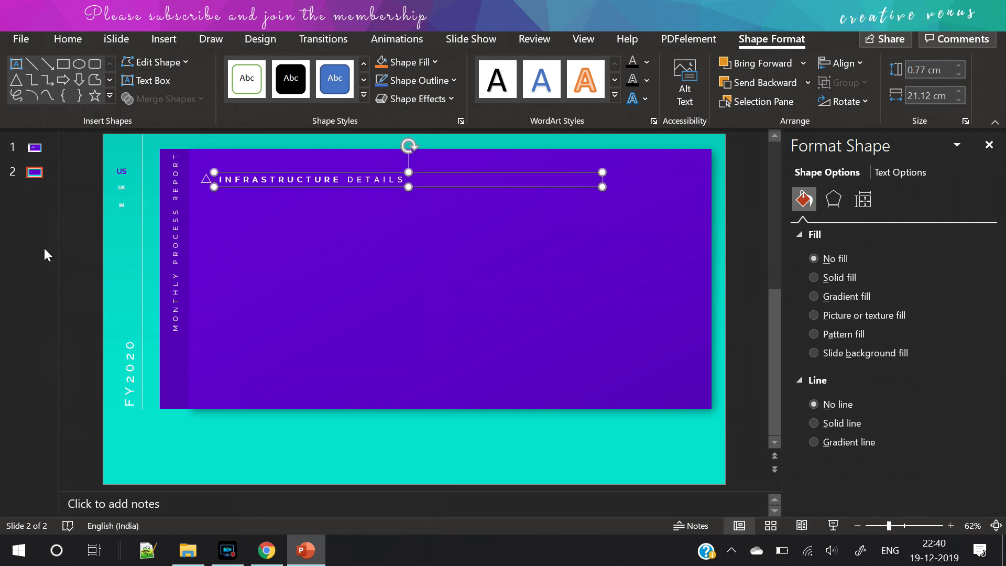
{"action": "left_click", "coordinate": [77, 249]}
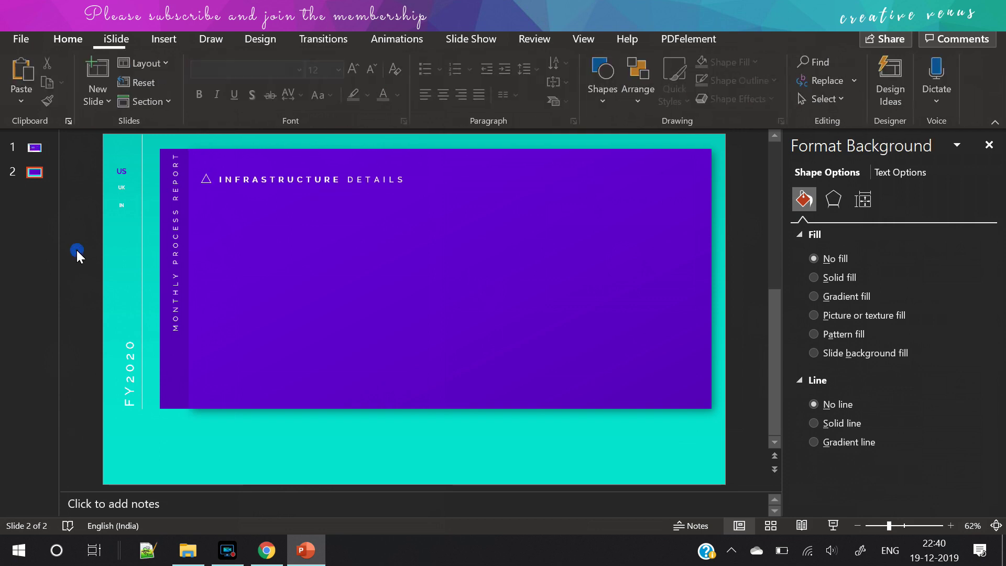
Step: Add a text box below the title reading TEXT ONE
{"action": "left_click", "coordinate": [165, 40]}
{"action": "left_click", "coordinate": [685, 81]}
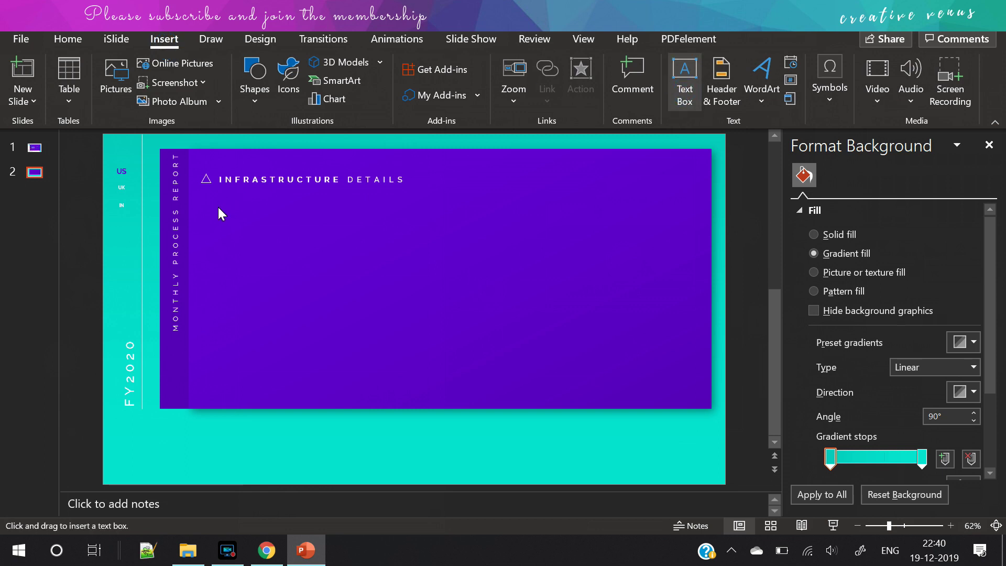
{"action": "left_click_drag", "start_coordinate": [214, 205], "coordinate": [345, 227]}
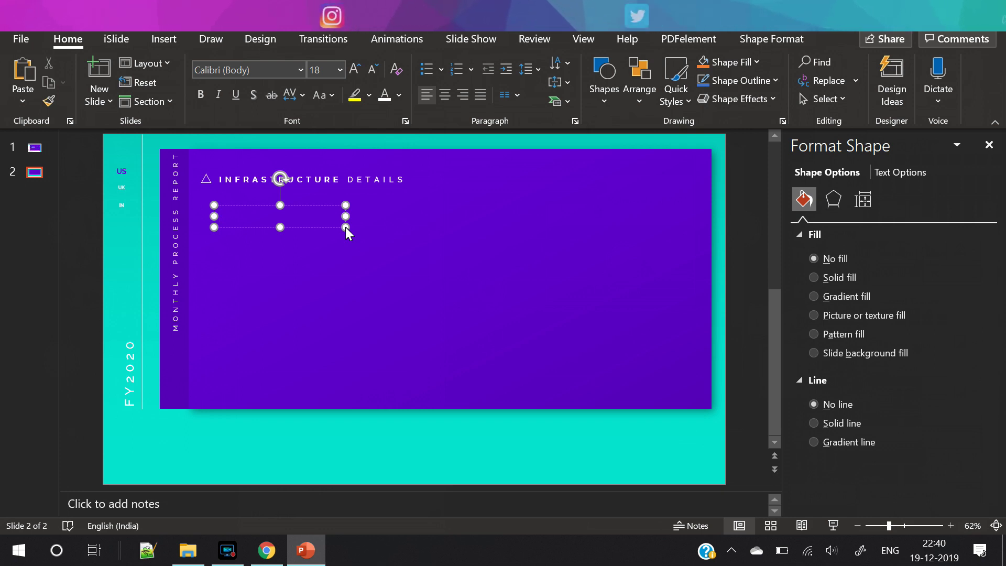
{"action": "type", "text": "TEX"}
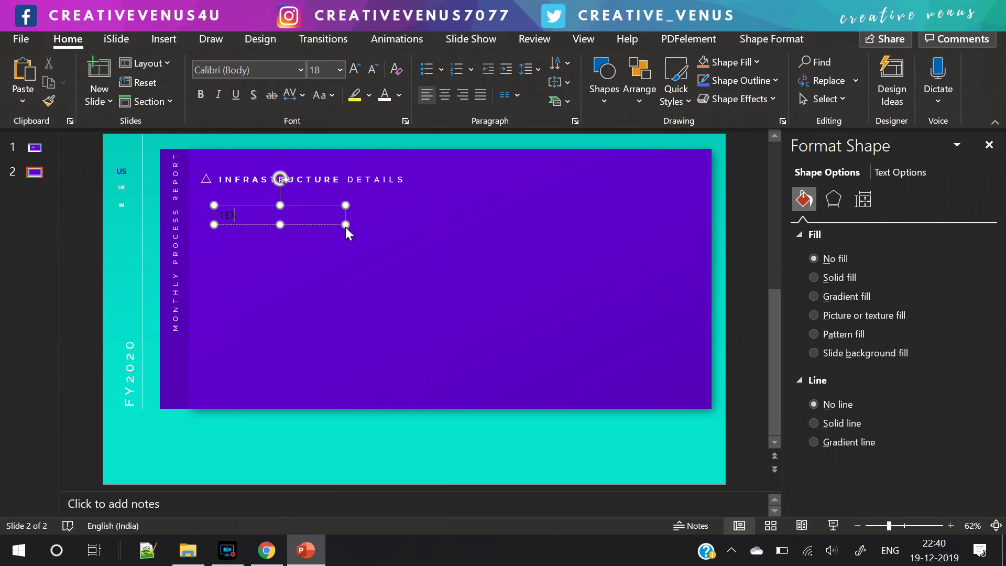
{"action": "type", "text": "T ONE"}
Step: Format TEXT ONE as Raleway 11 pt with loose letter spacing and nudge it down-left
{"action": "key", "text": "ctrl+a"}
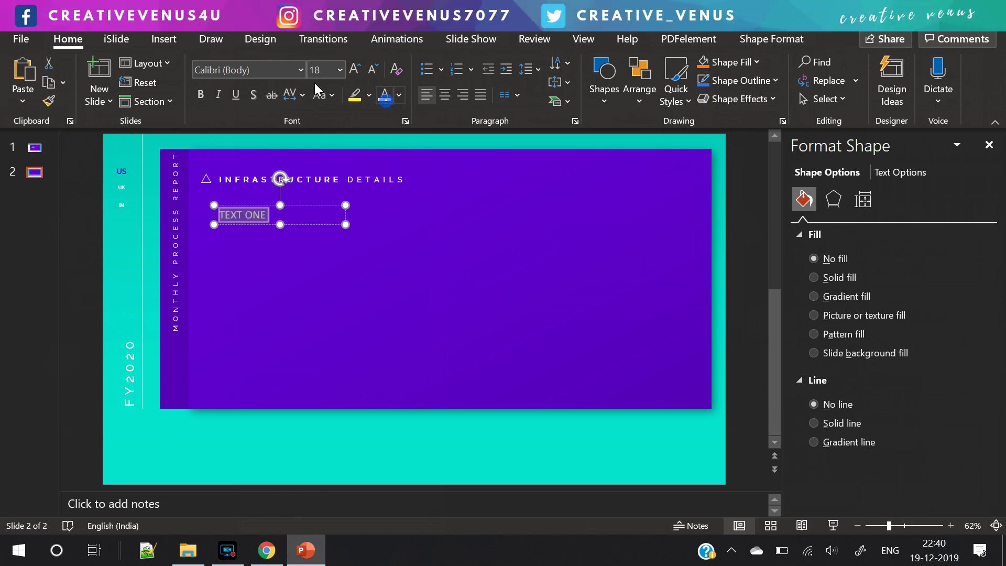
{"action": "left_click", "coordinate": [275, 66]}
{"action": "type", "text": "Ra"}
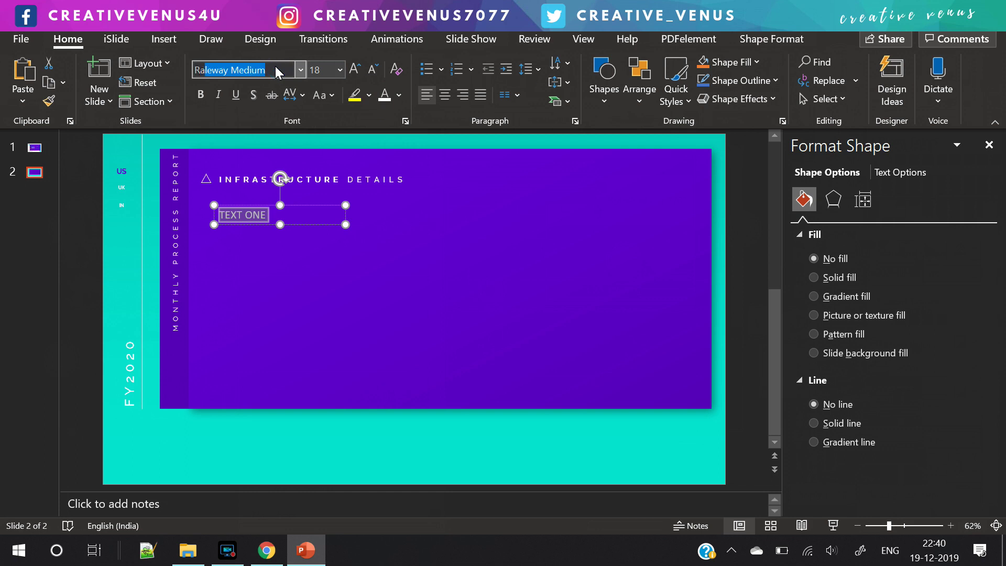
{"action": "type", "text": "leway"}
{"action": "key", "text": "Return"}
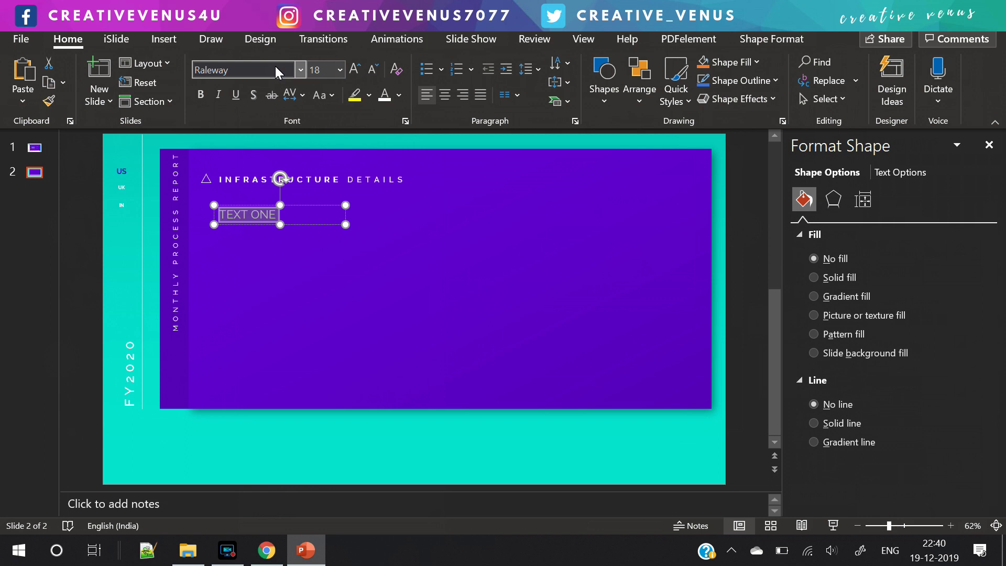
{"action": "left_click", "coordinate": [373, 69]}
{"action": "left_click", "coordinate": [373, 69]}
{"action": "left_click", "coordinate": [373, 69]}
{"action": "left_click", "coordinate": [373, 69]}
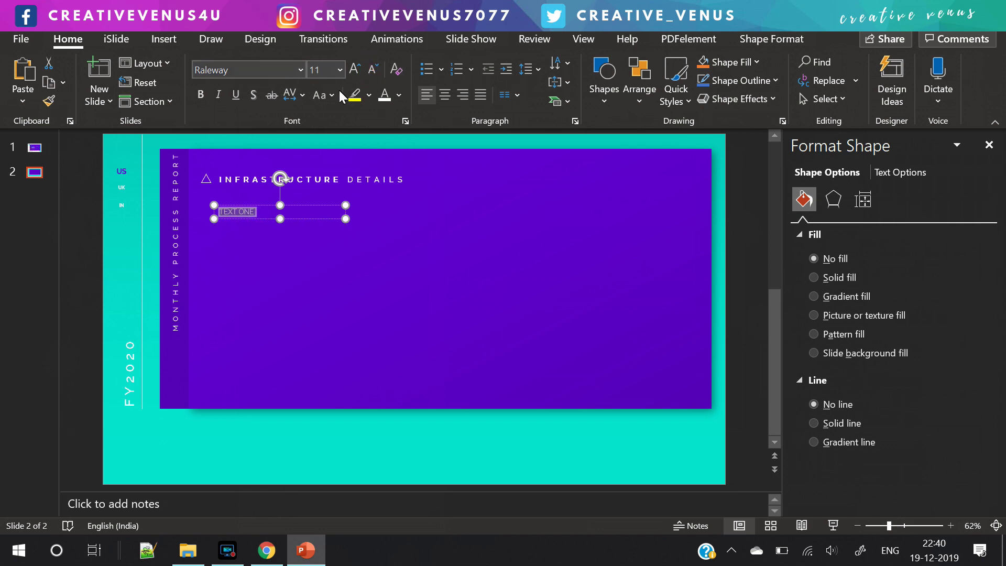
{"action": "left_click", "coordinate": [301, 94]}
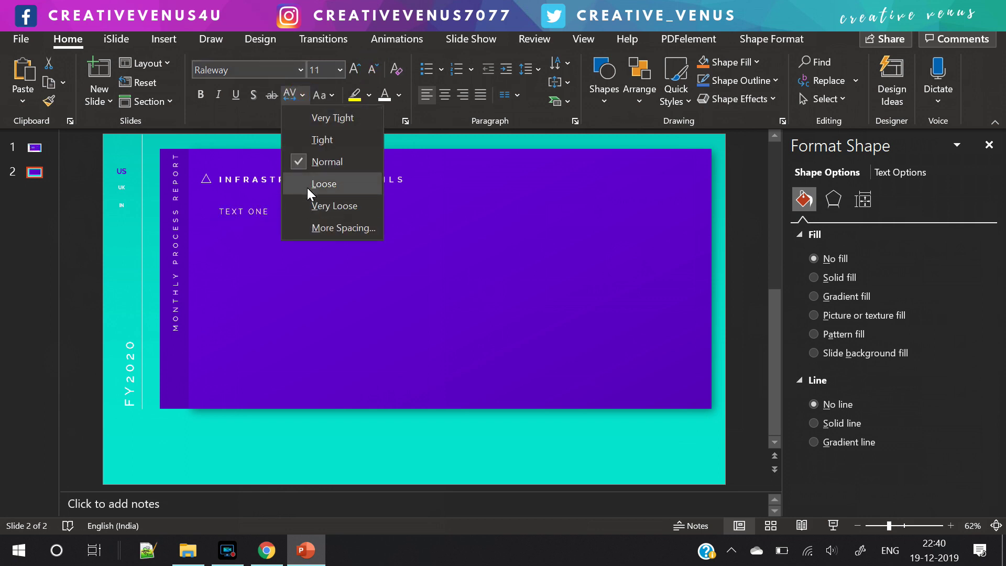
{"action": "left_click", "coordinate": [307, 187]}
{"action": "left_click_drag", "start_coordinate": [267, 212], "coordinate": [252, 219]}
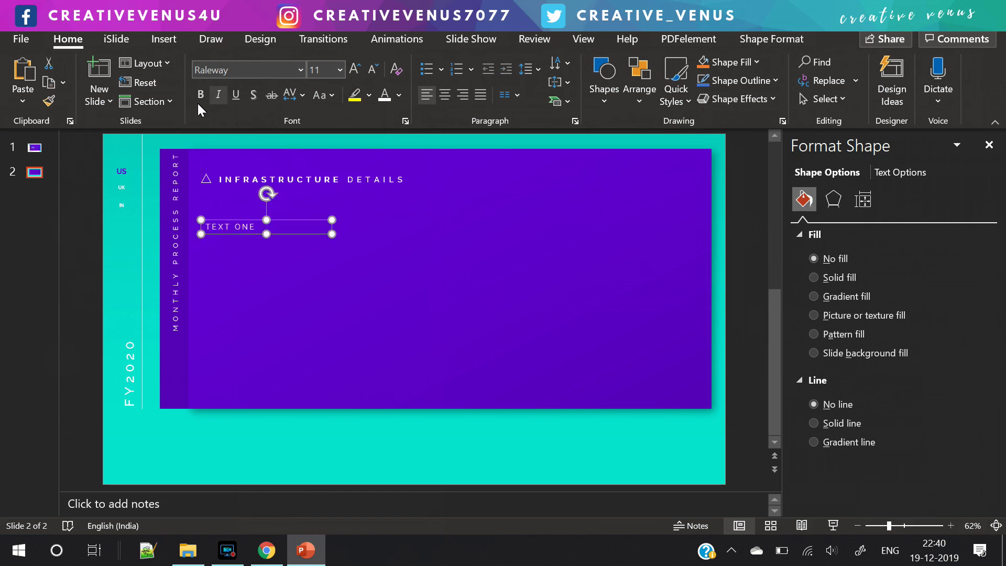
{"action": "left_click", "coordinate": [174, 36]}
Step: Draw a thin rectangle beside TEXT ONE with no outline and a teal fill
{"action": "left_click", "coordinate": [258, 103]}
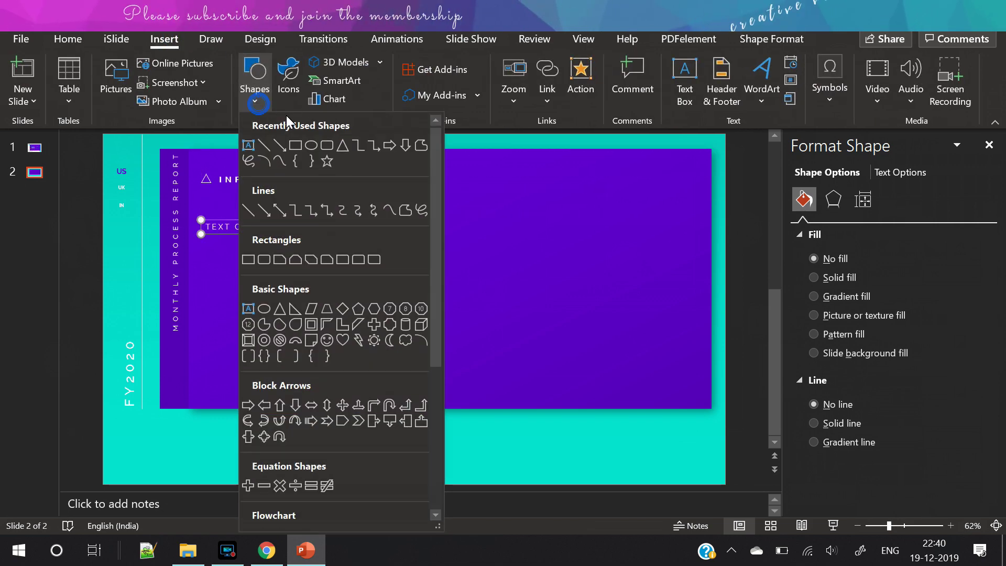
{"action": "left_click", "coordinate": [295, 145]}
{"action": "mouse_move", "coordinate": [244, 229]}
{"action": "left_mouse_down"}
{"action": "mouse_move", "coordinate": [288, 234]}
{"action": "mouse_move", "coordinate": [299, 225]}
{"action": "left_mouse_up"}
{"action": "left_click", "coordinate": [814, 459]}
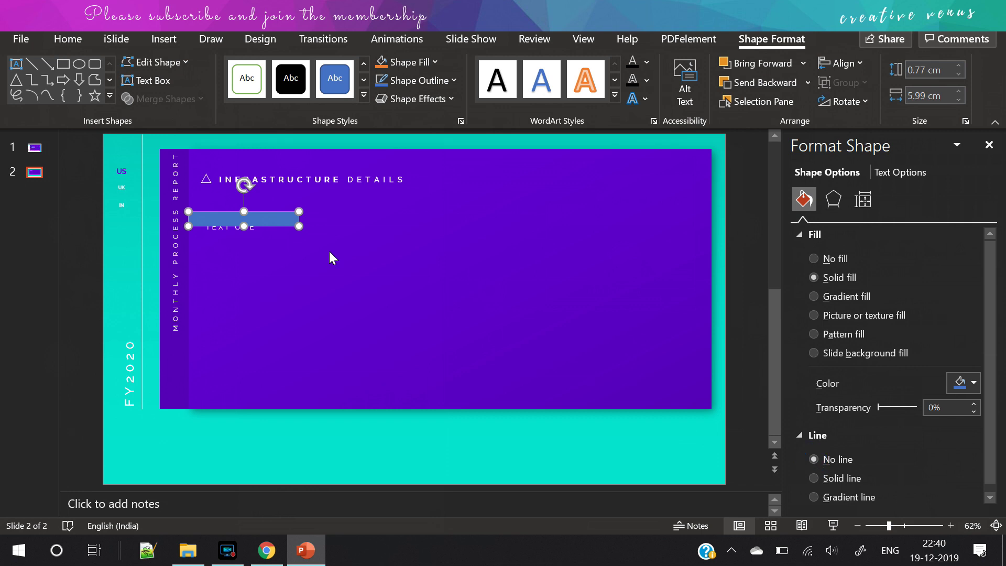
{"action": "left_click_drag", "start_coordinate": [297, 225], "coordinate": [291, 225]}
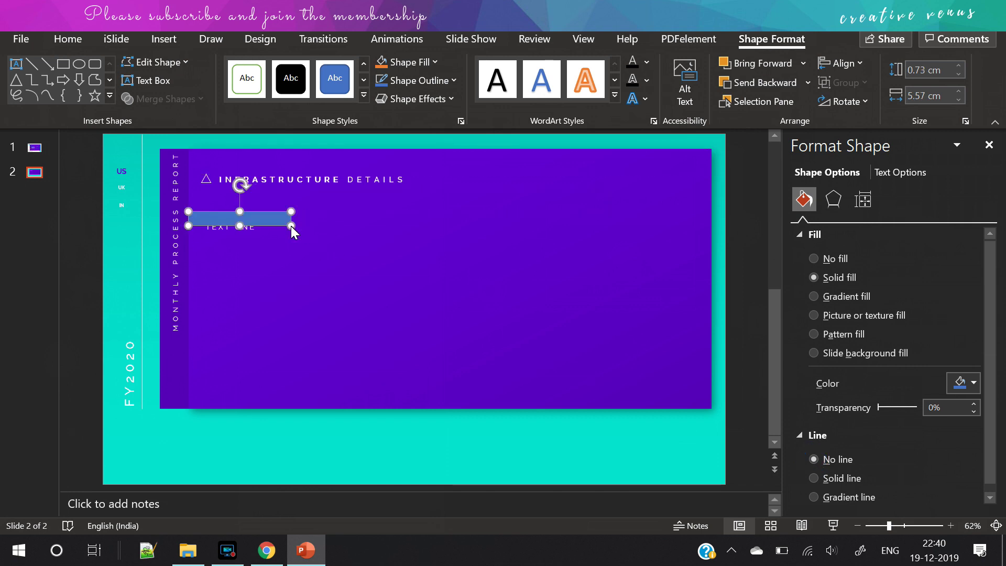
{"action": "left_click", "coordinate": [966, 385]}
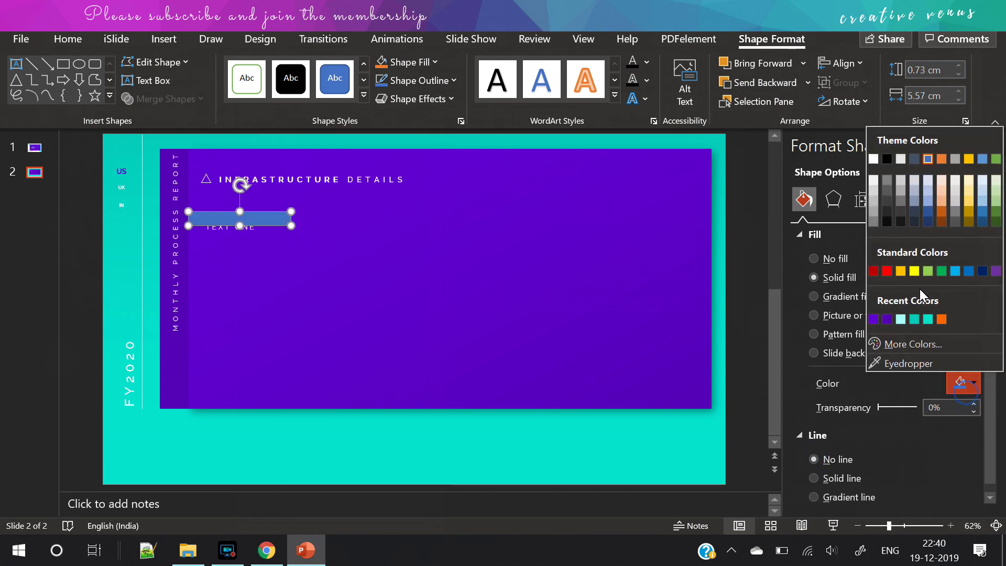
{"action": "left_click", "coordinate": [926, 319]}
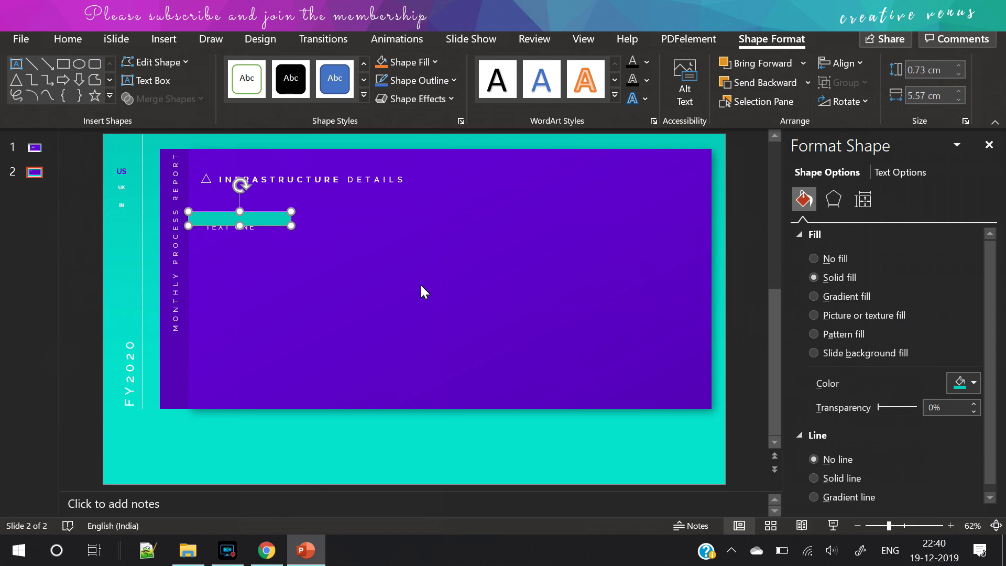
Step: Bring the TEXT ONE box to front and position it on the teal bar
{"action": "left_click", "coordinate": [249, 234]}
{"action": "right_click", "coordinate": [249, 233]}
{"action": "left_click", "coordinate": [303, 267]}
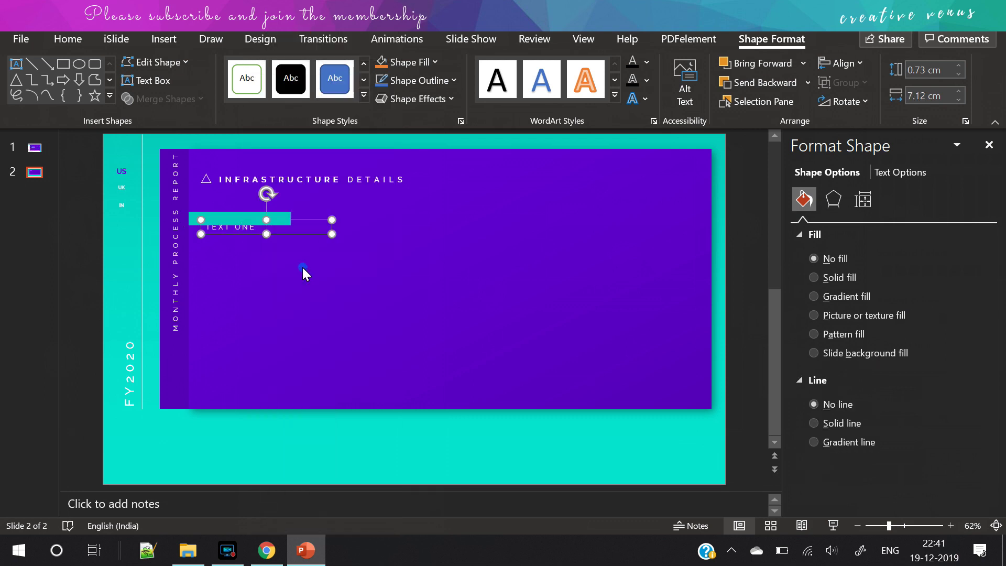
{"action": "left_click_drag", "start_coordinate": [274, 234], "coordinate": [266, 227]}
{"action": "left_click", "coordinate": [310, 230]}
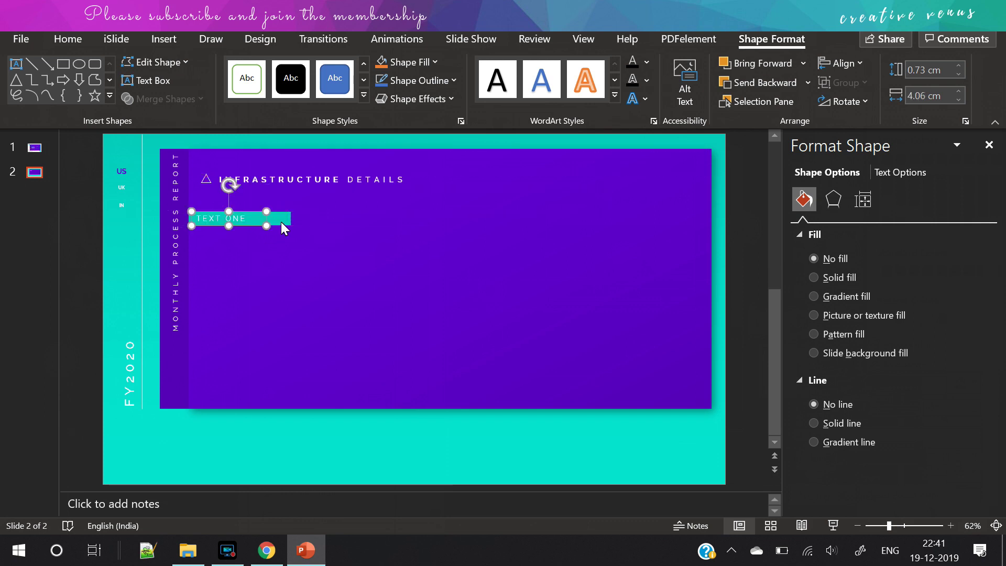
Step: Recolour the TEXT ONE lettering dark purple from the recent colours
{"action": "left_click", "coordinate": [226, 216]}
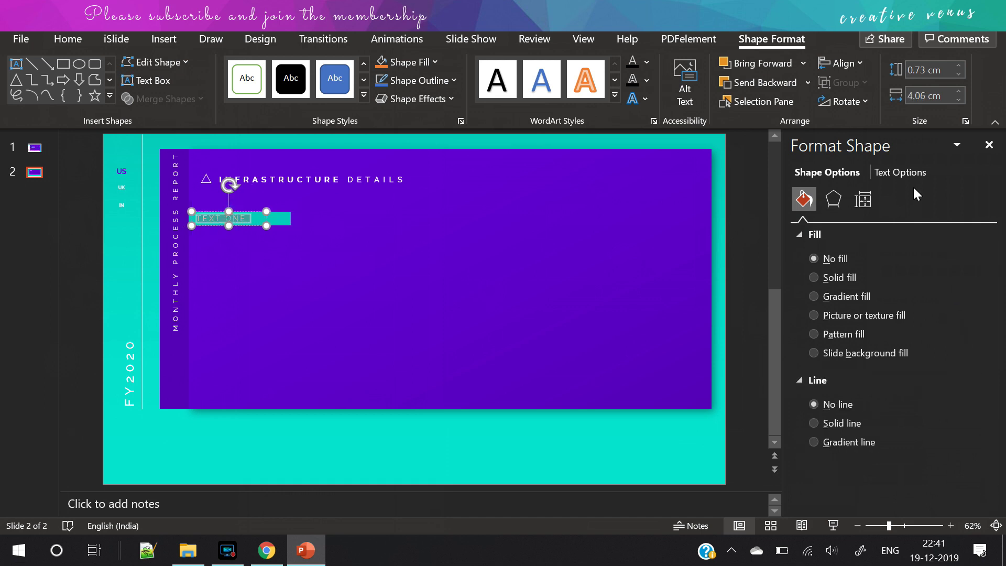
{"action": "left_click", "coordinate": [905, 169]}
{"action": "left_click", "coordinate": [972, 364]}
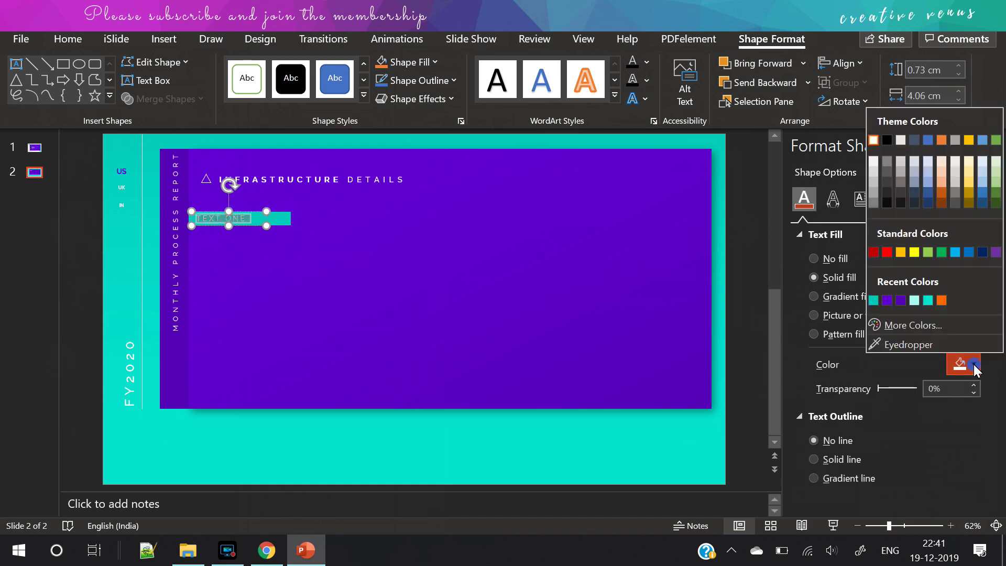
{"action": "left_click", "coordinate": [886, 300]}
{"action": "left_click", "coordinate": [83, 247]}
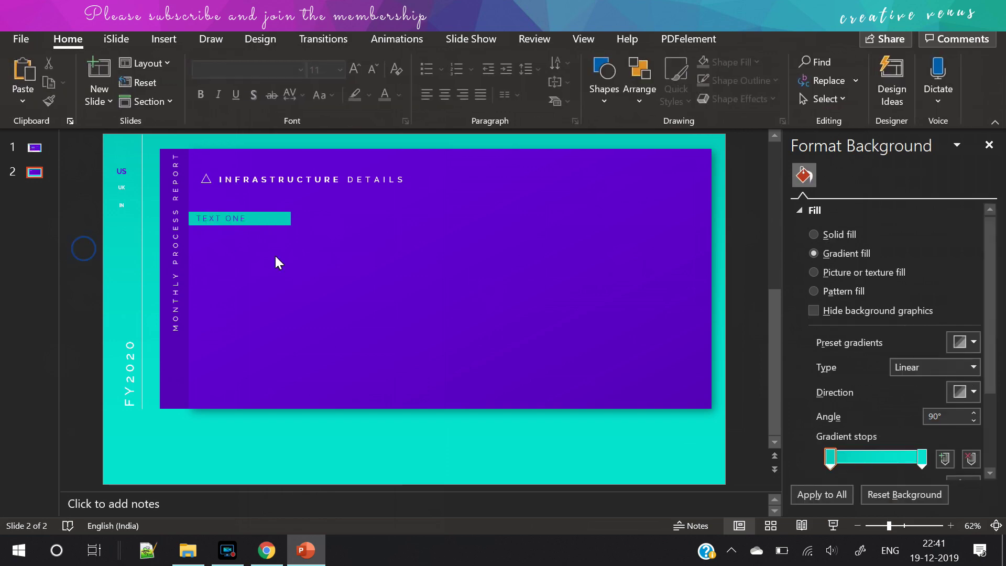
Step: Set the TEXT ONE box's shadow to a recent colour
{"action": "left_click", "coordinate": [272, 224]}
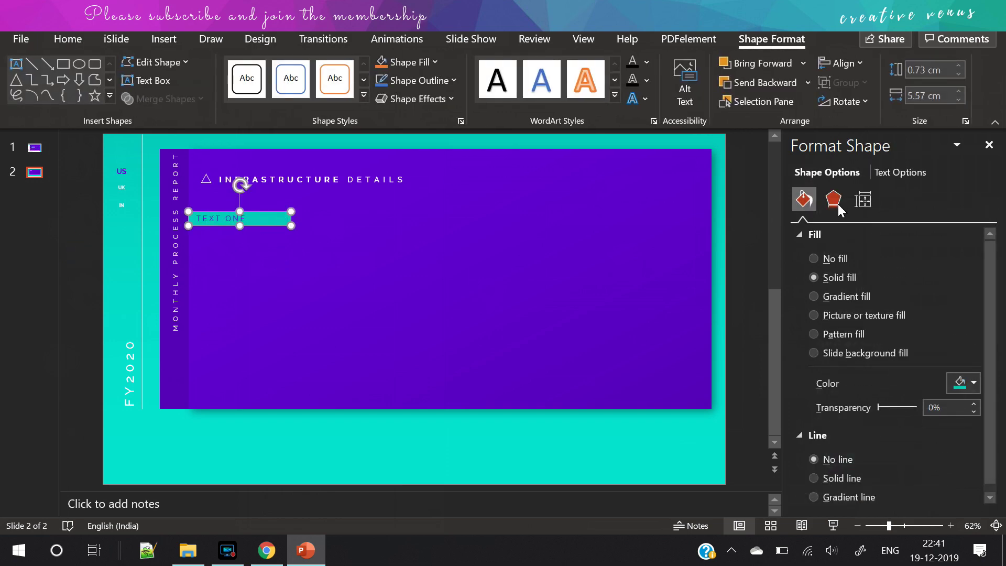
{"action": "left_click", "coordinate": [833, 199]}
{"action": "left_click", "coordinate": [972, 284]}
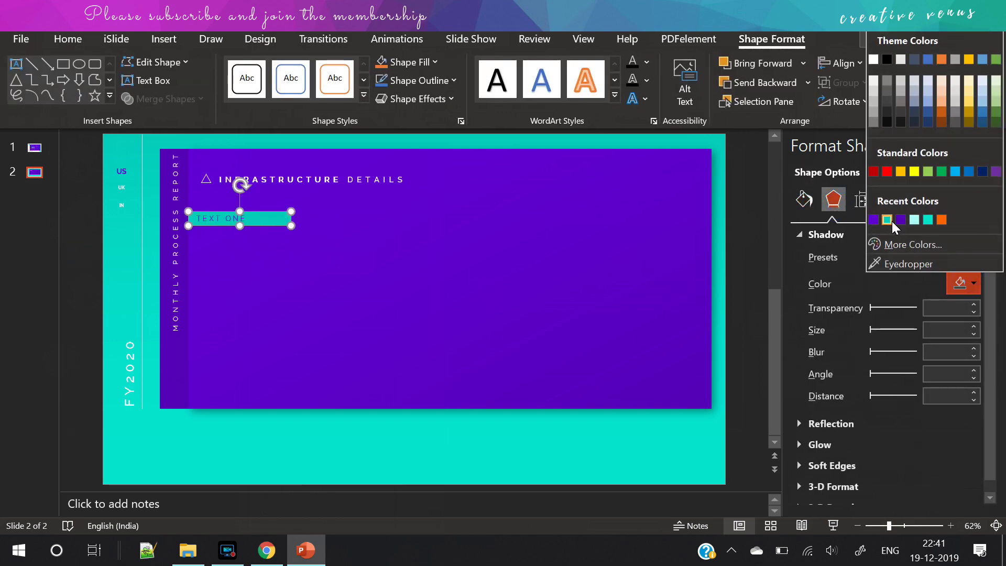
{"action": "left_click", "coordinate": [928, 219]}
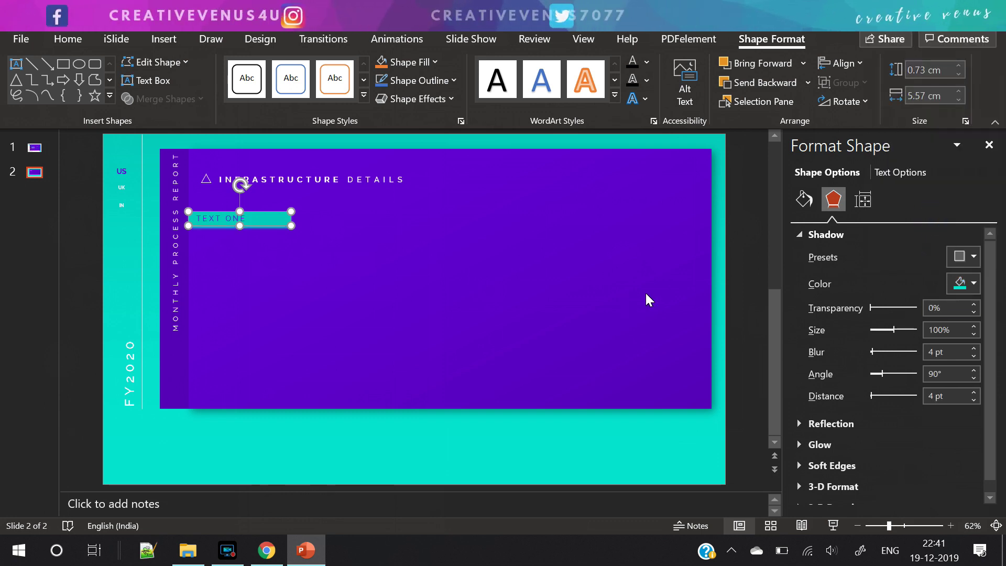
{"action": "left_click", "coordinate": [80, 258]}
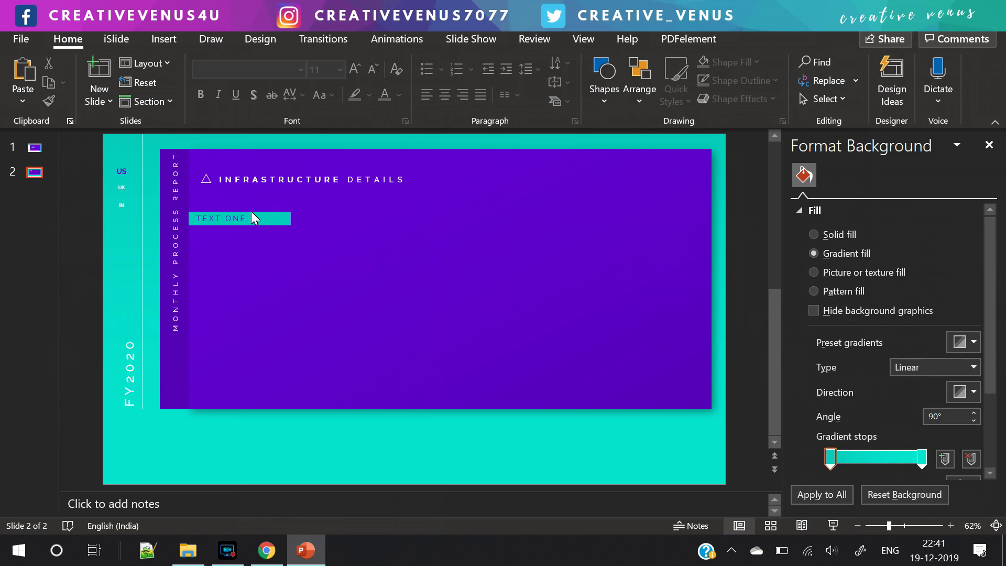
Step: Add a text box below the TEXT ONE bar reading 450 --> 750
{"action": "left_click", "coordinate": [160, 39]}
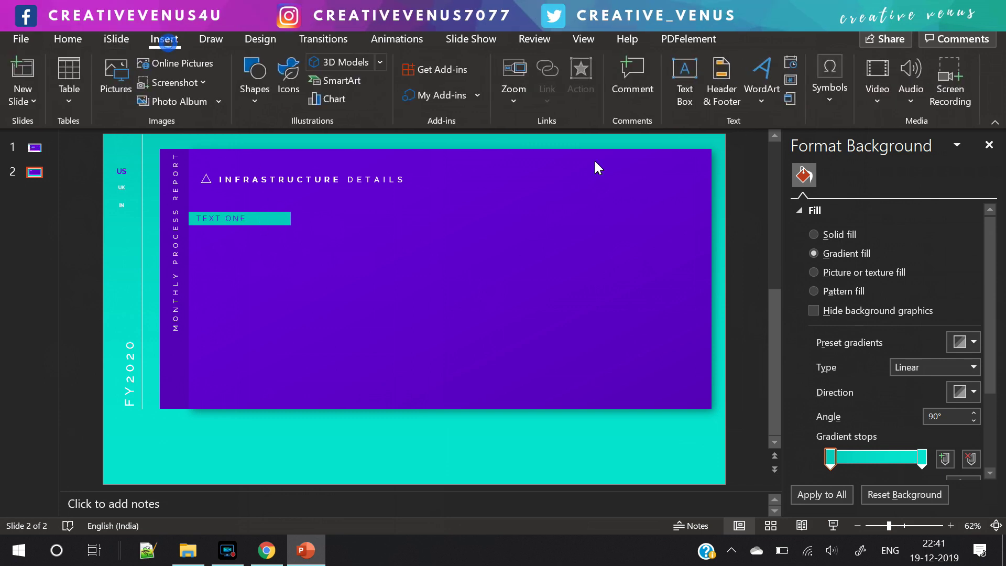
{"action": "left_click", "coordinate": [684, 78]}
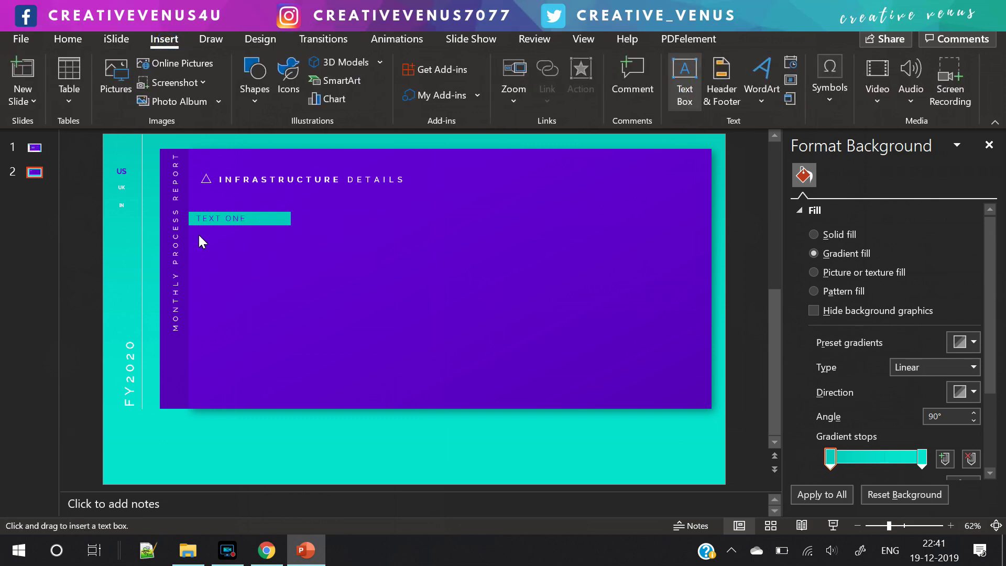
{"action": "left_click_drag", "start_coordinate": [201, 234], "coordinate": [372, 266]}
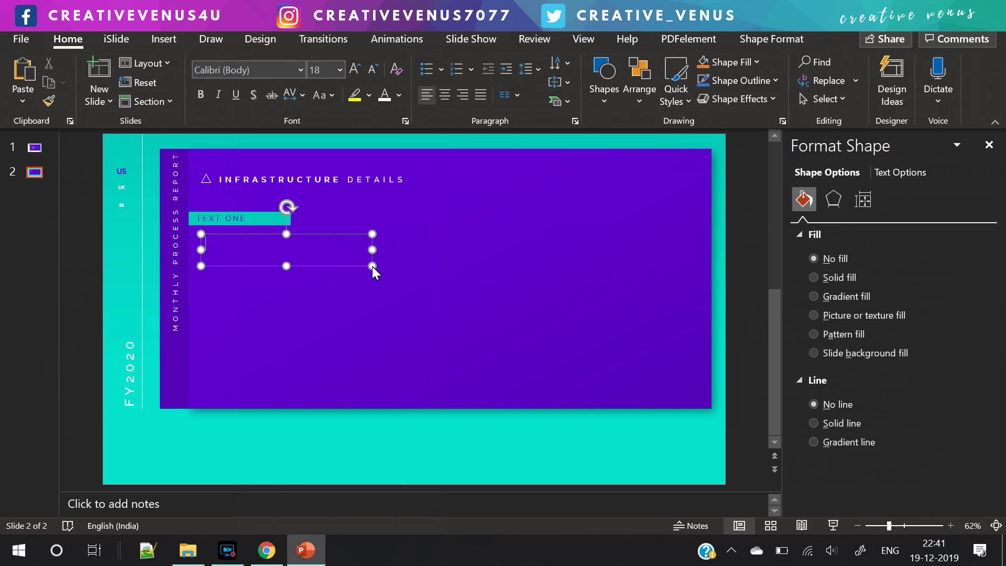
{"action": "type", "text": "450"}
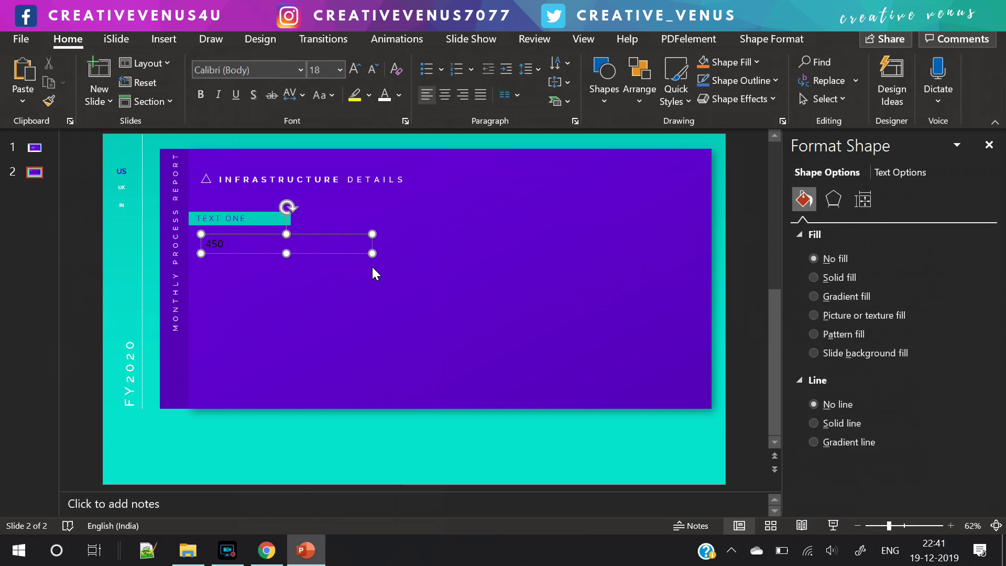
{"action": "type", "text": " - > 750"}
Step: Make the 450 --> 750 text white in the Raleway font
{"action": "key", "text": "ctrl+a"}
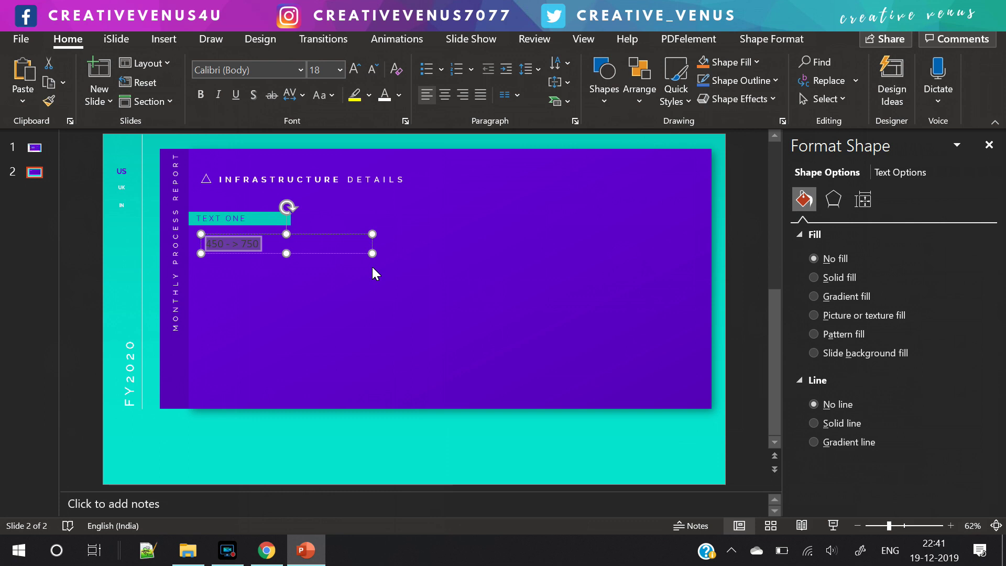
{"action": "left_click", "coordinate": [385, 95]}
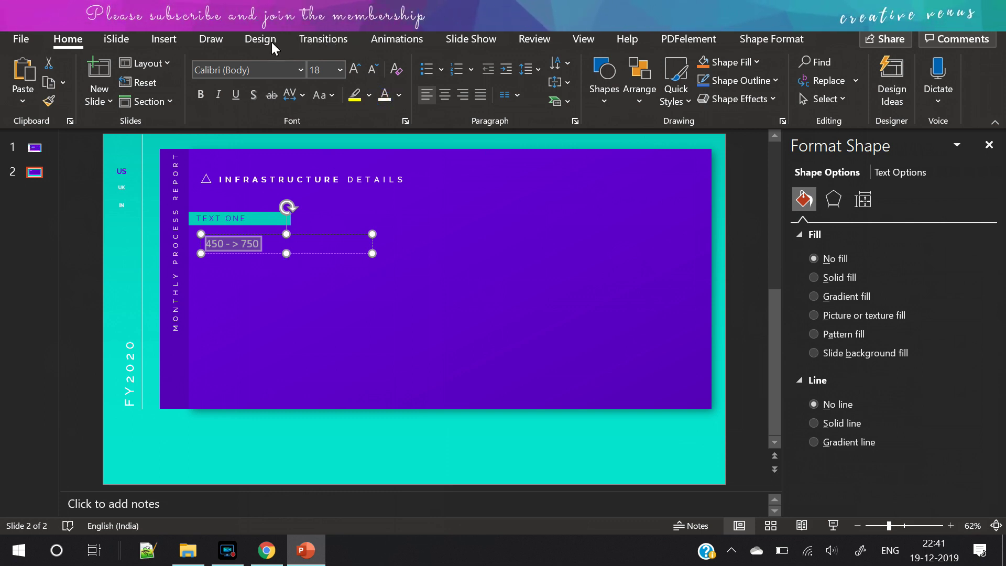
{"action": "left_click", "coordinate": [256, 70]}
{"action": "type", "text": "Raleway"}
{"action": "key", "text": "Return"}
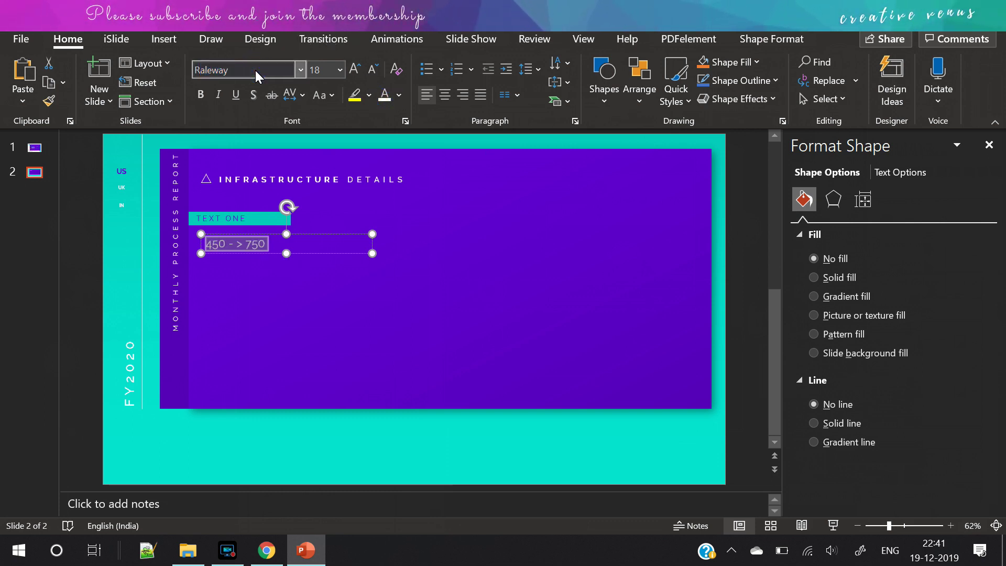
Step: Restore the typed --> arrow by undoing the AutoCorrect replacement
{"action": "left_click", "coordinate": [332, 231]}
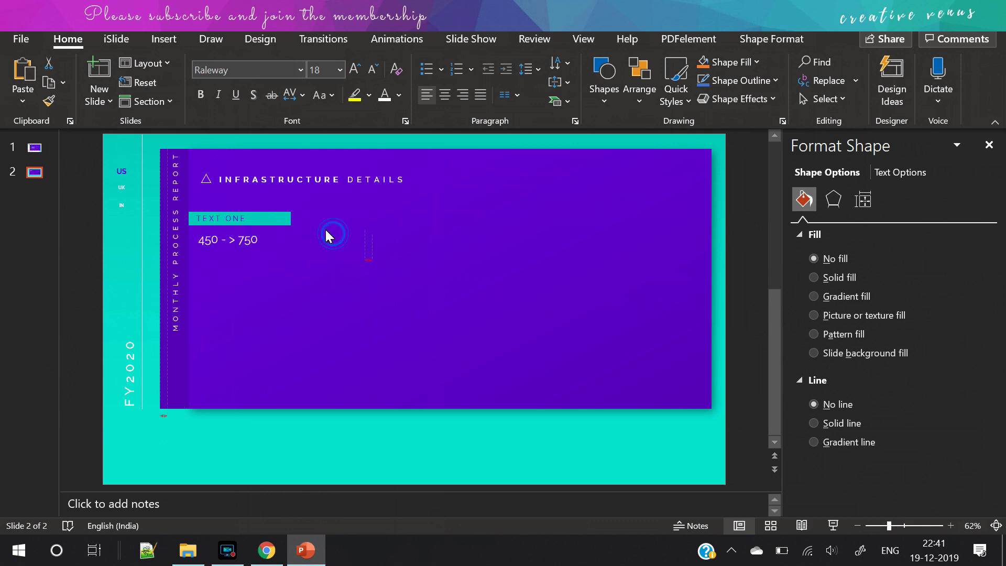
{"action": "left_click", "coordinate": [325, 229]}
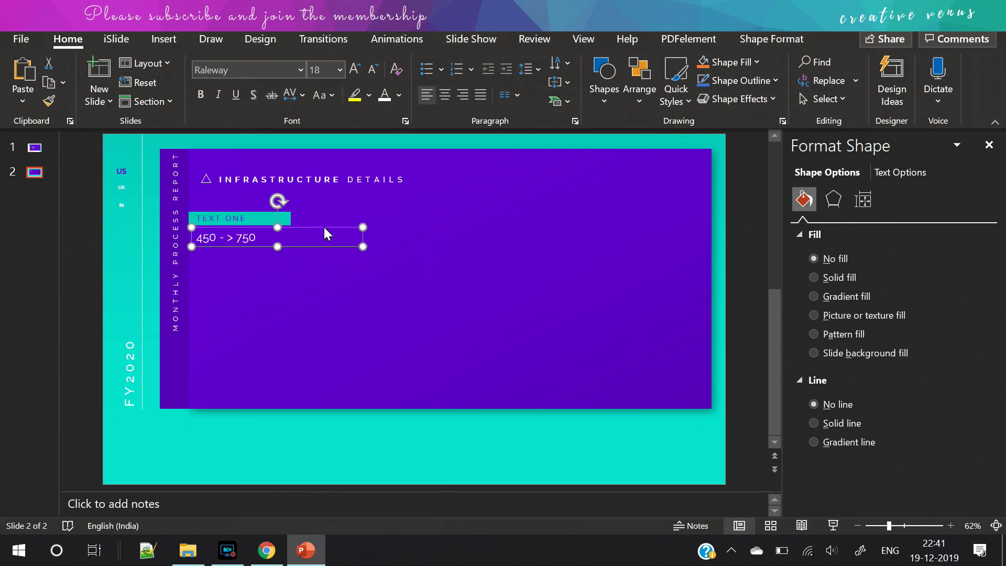
{"action": "left_click", "coordinate": [225, 240]}
{"action": "key", "text": "BackSpace"}
{"action": "type", "text": "->"}
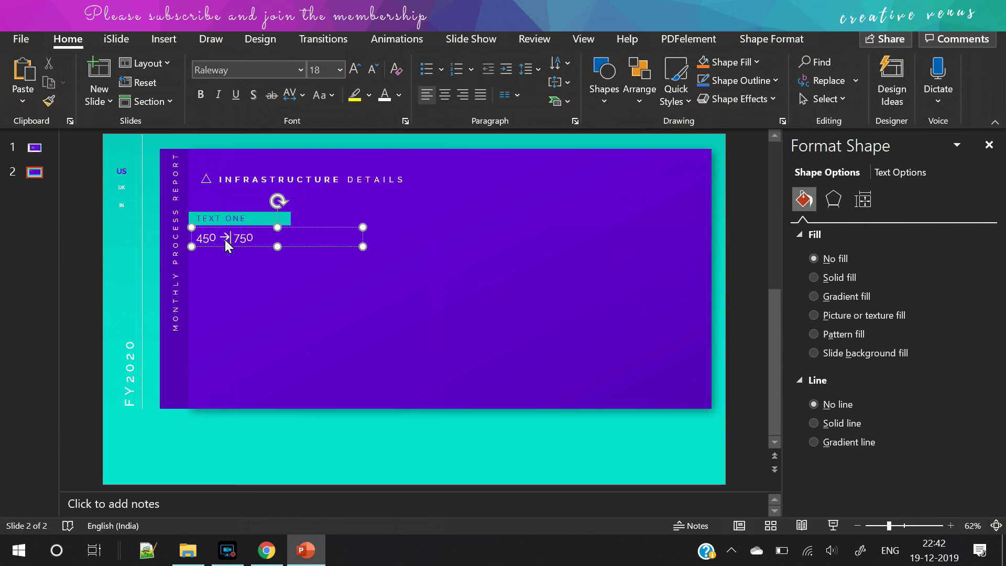
{"action": "key", "text": "ctrl+z"}
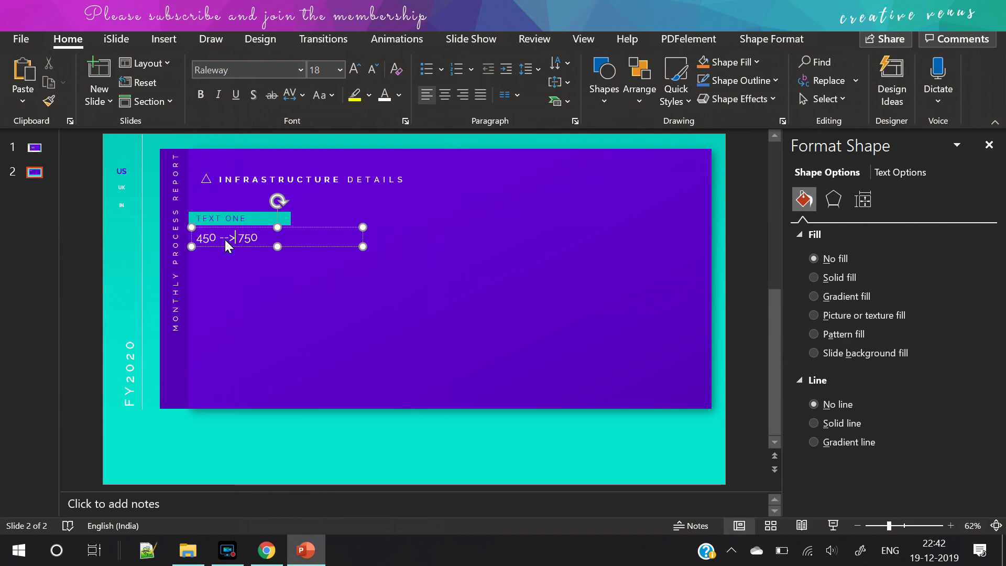
{"action": "left_click", "coordinate": [73, 273]}
{"action": "left_click", "coordinate": [169, 39]}
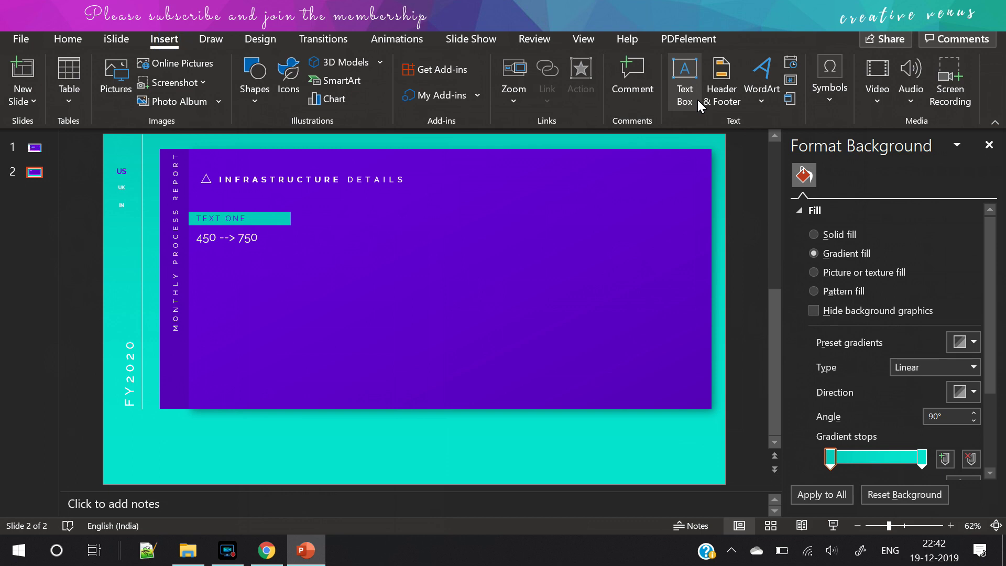
Step: Add a Raleway Lorem ipsum paragraph in a text box under 450 --> 750
{"action": "left_click", "coordinate": [696, 102]}
{"action": "left_click_drag", "start_coordinate": [201, 255], "coordinate": [336, 274]}
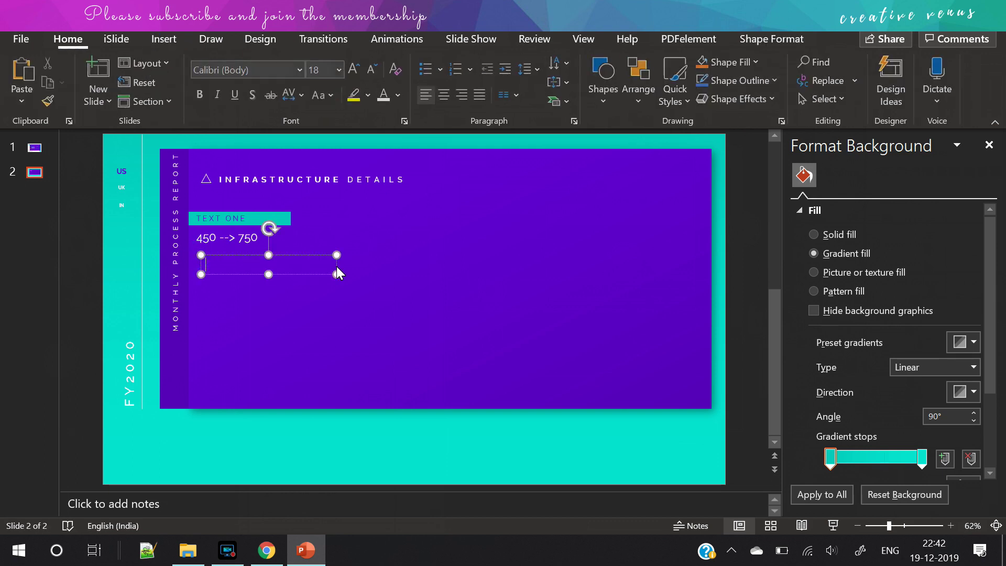
{"action": "type", "text": "=LOREM(1"}
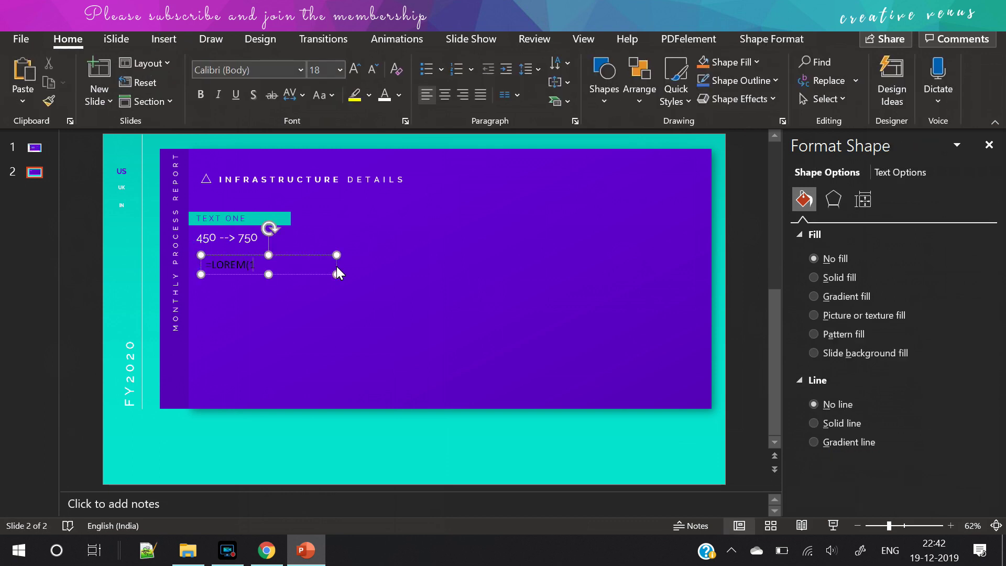
{"action": "type", "text": ")"}
{"action": "key", "text": "Return"}
{"action": "key", "text": "ctrl+a"}
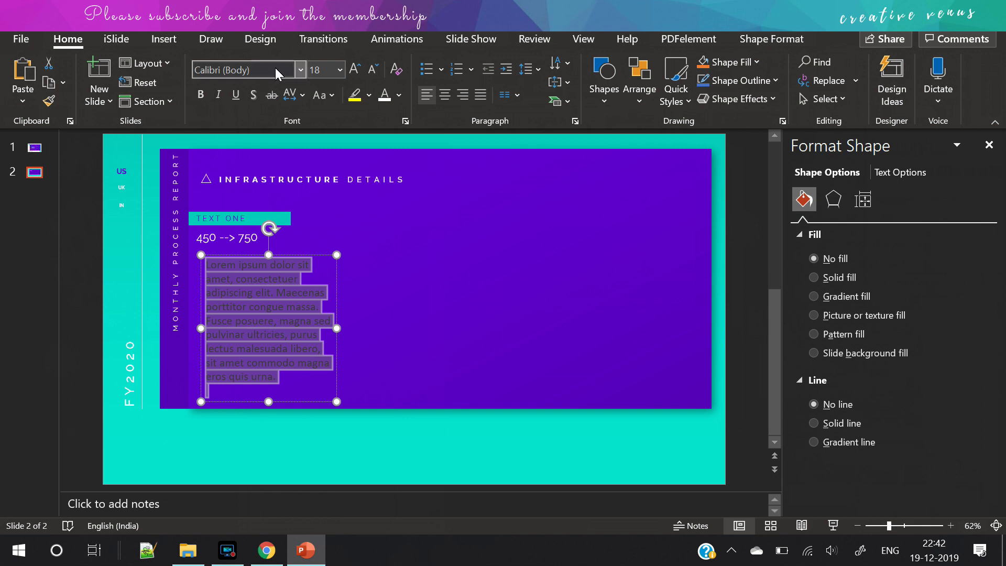
{"action": "left_click", "coordinate": [273, 67]}
{"action": "type", "text": "Raleway"}
{"action": "key", "text": "Return"}
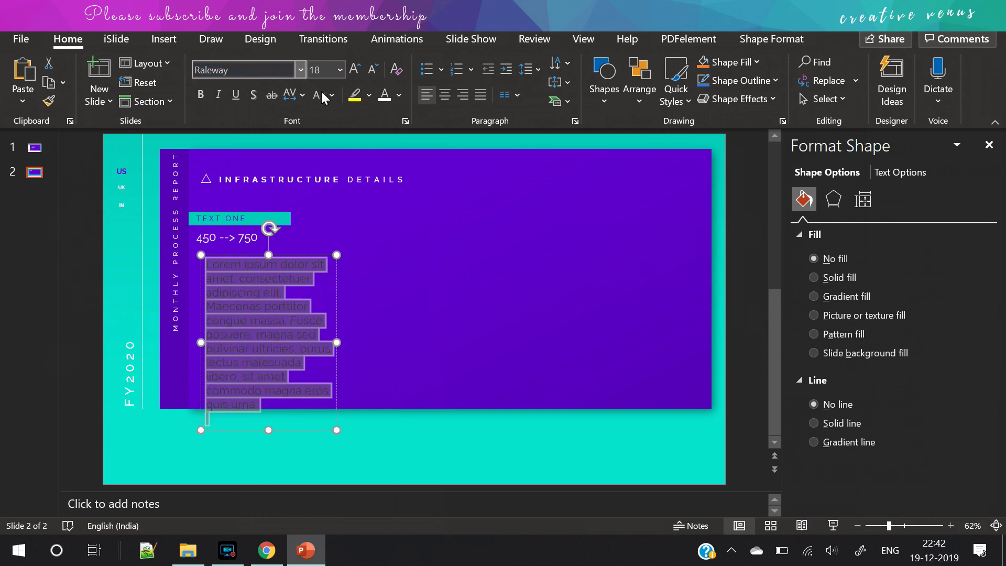
Step: Shrink the paragraph to 8 pt, justify it and widen its box
{"action": "left_click", "coordinate": [373, 69]}
{"action": "left_click", "coordinate": [373, 69]}
{"action": "left_click", "coordinate": [373, 69]}
{"action": "left_click", "coordinate": [373, 68]}
{"action": "left_click", "coordinate": [373, 69]}
{"action": "left_click", "coordinate": [373, 68]}
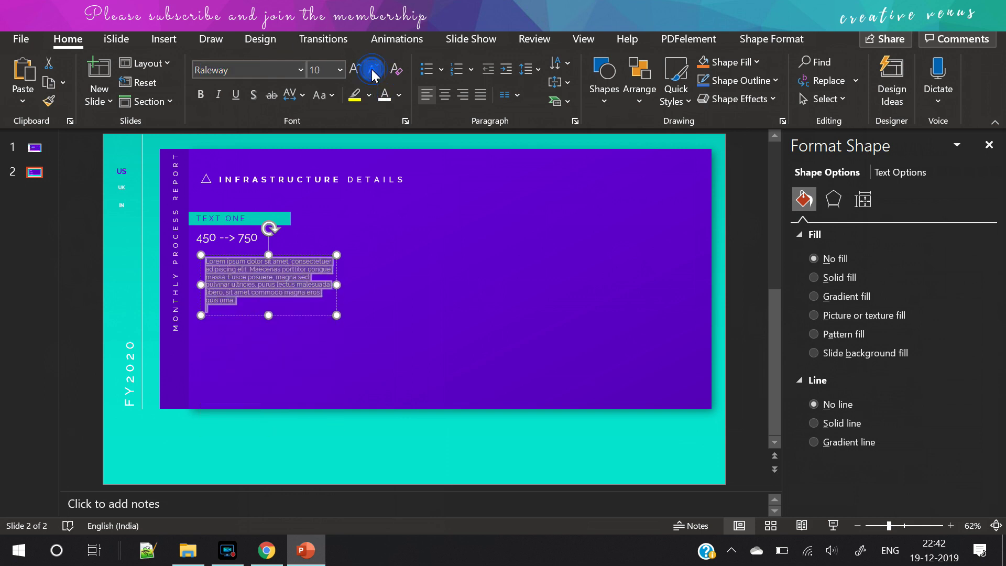
{"action": "left_click", "coordinate": [373, 68]}
{"action": "left_click", "coordinate": [373, 69]}
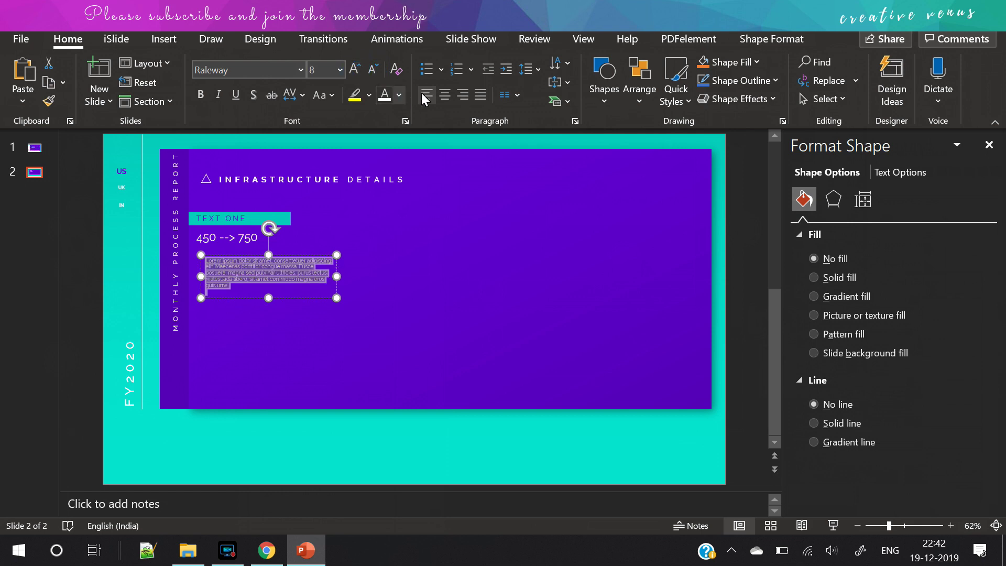
{"action": "left_click", "coordinate": [480, 95]}
{"action": "left_click_drag", "start_coordinate": [337, 276], "coordinate": [364, 281]}
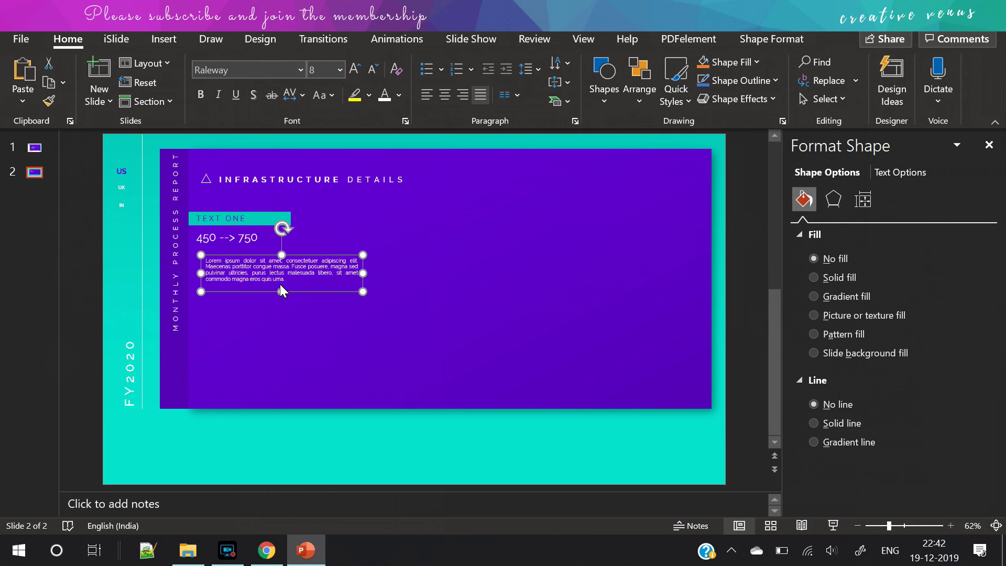
{"action": "left_click", "coordinate": [280, 286]}
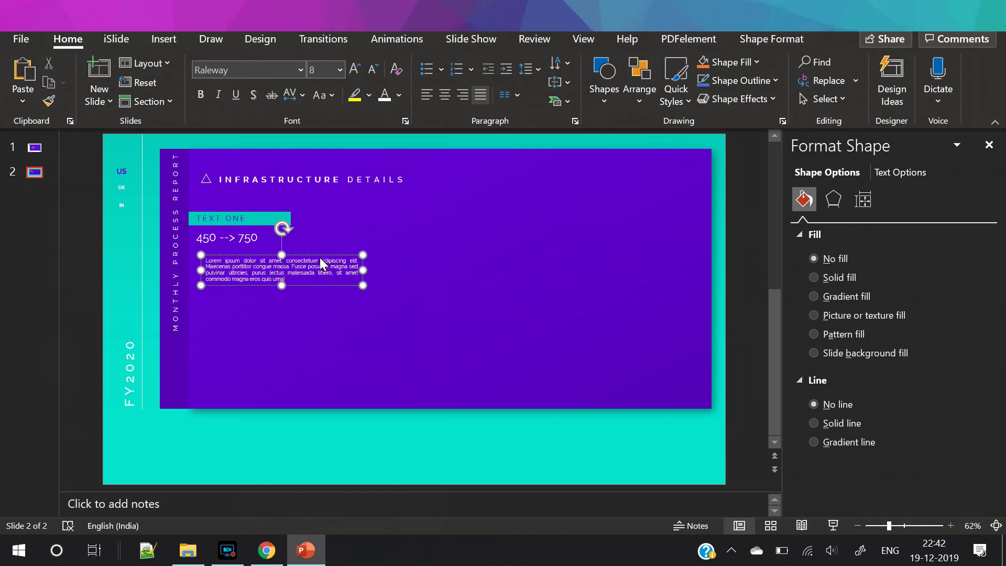
Step: Reposition the paragraph and align the 450 --> 750 line with it
{"action": "left_click_drag", "start_coordinate": [320, 258], "coordinate": [310, 252]}
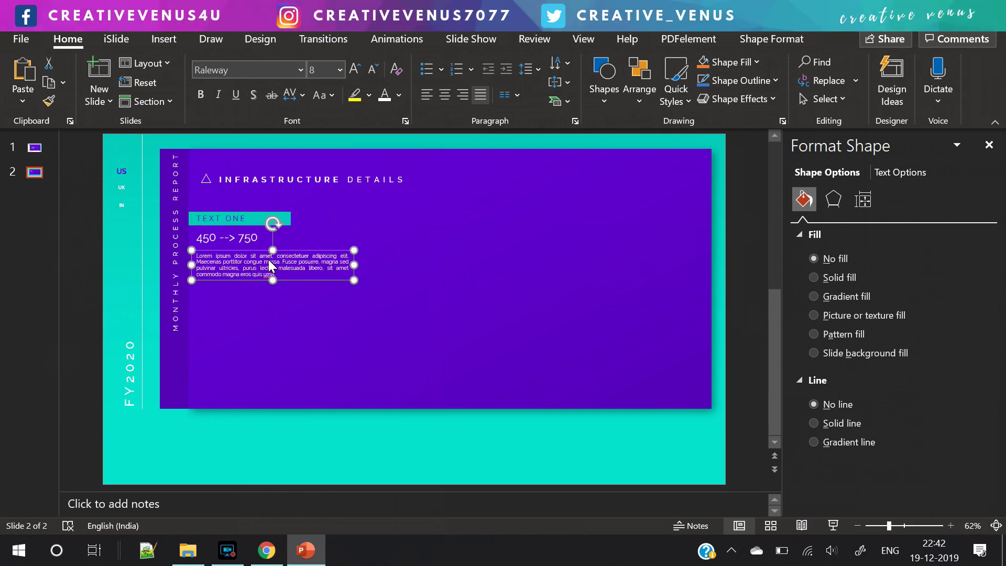
{"action": "left_click", "coordinate": [240, 244]}
{"action": "left_click_drag", "start_coordinate": [244, 246], "coordinate": [250, 245]}
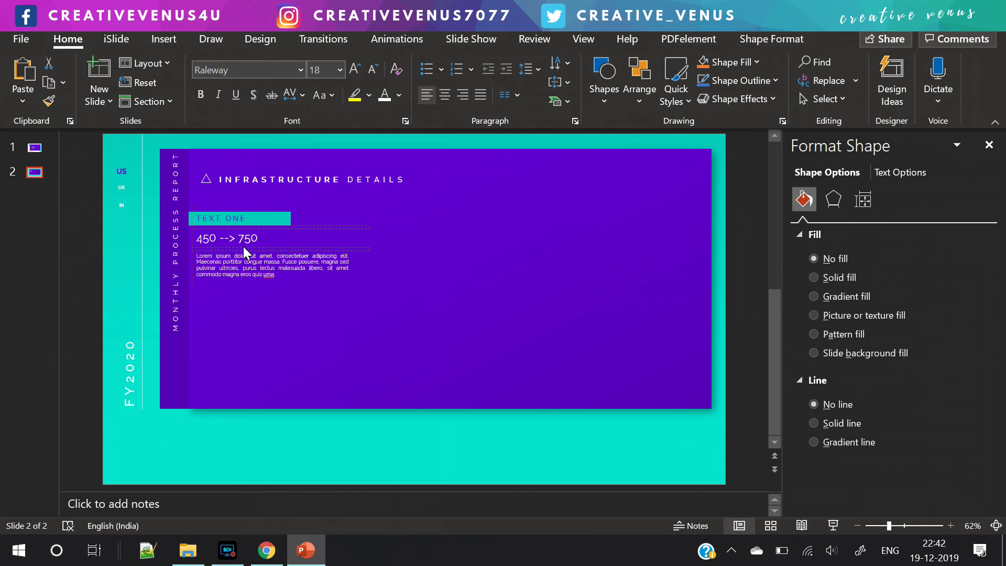
{"action": "left_click_drag", "start_coordinate": [243, 246], "coordinate": [243, 246]}
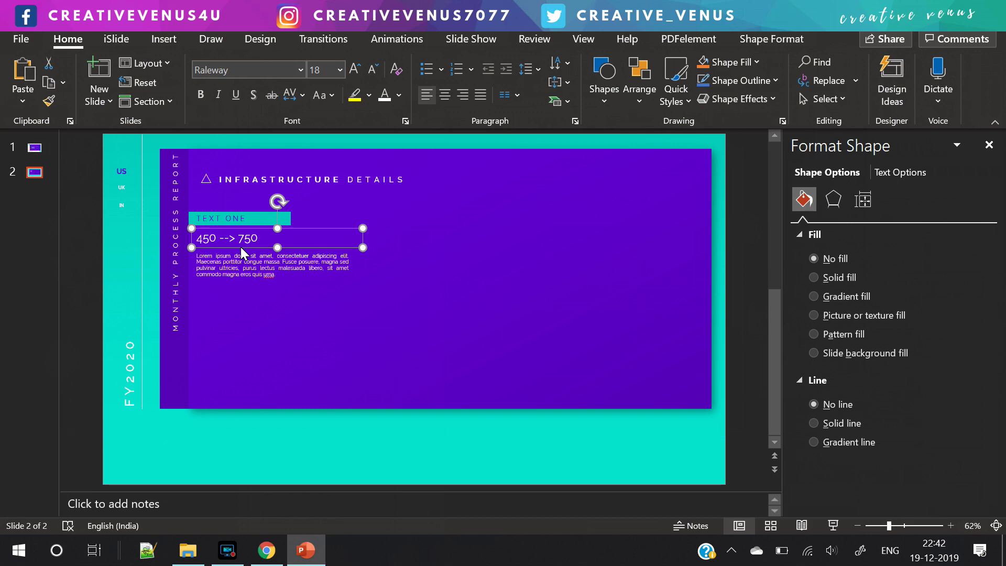
Step: Select the whole TEXT ONE block (banner, label, number, paragraph) and duplicate it
{"action": "left_click", "coordinate": [81, 254]}
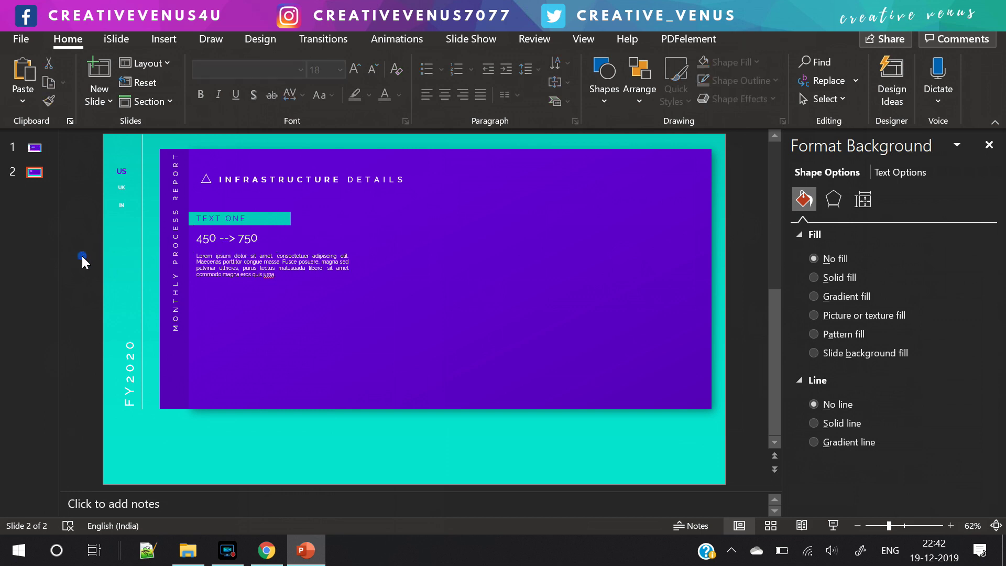
{"action": "left_click_drag", "start_coordinate": [67, 215], "coordinate": [455, 323]}
{"action": "left_click", "coordinate": [252, 218], "text": "shift"}
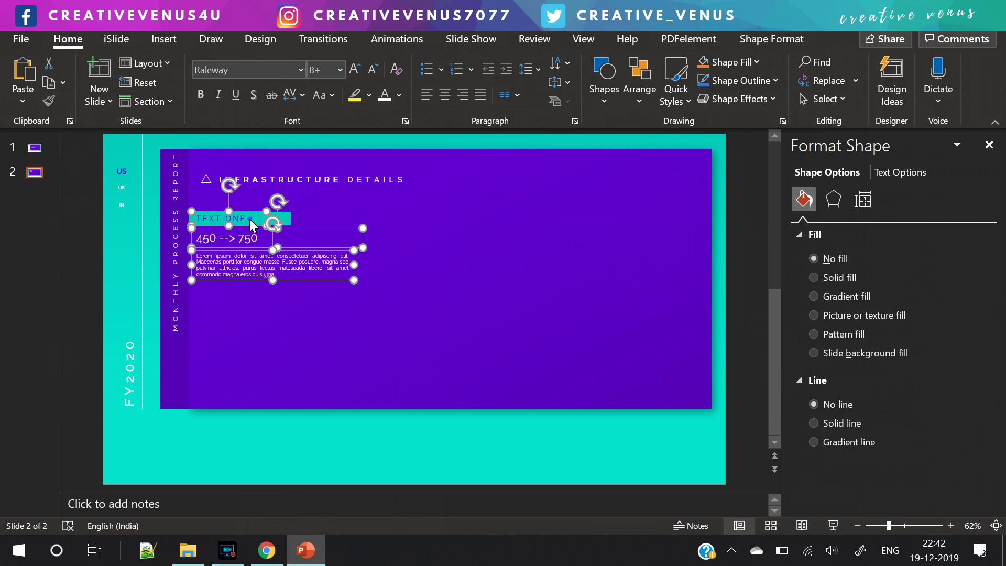
{"action": "left_click", "coordinate": [288, 216], "text": "shift"}
{"action": "key", "text": "ctrl+d"}
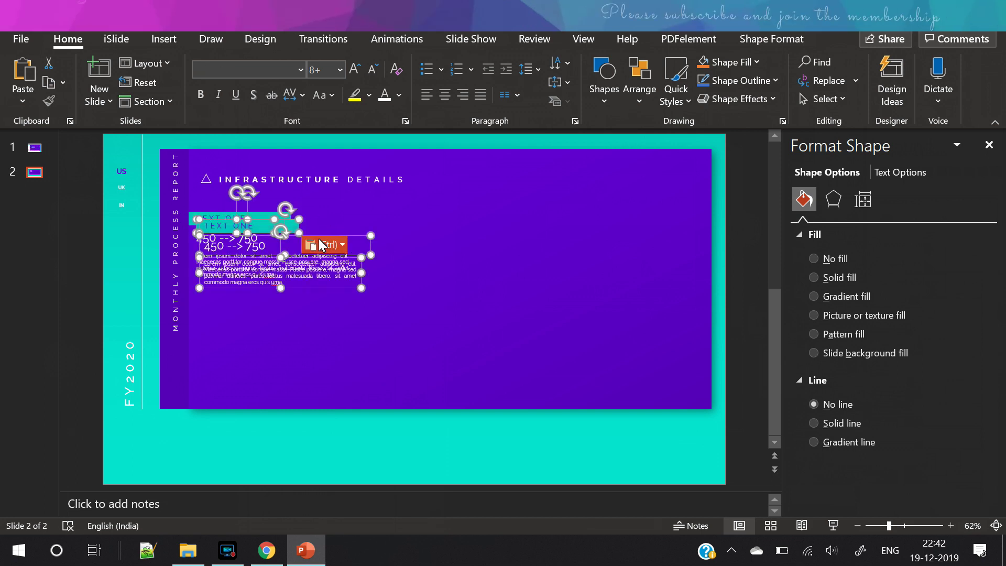
Step: Position the copied block just below the original
{"action": "left_click_drag", "start_coordinate": [346, 259], "coordinate": [346, 309]}
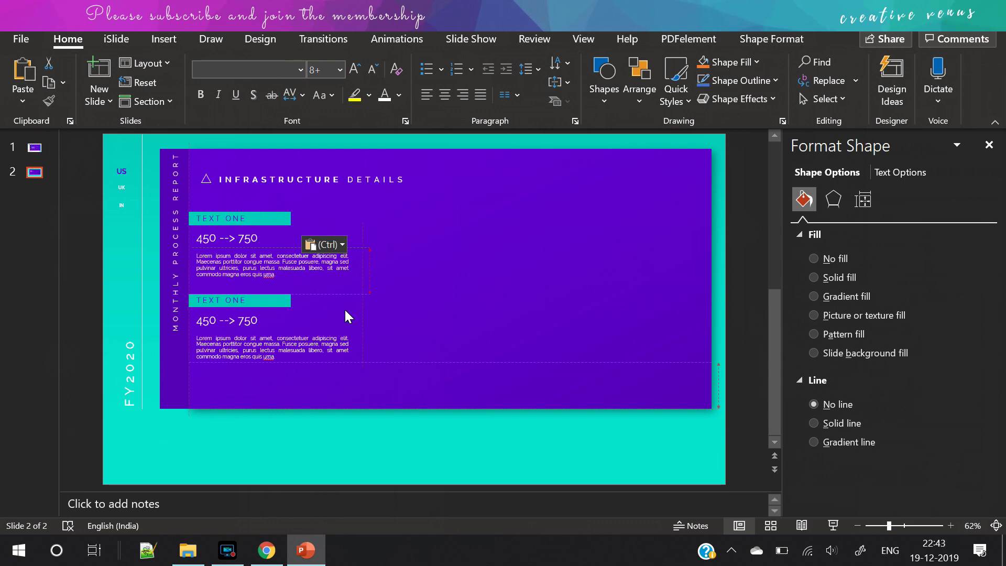
{"action": "left_click_drag", "start_coordinate": [345, 309], "coordinate": [344, 310]}
{"action": "key", "text": "Down"}
{"action": "key", "text": "Down"}
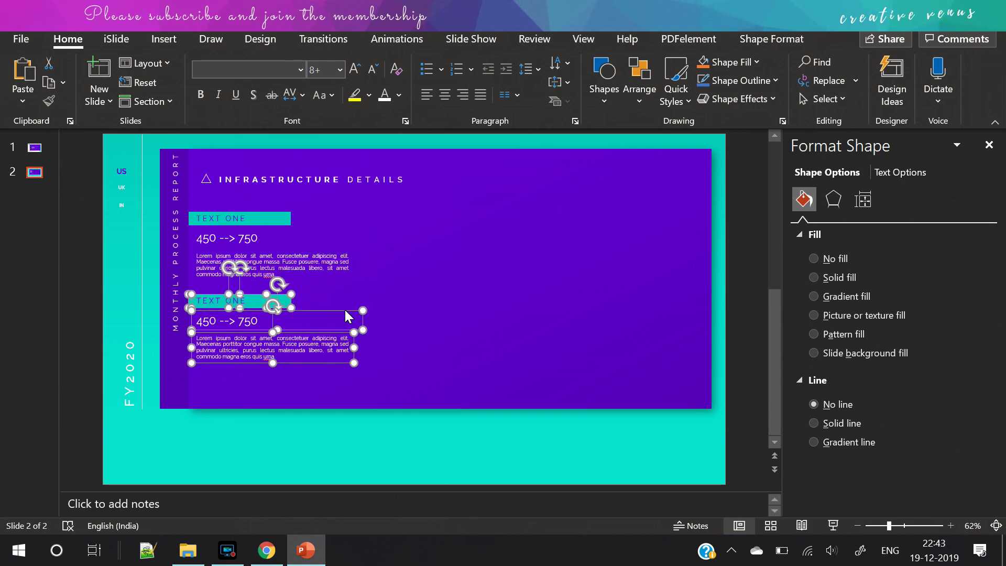
{"action": "left_click", "coordinate": [225, 306]}
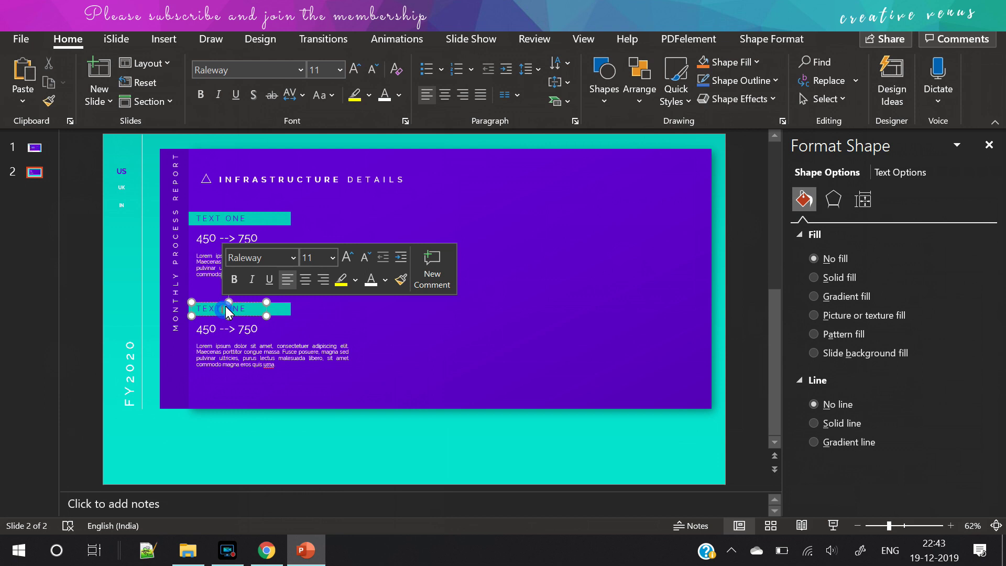
{"action": "key", "text": "ctrl+a"}
{"action": "key", "text": "Up"}
{"action": "key", "text": "Up"}
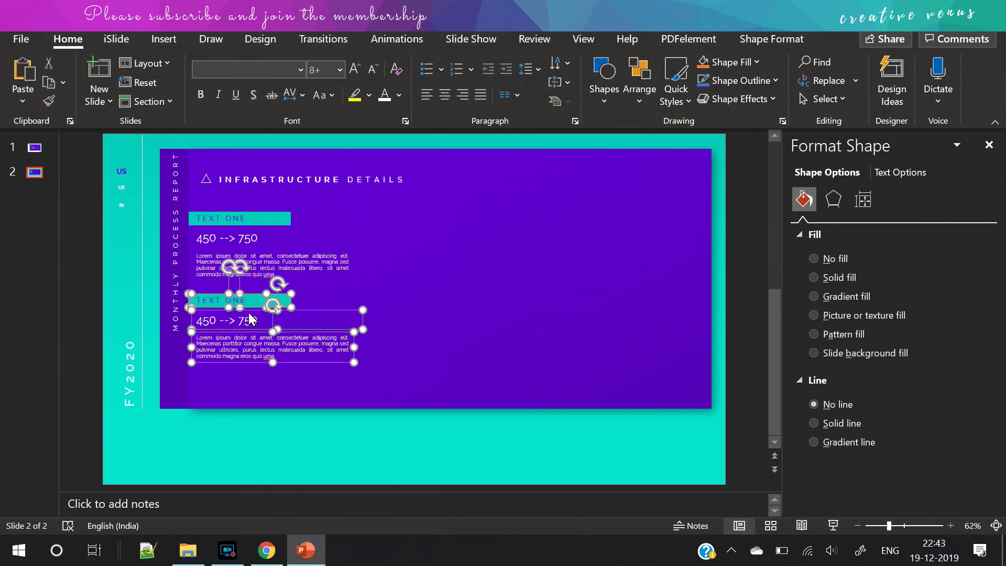
{"action": "key", "text": "Down"}
{"action": "key", "text": "Down"}
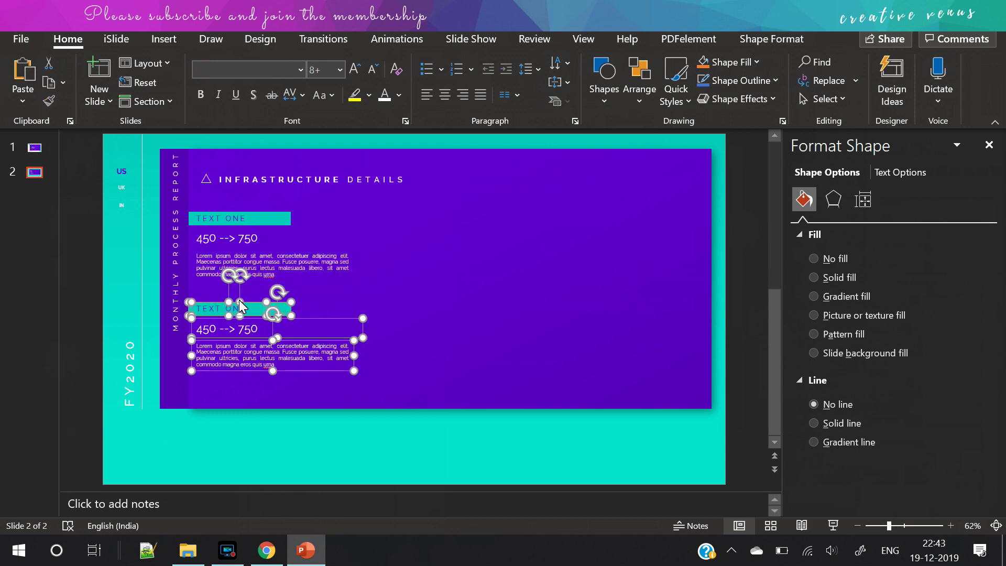
{"action": "left_click", "coordinate": [458, 296]}
Step: Relabel the copy TEXT TWO and change its numbers to 350 --> 950
{"action": "left_click", "coordinate": [240, 310]}
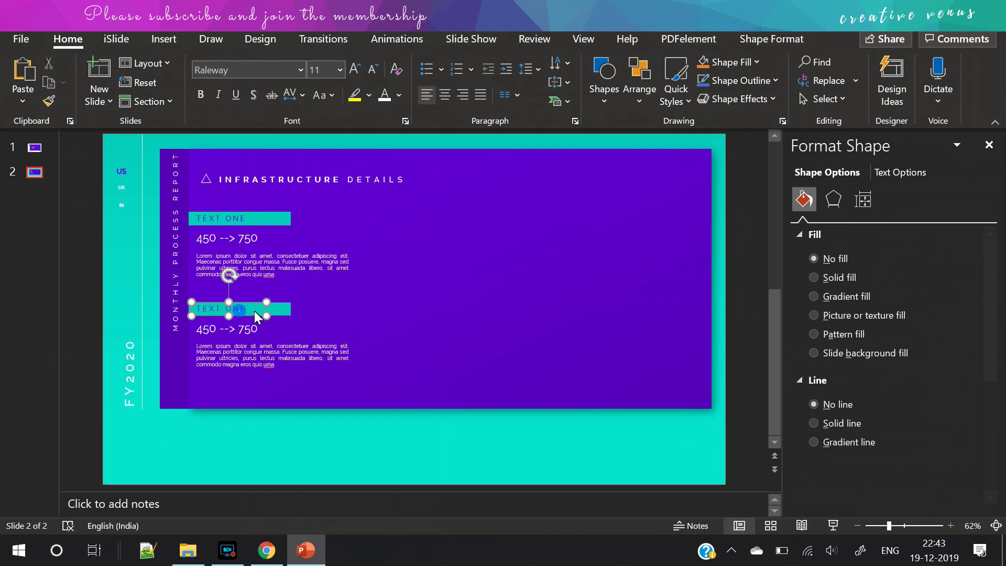
{"action": "key", "text": "Delete"}
{"action": "left_click", "coordinate": [204, 330]}
{"action": "key", "text": "BackSpace"}
{"action": "type", "text": "3"}
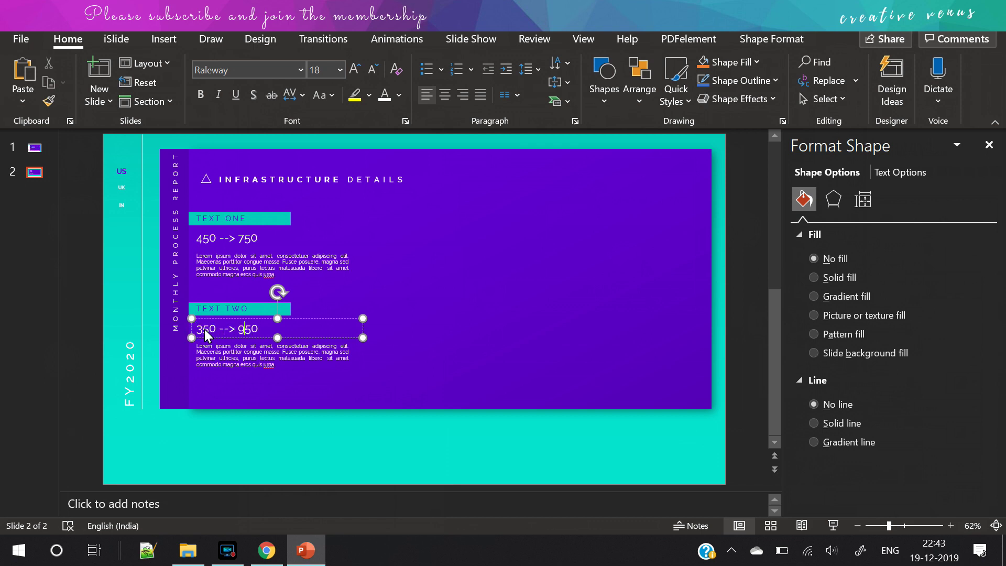
Step: Draw a vertical line to the right of the two text blocks
{"action": "left_click", "coordinate": [83, 355]}
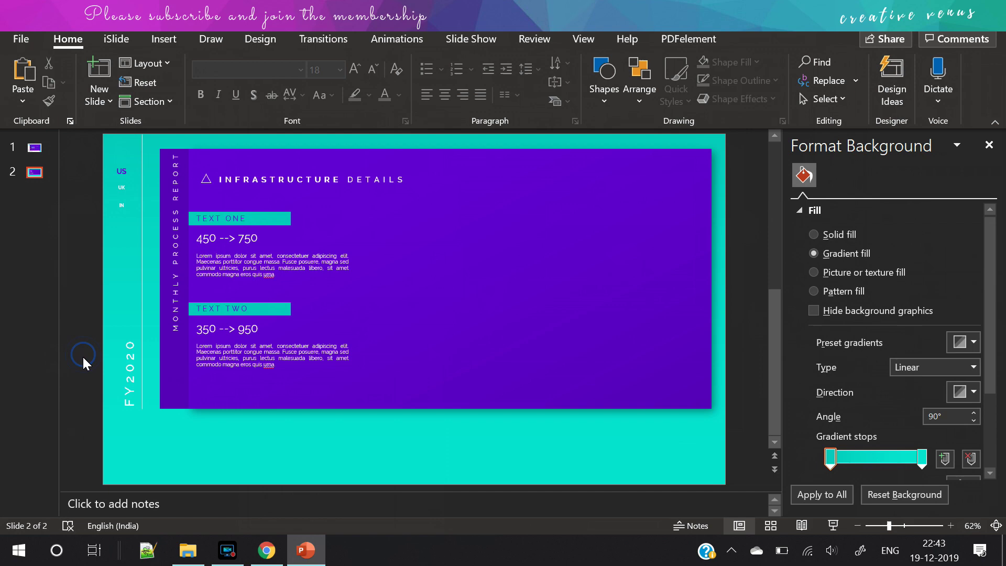
{"action": "left_click", "coordinate": [126, 357]}
{"action": "left_click", "coordinate": [318, 462]}
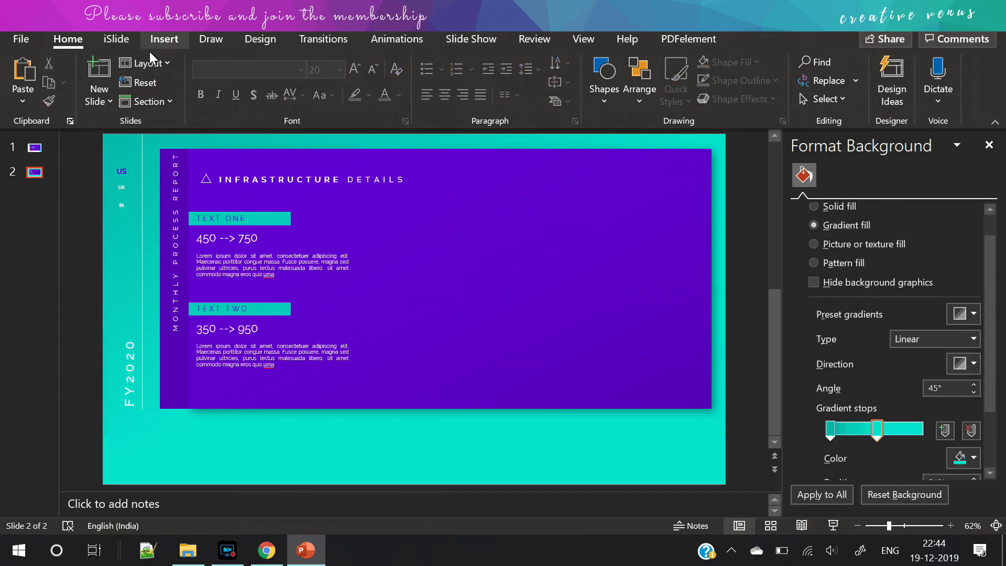
{"action": "left_click", "coordinate": [158, 43]}
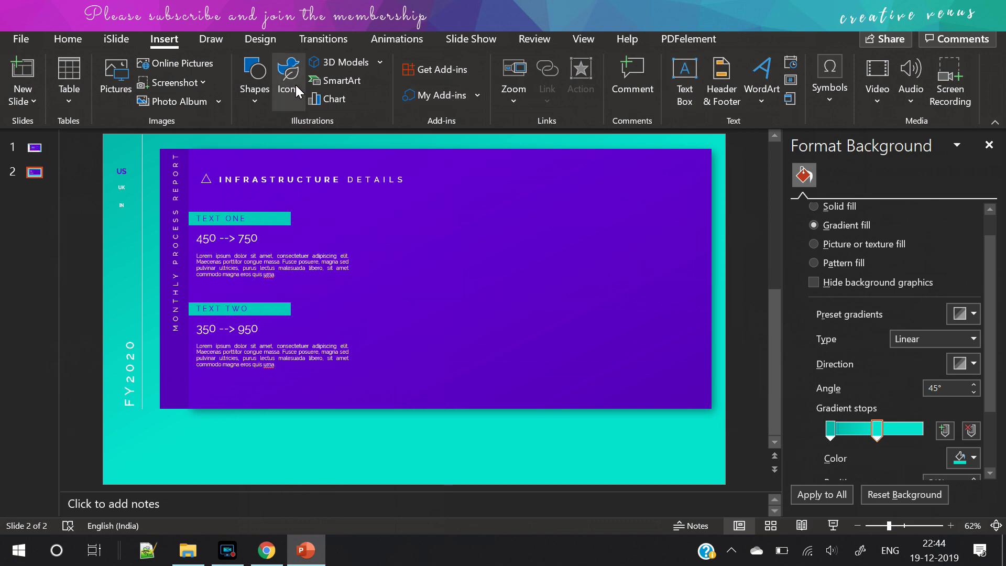
{"action": "left_click", "coordinate": [256, 99]}
{"action": "left_click", "coordinate": [269, 144]}
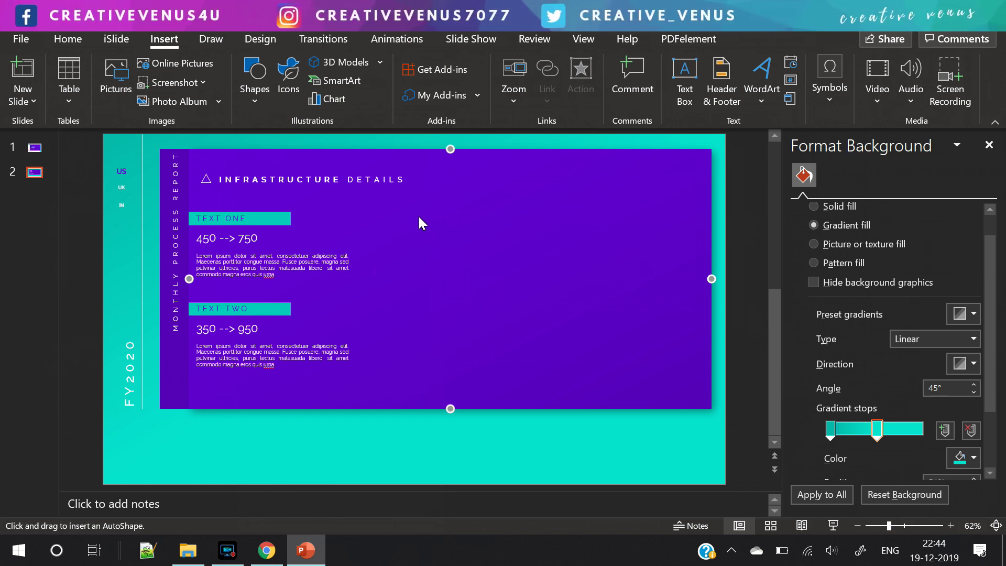
{"action": "left_click_drag", "start_coordinate": [418, 214], "coordinate": [416, 359]}
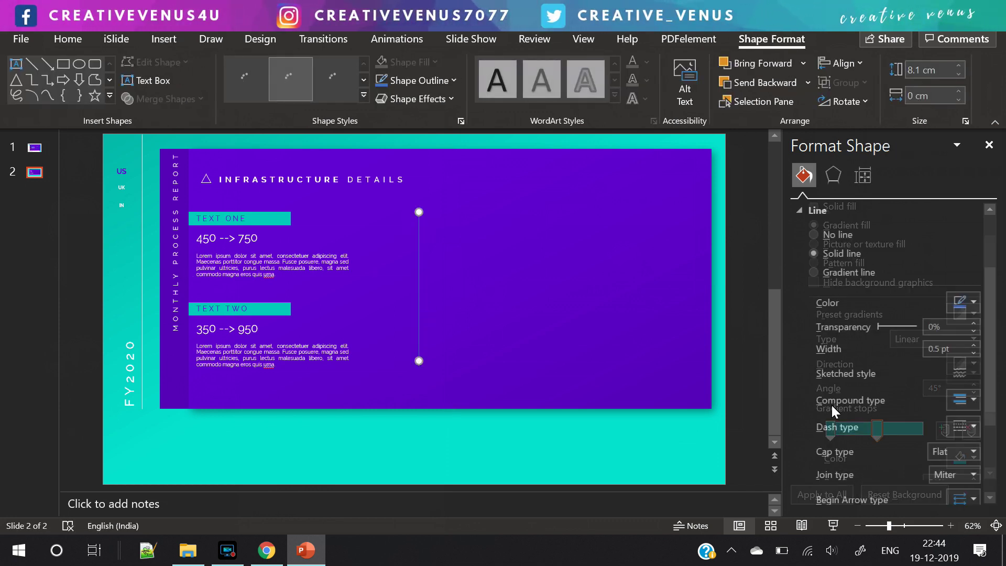
Step: Make the divider white at 57% transparency and shift it slightly down
{"action": "left_click", "coordinate": [963, 303]}
{"action": "left_click", "coordinate": [874, 80]}
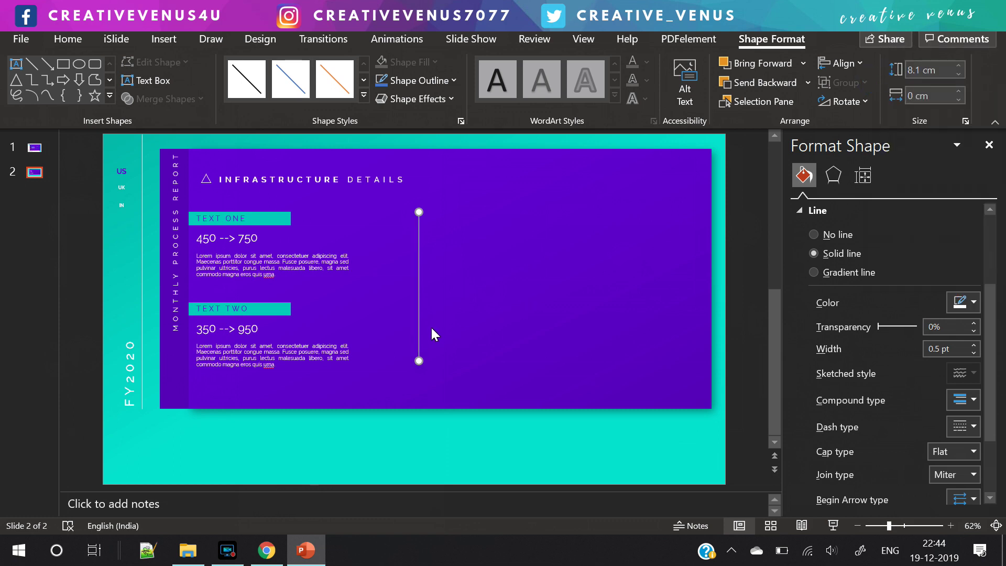
{"action": "left_click_drag", "start_coordinate": [879, 326], "coordinate": [901, 325]}
{"action": "left_click", "coordinate": [735, 308]}
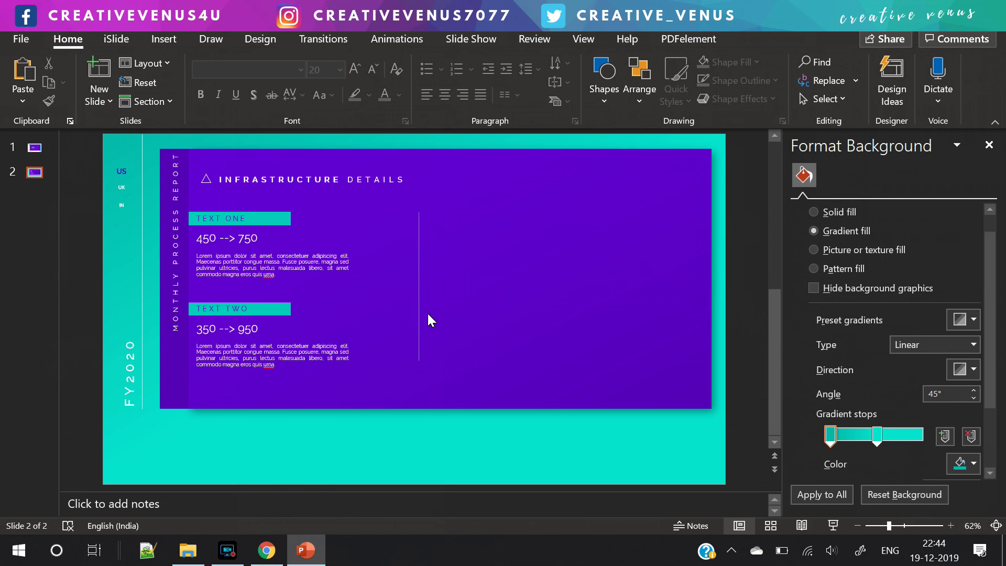
{"action": "left_click", "coordinate": [419, 313]}
{"action": "left_click_drag", "start_coordinate": [419, 314], "coordinate": [391, 326]}
{"action": "left_click", "coordinate": [741, 304]}
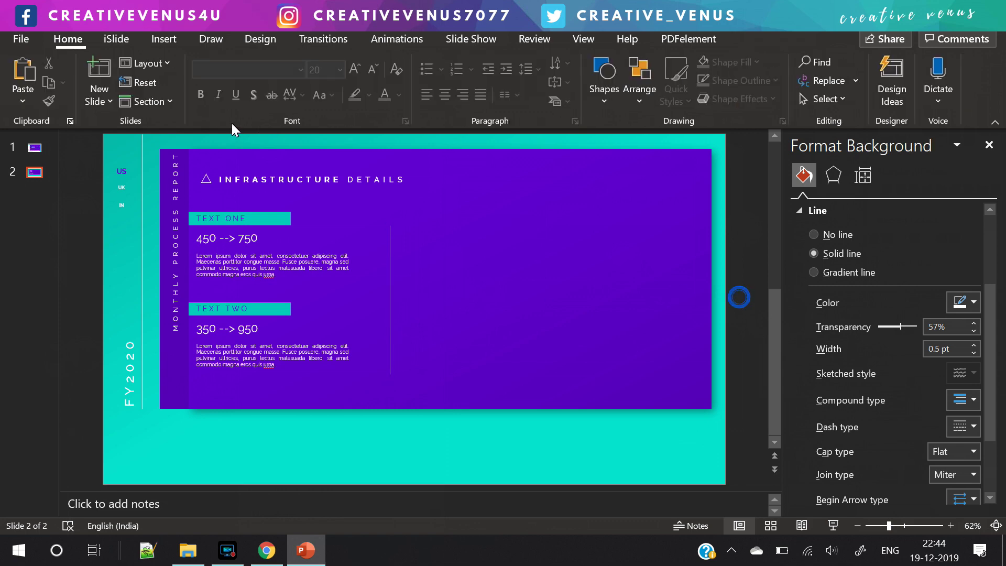
{"action": "left_click", "coordinate": [161, 39]}
Step: Add a 70% text box in Raleway to the right of the divider
{"action": "left_click", "coordinate": [685, 79]}
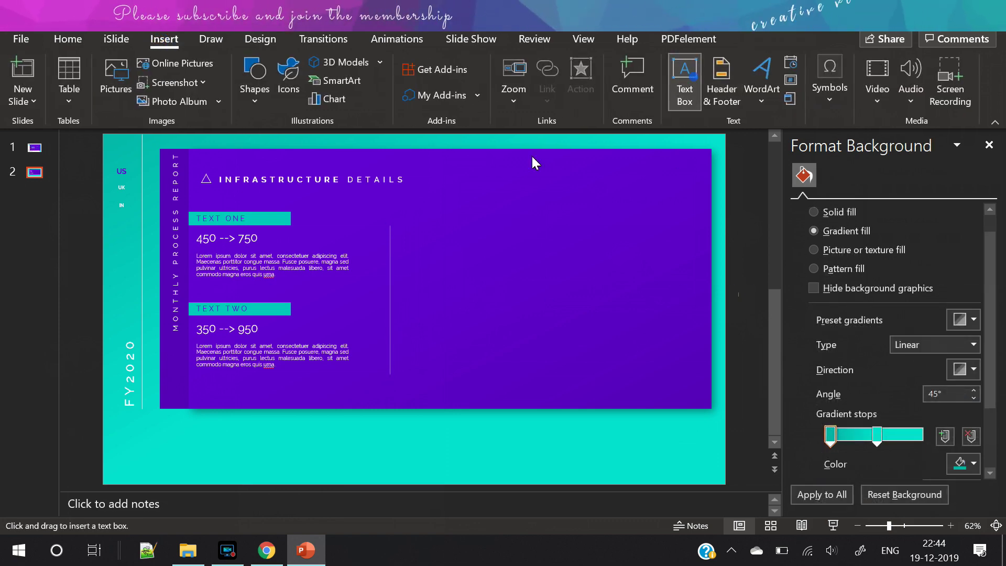
{"action": "left_click_drag", "start_coordinate": [419, 225], "coordinate": [528, 274]}
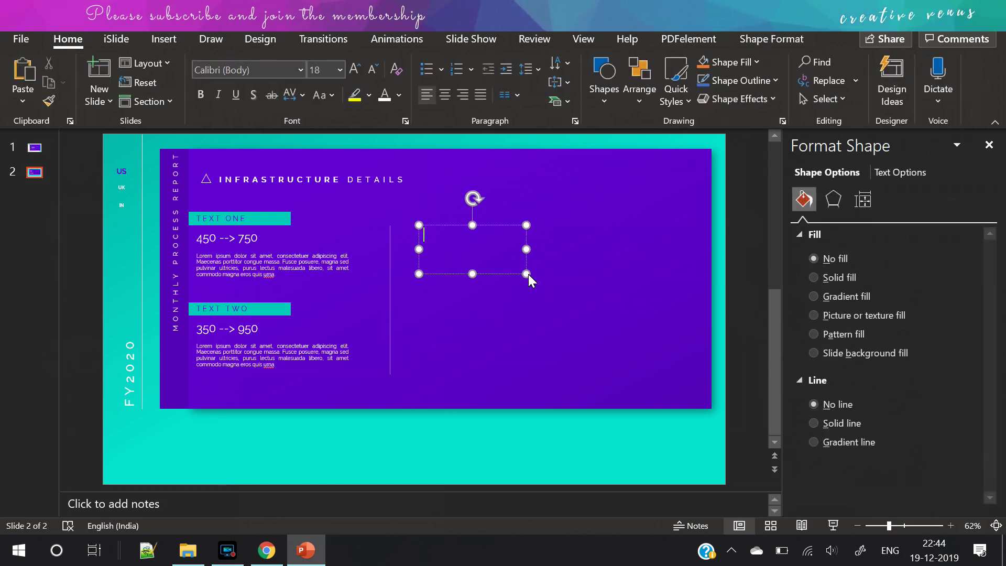
{"action": "type", "text": "70"}
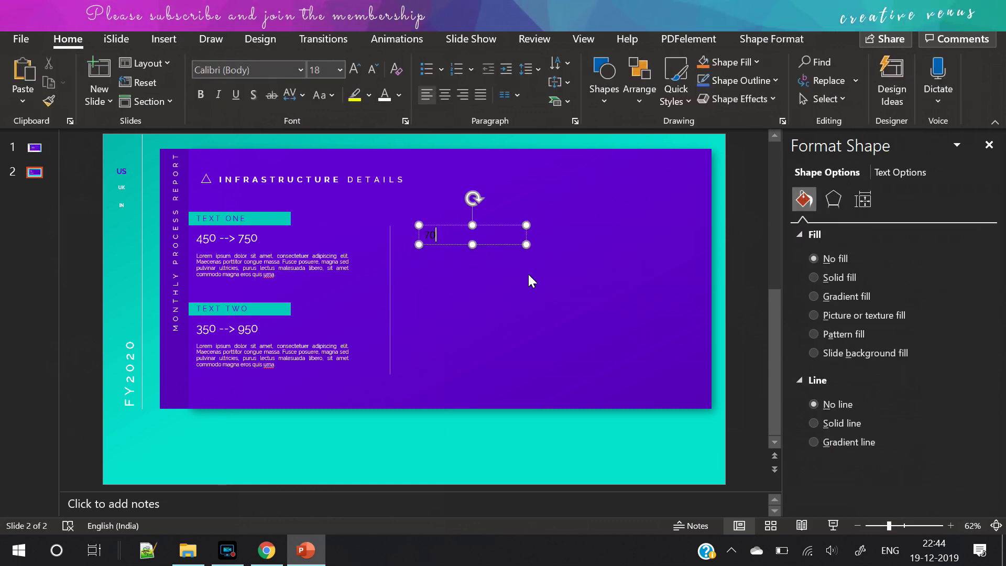
{"action": "type", "text": "%"}
{"action": "key", "text": "ctrl+a"}
{"action": "left_click", "coordinate": [274, 74]}
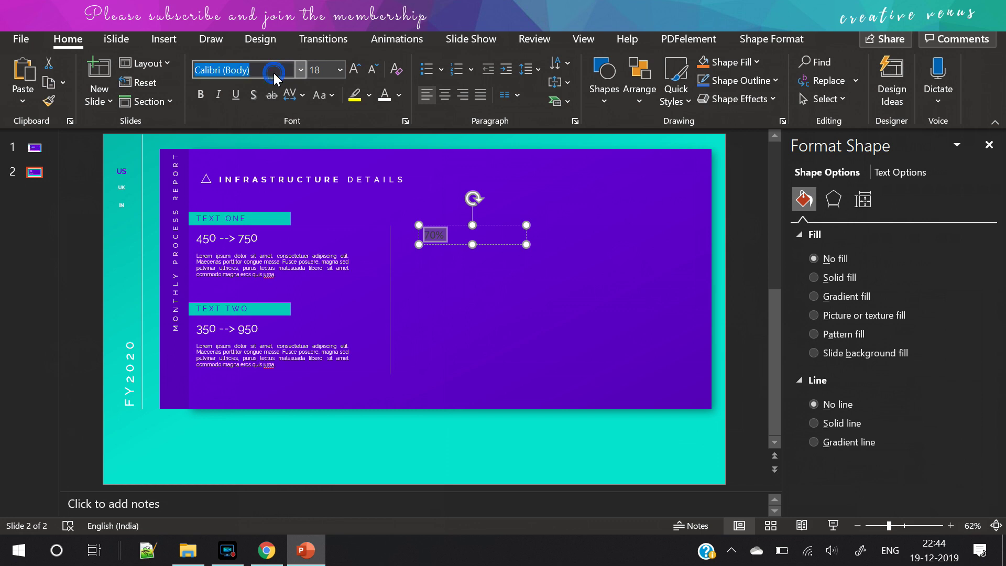
{"action": "type", "text": "Raleway"}
{"action": "key", "text": "Return"}
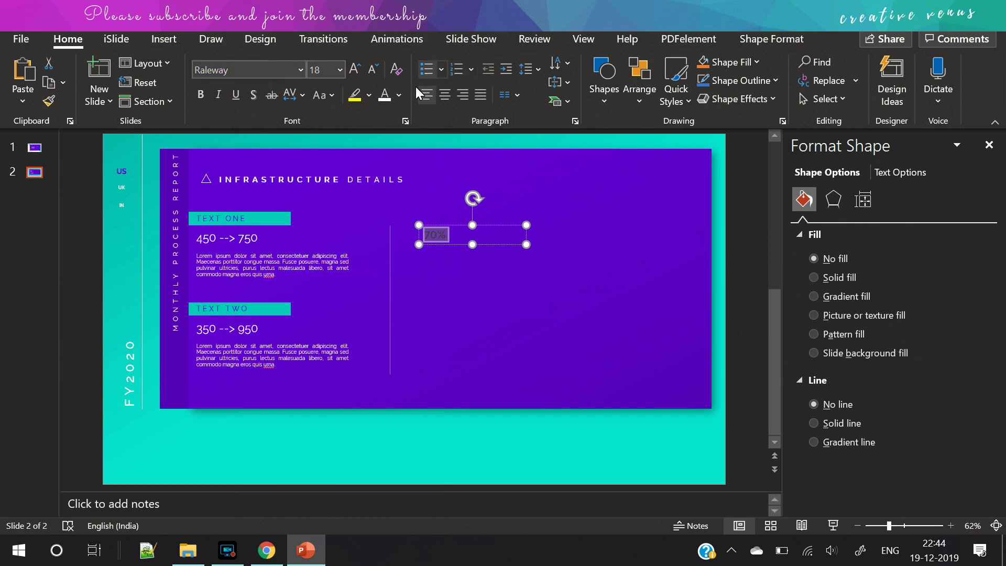
Step: Enlarge the 70 digits to 66 pt and shrink the % sign to 32 pt
{"action": "left_click", "coordinate": [355, 71]}
{"action": "left_click", "coordinate": [355, 71]}
{"action": "left_click", "coordinate": [355, 70]}
{"action": "left_click", "coordinate": [355, 71]}
{"action": "left_click", "coordinate": [355, 71]}
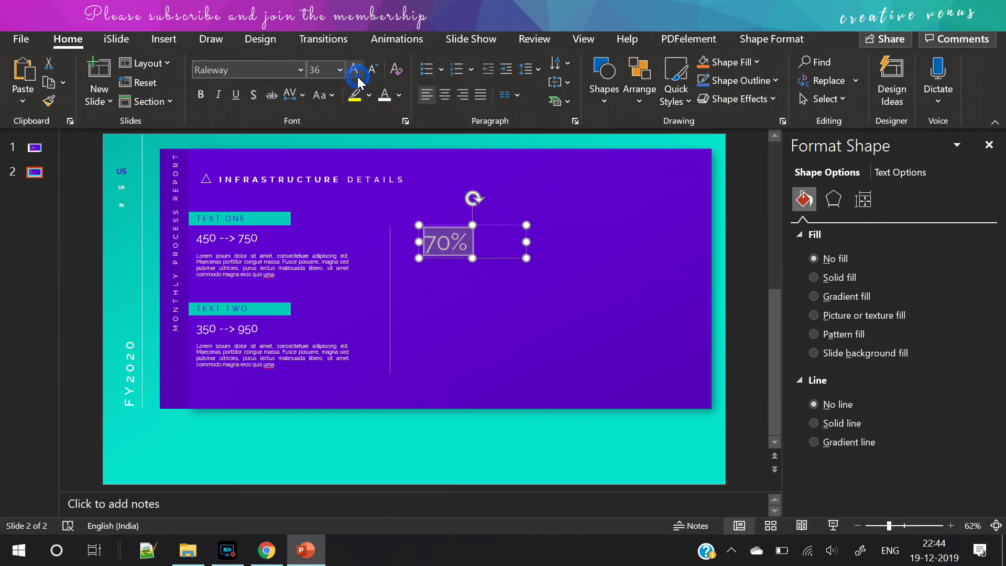
{"action": "left_click", "coordinate": [355, 70]}
{"action": "left_click", "coordinate": [355, 71]}
{"action": "left_click", "coordinate": [450, 246]}
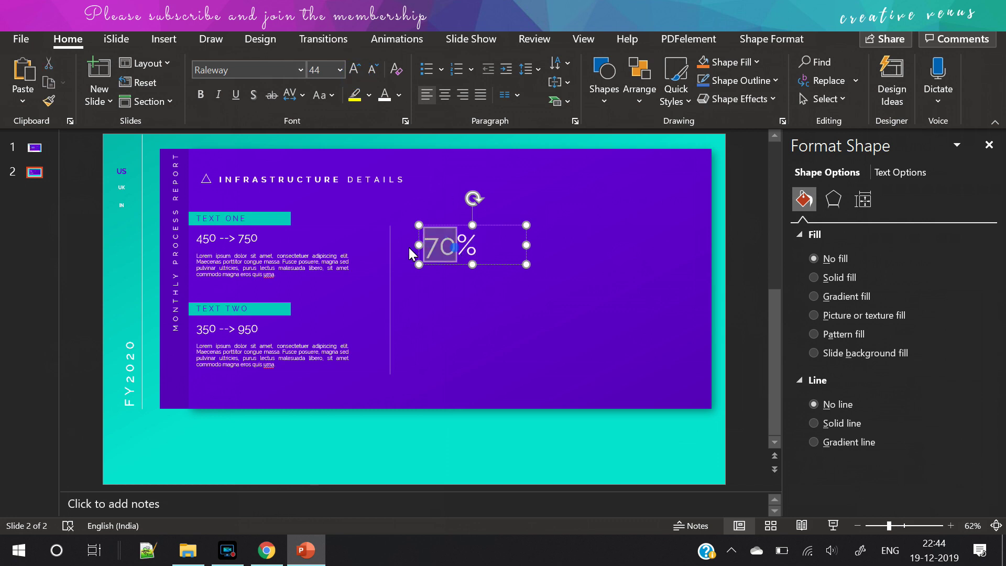
{"action": "left_click", "coordinate": [355, 69]}
{"action": "left_click", "coordinate": [355, 69]}
{"action": "left_click", "coordinate": [355, 68]}
{"action": "left_click", "coordinate": [355, 69]}
{"action": "left_click", "coordinate": [483, 268]}
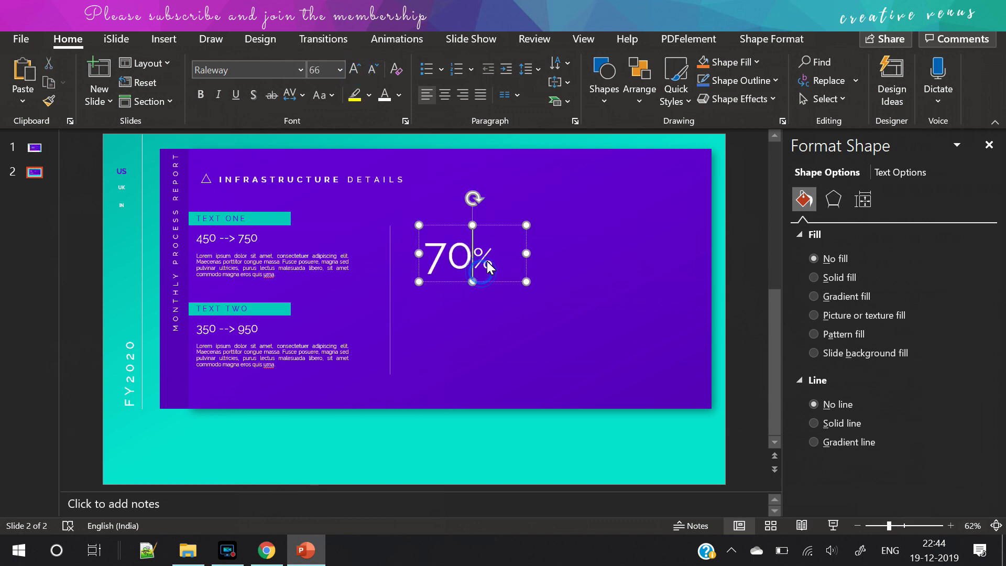
{"action": "left_click_drag", "start_coordinate": [487, 263], "coordinate": [472, 259]}
{"action": "left_click", "coordinate": [373, 69]}
{"action": "left_click", "coordinate": [373, 68]}
{"action": "left_click", "coordinate": [373, 68]}
{"action": "left_click", "coordinate": [373, 69]}
{"action": "left_click", "coordinate": [373, 69]}
{"action": "left_click", "coordinate": [373, 69]}
{"action": "left_click", "coordinate": [373, 68]}
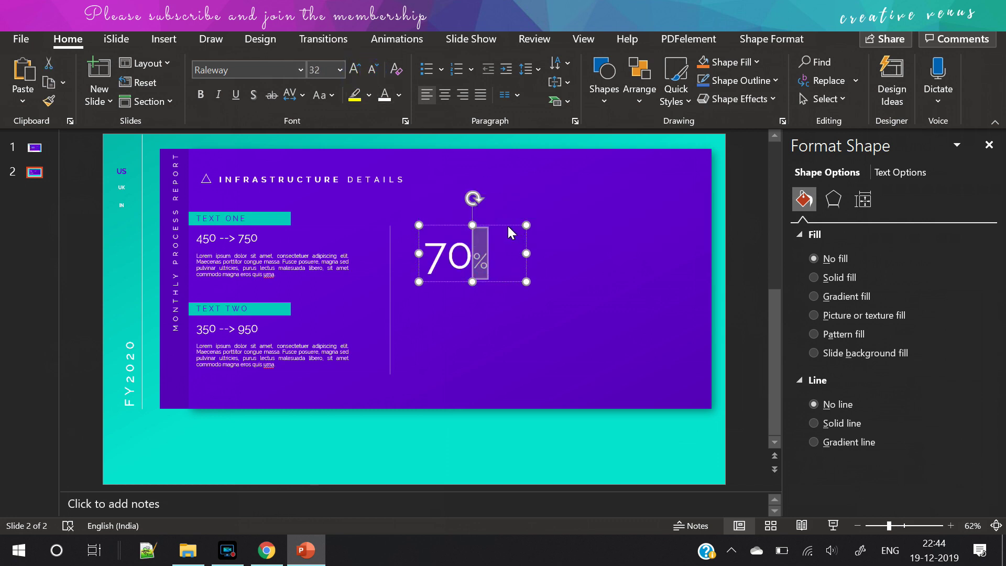
{"action": "left_click", "coordinate": [505, 225]}
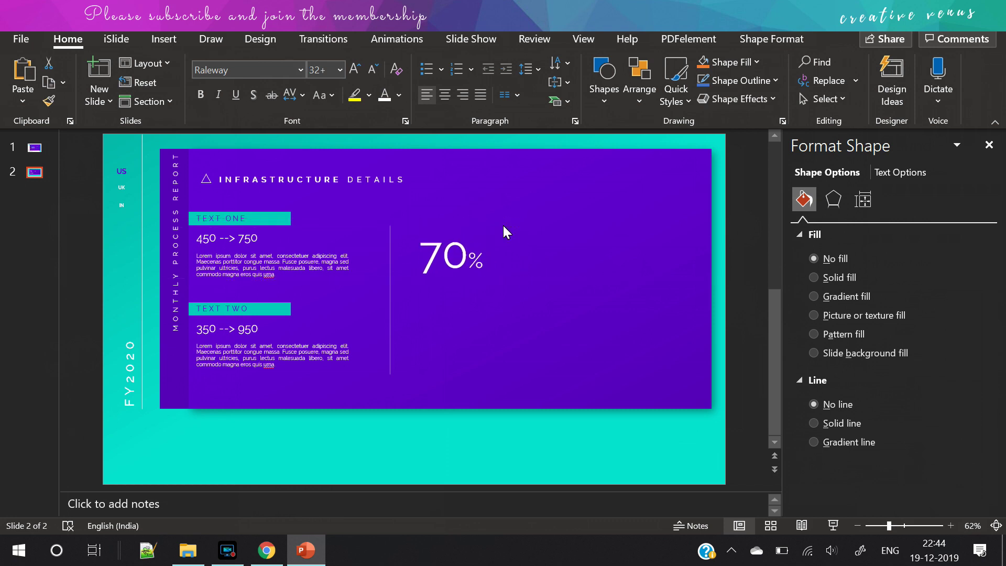
Step: Paste a copy of the TEXT ONE caption beside 70% and make it white
{"action": "left_click", "coordinate": [506, 217]}
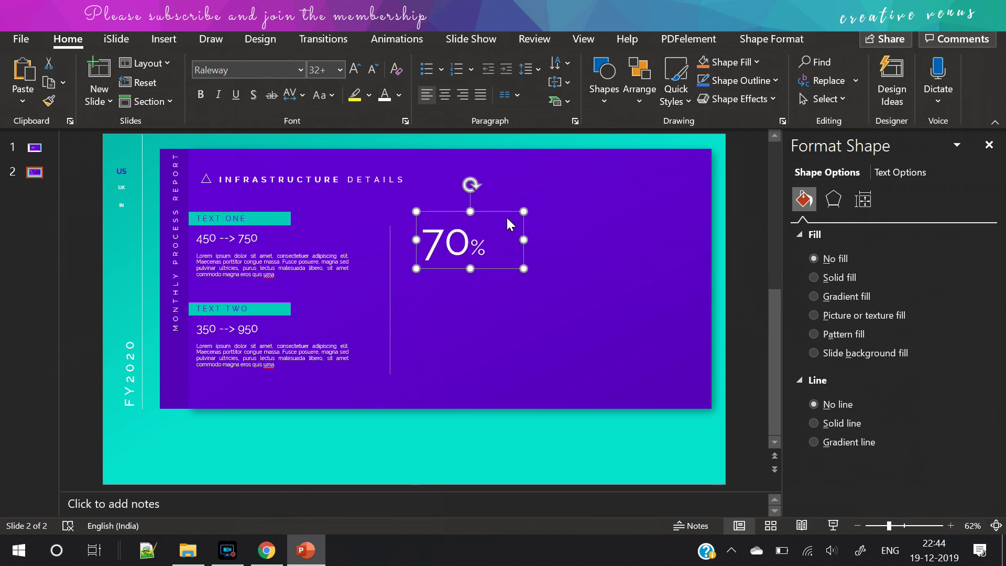
{"action": "left_click", "coordinate": [744, 287]}
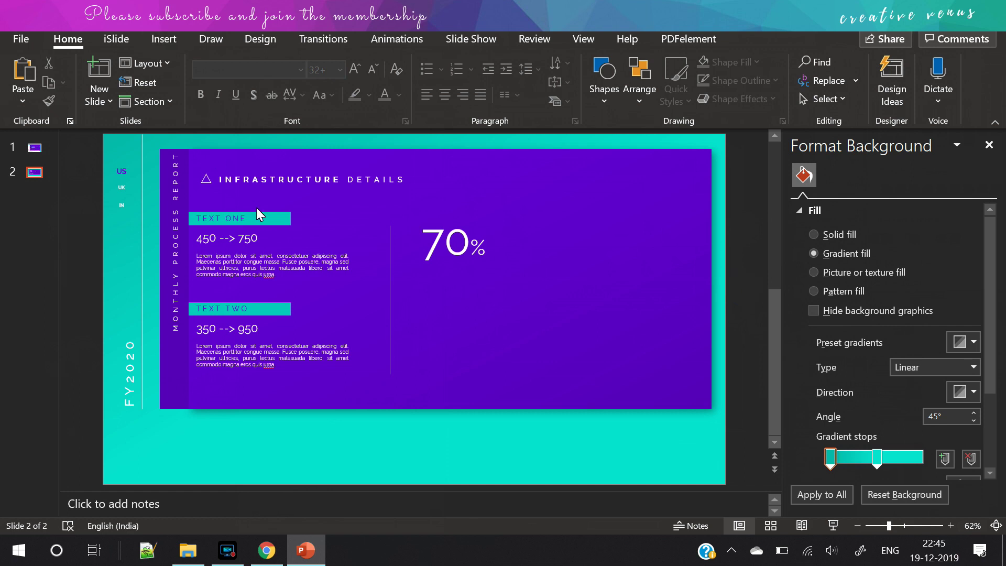
{"action": "left_click", "coordinate": [240, 217]}
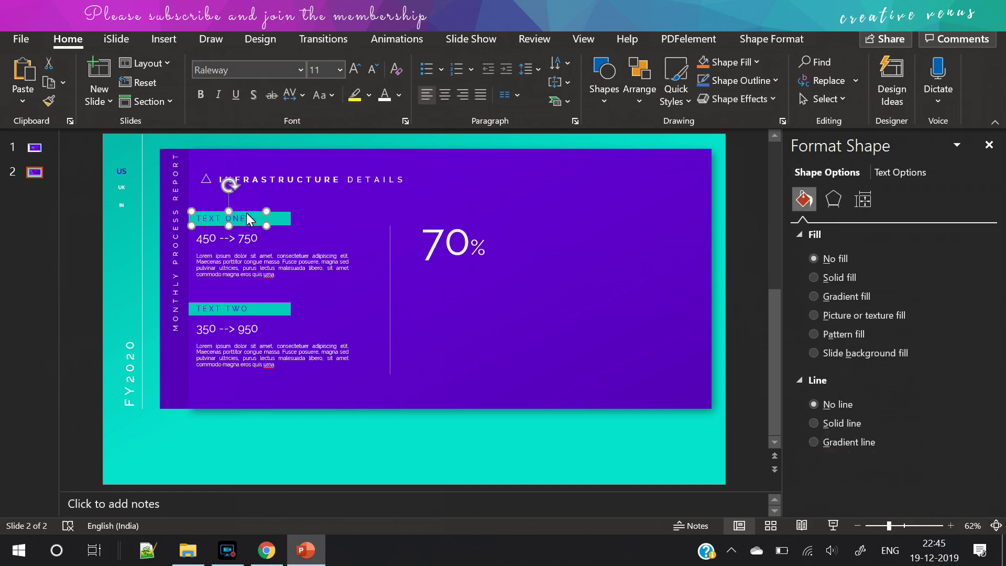
{"action": "key", "text": "ctrl+v"}
{"action": "key", "text": "Escape"}
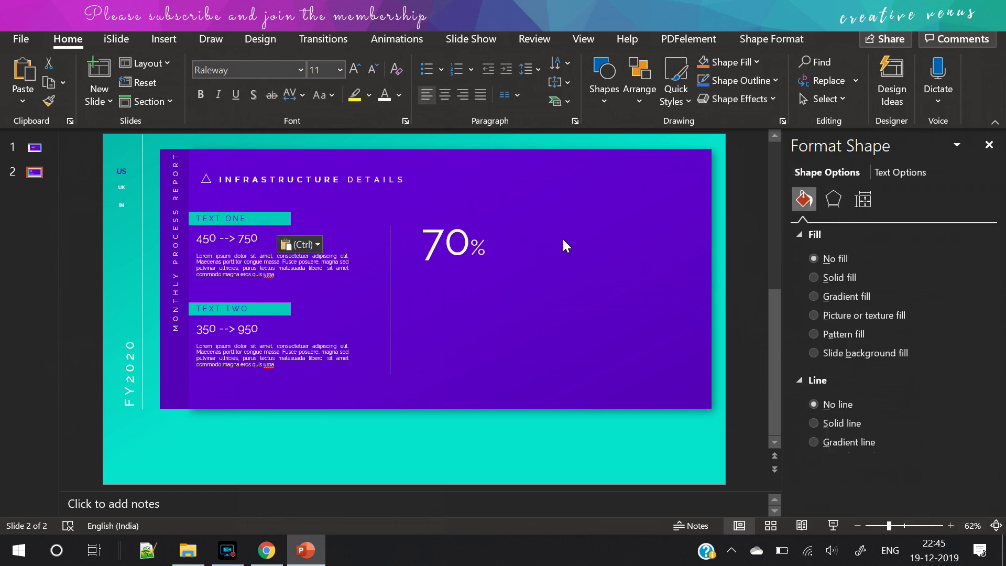
{"action": "left_click", "coordinate": [550, 242]}
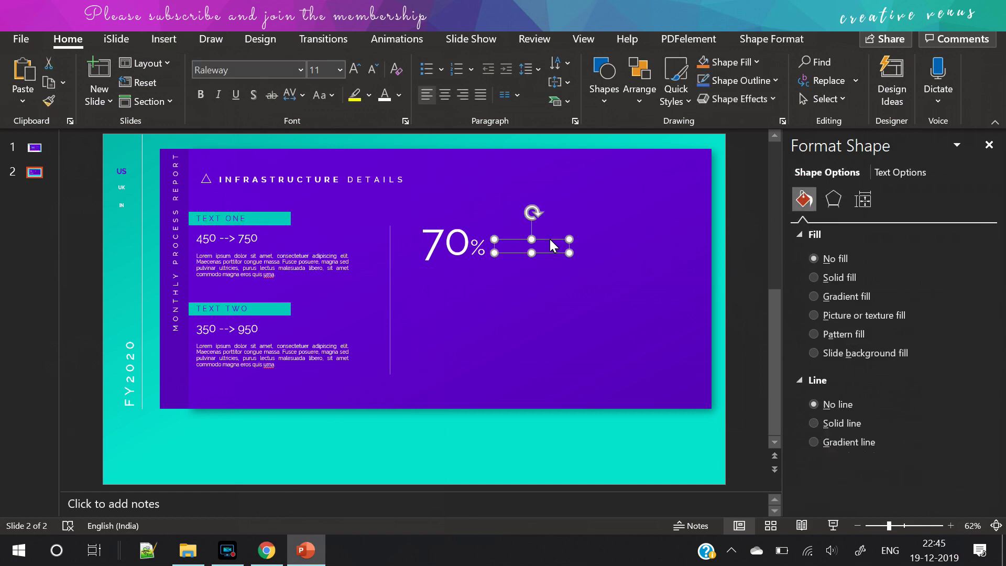
{"action": "left_click", "coordinate": [387, 99]}
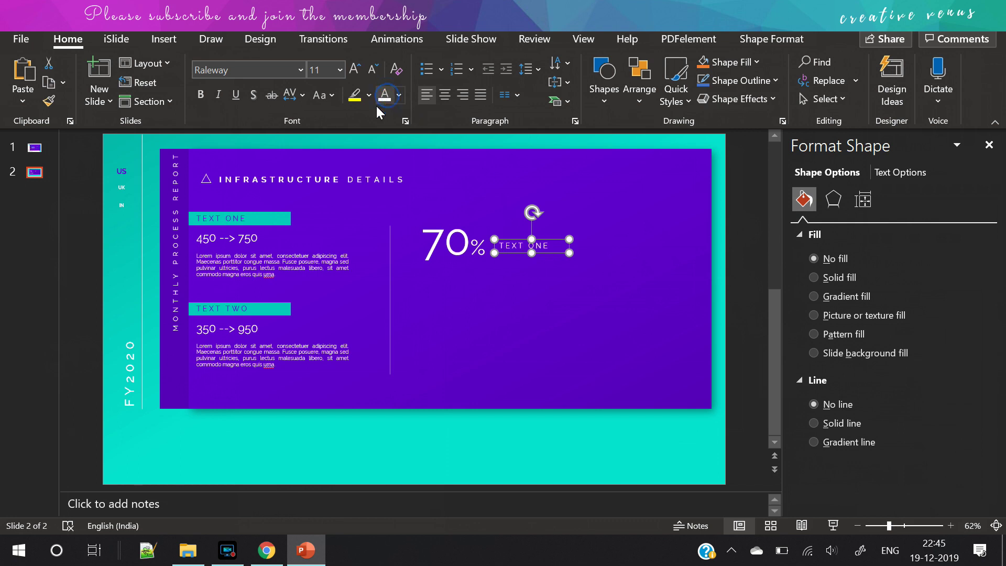
Step: Retype the copy as NOISE, move it under 70% and enlarge it to 14 pt
{"action": "triple_click", "coordinate": [542, 245]}
{"action": "type", "text": "NOISE"}
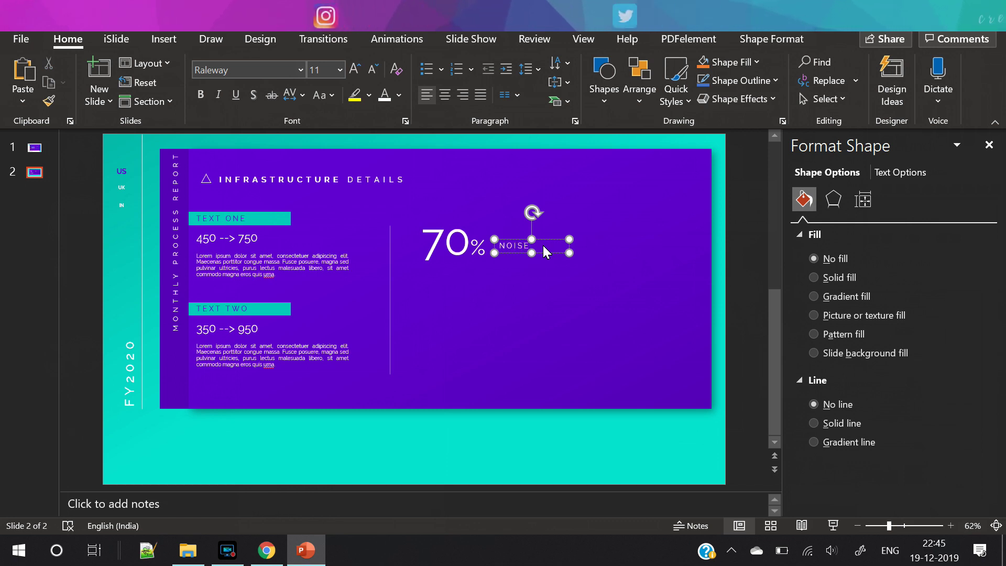
{"action": "left_click_drag", "start_coordinate": [550, 241], "coordinate": [476, 268]}
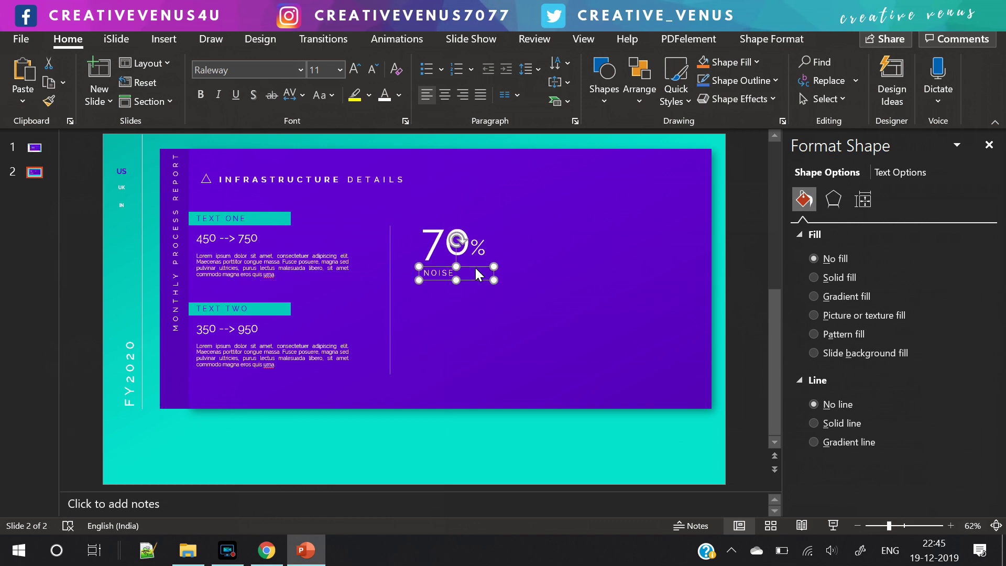
{"action": "left_click", "coordinate": [352, 69]}
{"action": "left_click", "coordinate": [352, 68]}
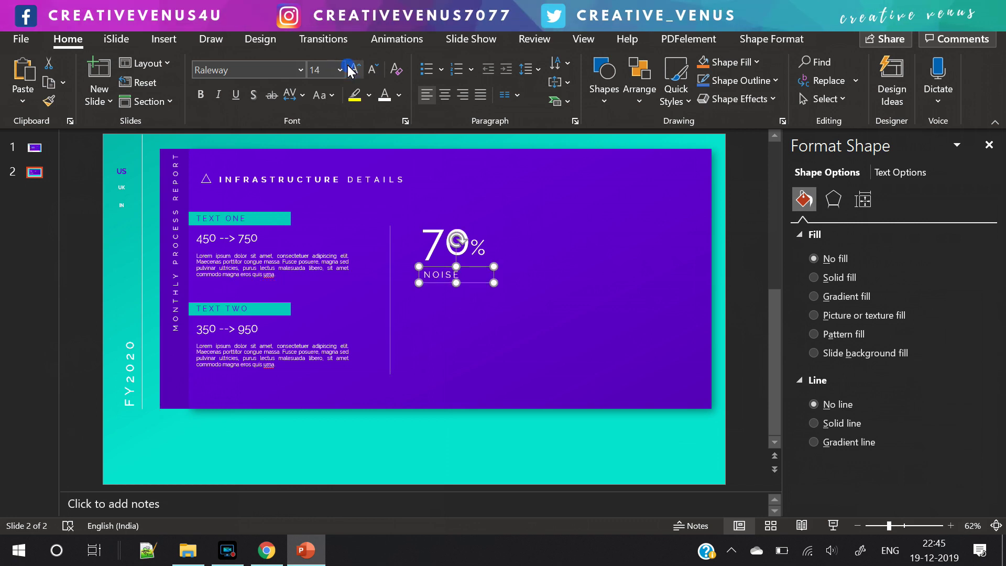
Step: Copy the Lorem ipsum paragraph and place the copy beside the 70% figure
{"action": "left_click", "coordinate": [82, 237]}
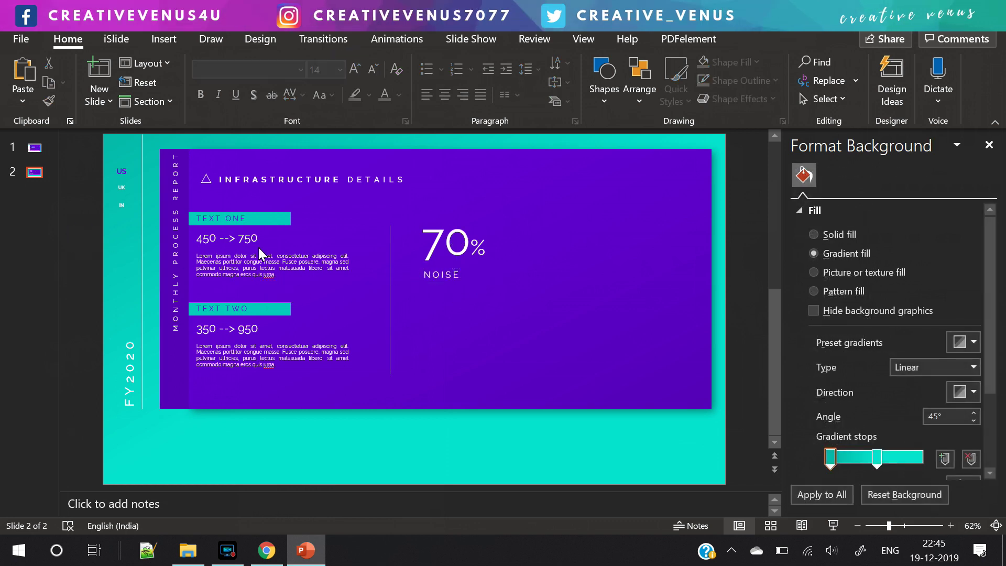
{"action": "left_click", "coordinate": [259, 261]}
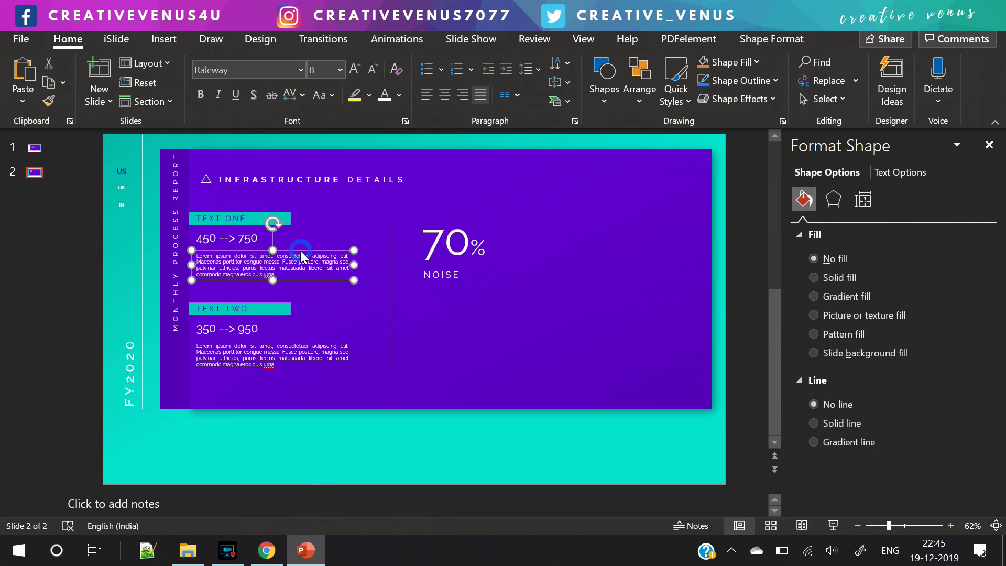
{"action": "key", "text": "ctrl+c"}
{"action": "key", "text": "ctrl+v"}
{"action": "left_click_drag", "start_coordinate": [305, 259], "coordinate": [671, 297]}
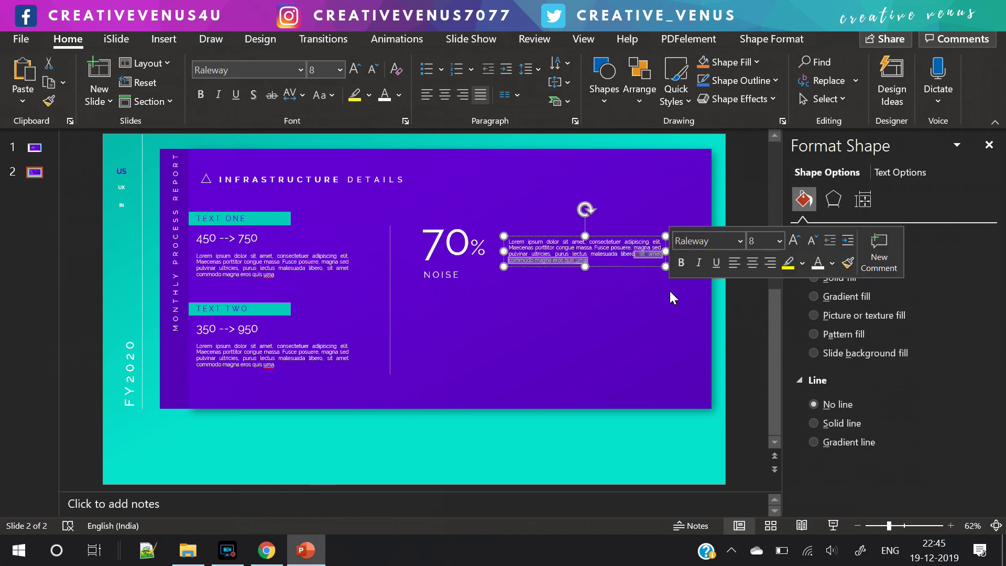
Step: Trim the pasted paragraph's last words, set it to 7 pt and narrow its box
{"action": "key", "text": "Delete"}
{"action": "key", "text": "ctrl+a"}
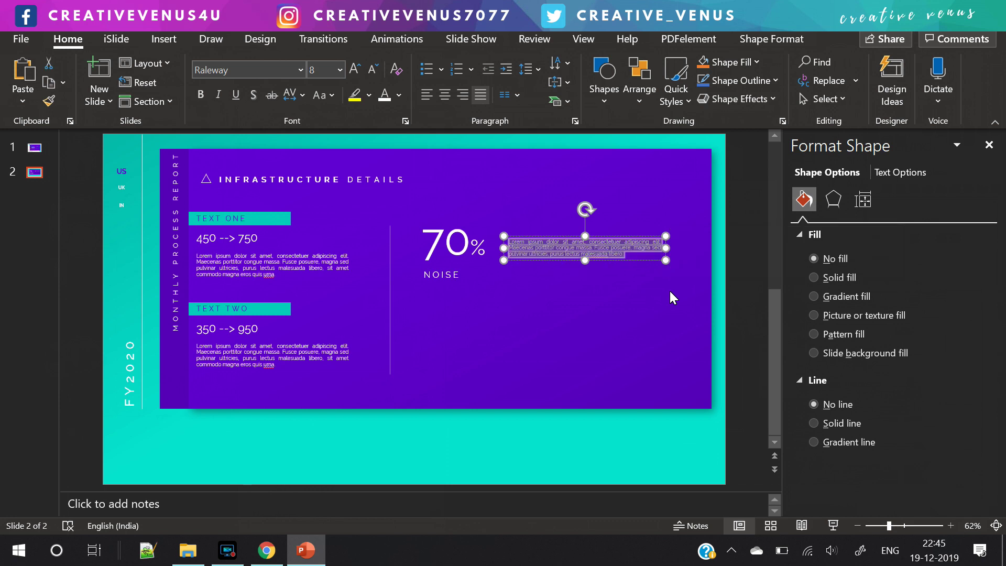
{"action": "left_click", "coordinate": [353, 69]}
{"action": "left_click_drag", "start_coordinate": [665, 252], "coordinate": [595, 244]}
{"action": "left_click", "coordinate": [372, 70]}
{"action": "left_click", "coordinate": [372, 70]}
{"action": "left_click", "coordinate": [733, 250]}
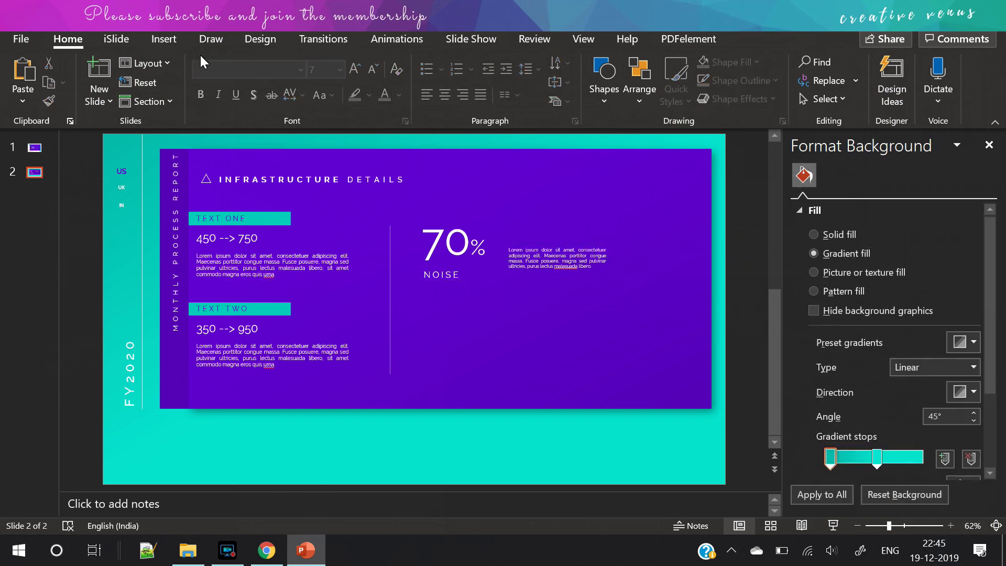
Step: Enlarge the first N of NOISE to 28 pt and move NOISE above the small paragraph
{"action": "left_click", "coordinate": [164, 39]}
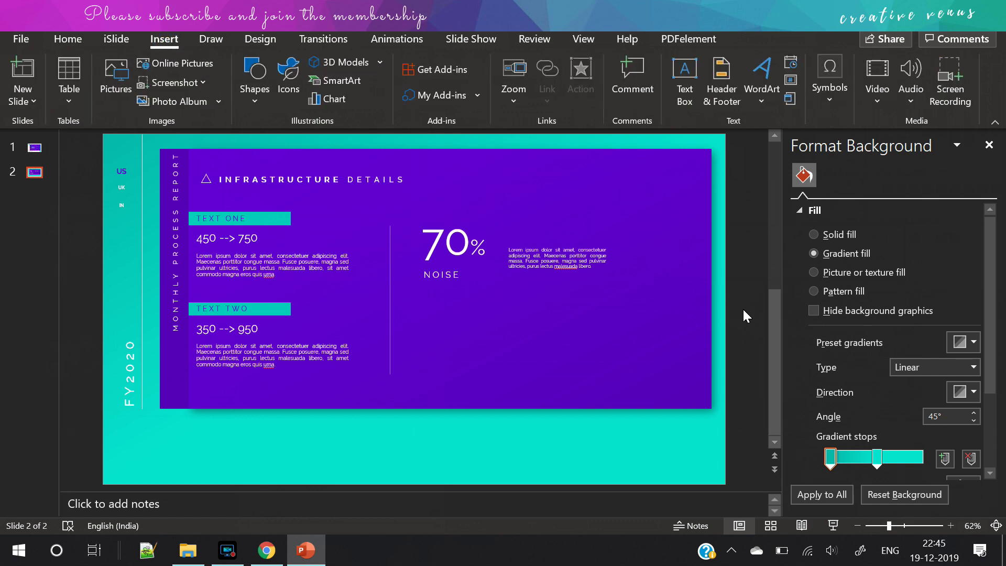
{"action": "left_click", "coordinate": [458, 271]}
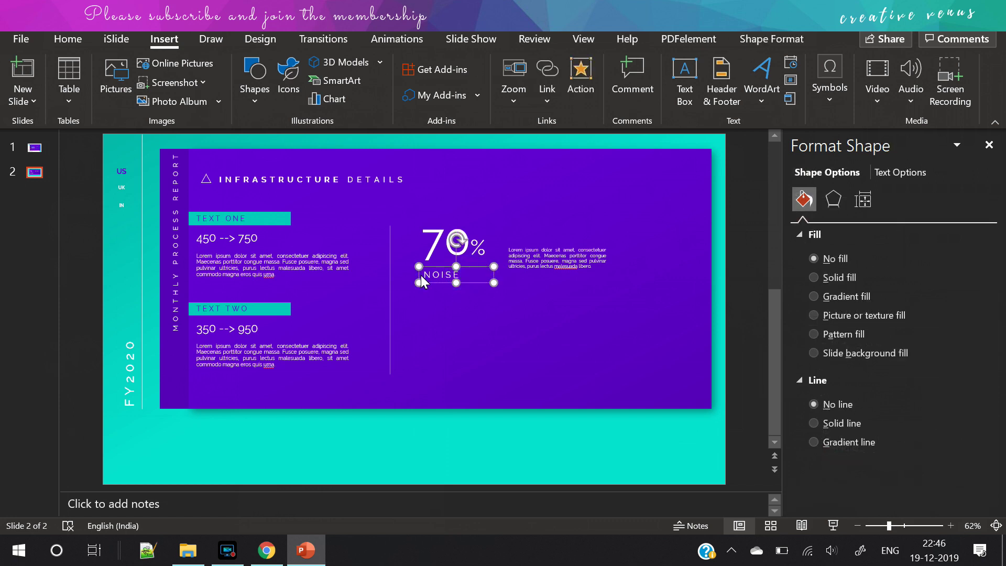
{"action": "left_click", "coordinate": [76, 38]}
{"action": "left_click", "coordinate": [354, 68]}
{"action": "left_click", "coordinate": [354, 67]}
{"action": "left_click", "coordinate": [354, 68]}
{"action": "left_click", "coordinate": [354, 68]}
{"action": "left_click", "coordinate": [354, 67]}
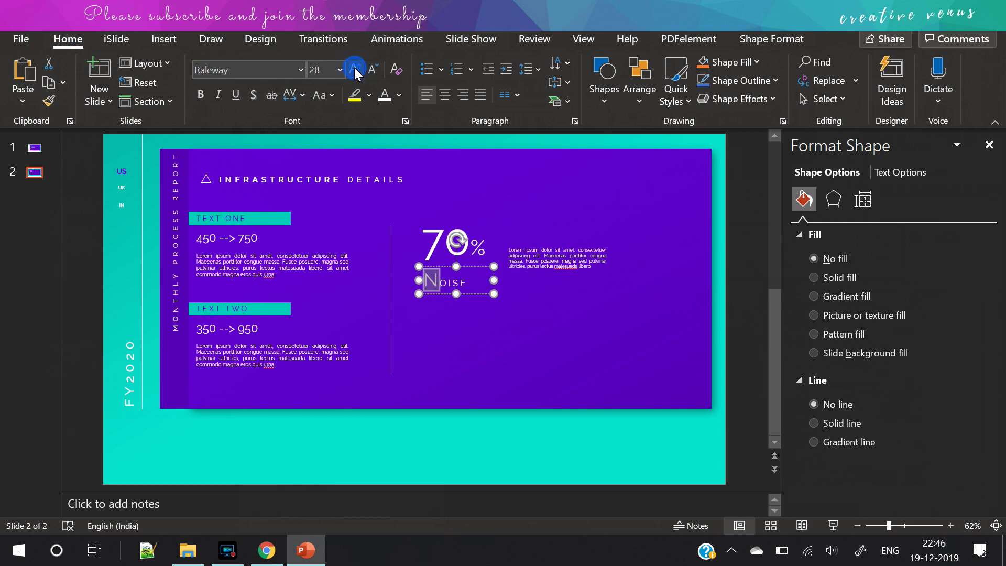
{"action": "left_click_drag", "start_coordinate": [466, 265], "coordinate": [549, 222]}
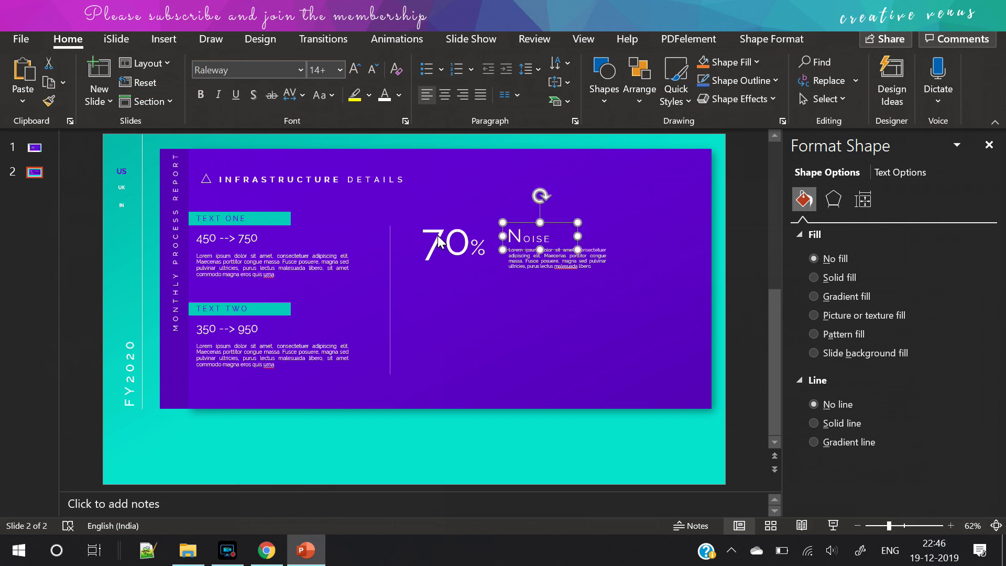
Step: Nudge the 70% figure slightly lower
{"action": "left_click", "coordinate": [438, 235]}
{"action": "left_click_drag", "start_coordinate": [486, 212], "coordinate": [487, 220]}
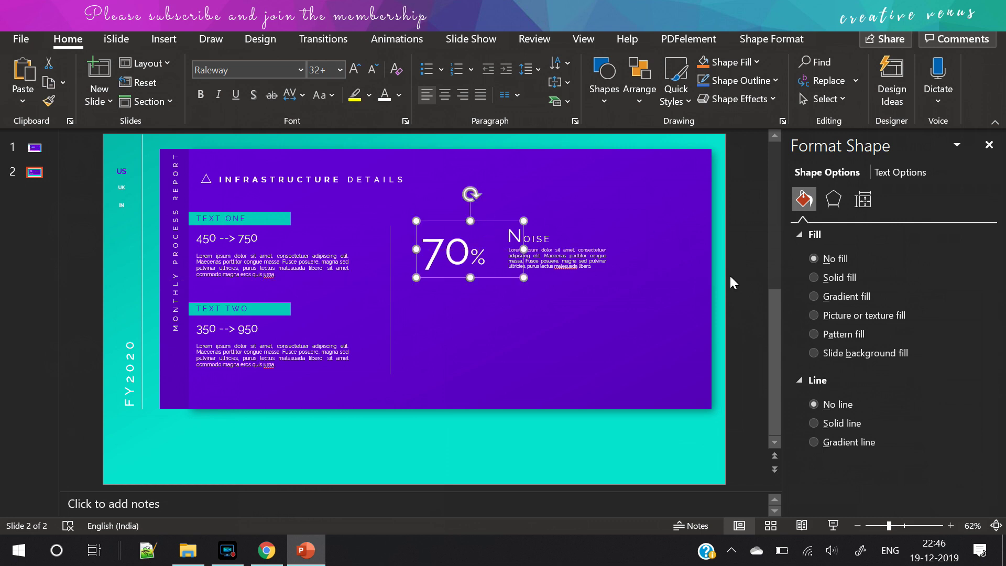
{"action": "left_click", "coordinate": [738, 296]}
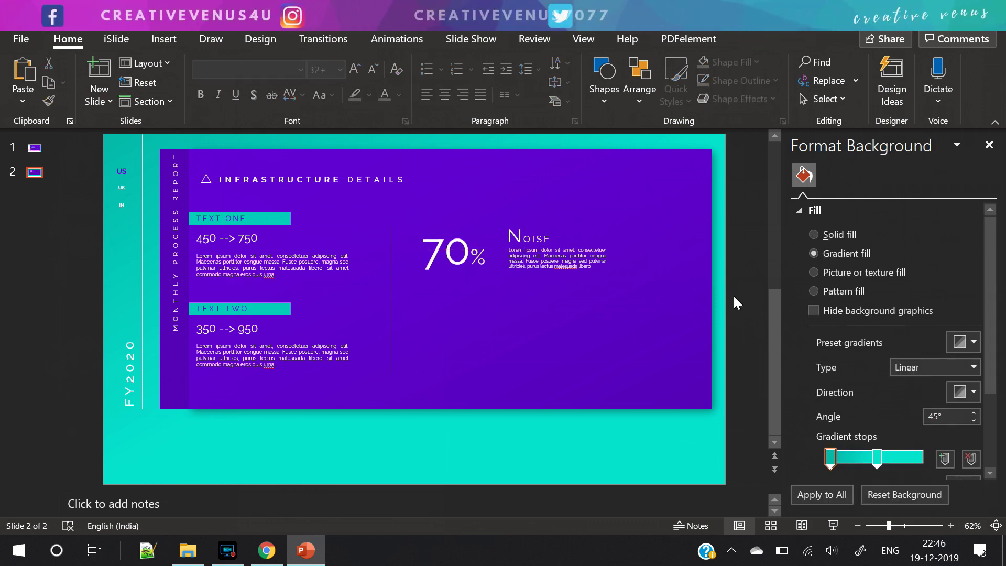
Step: Insert the Braille accessibility icon, place it right of the Noise paragraph and fill it white
{"action": "left_click", "coordinate": [164, 40]}
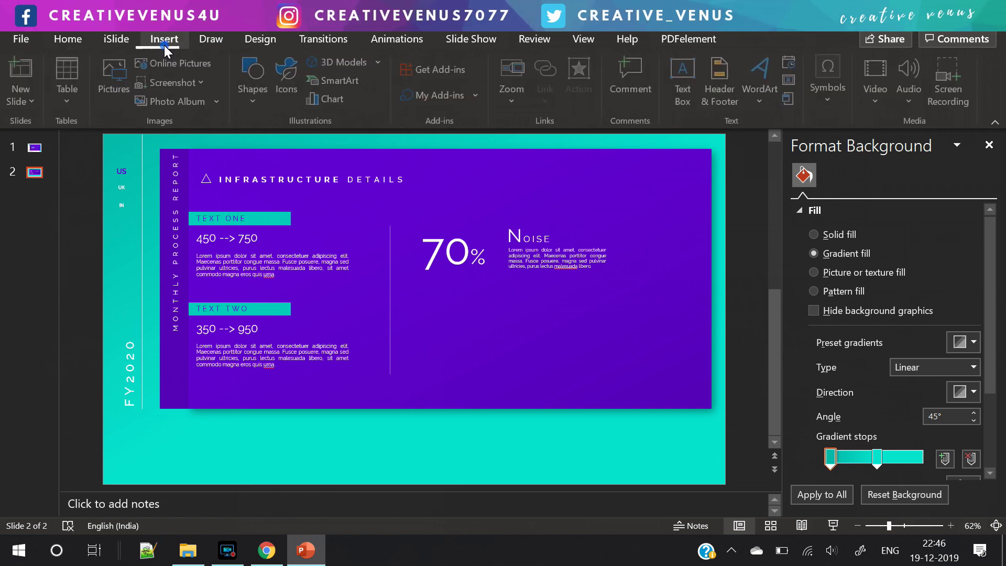
{"action": "left_click", "coordinate": [277, 89]}
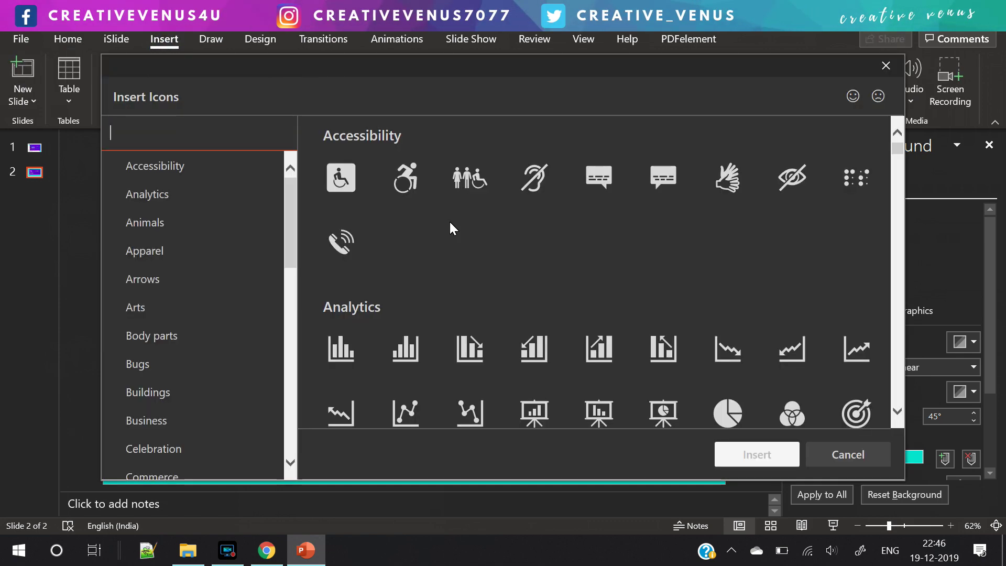
{"action": "left_click", "coordinate": [854, 178]}
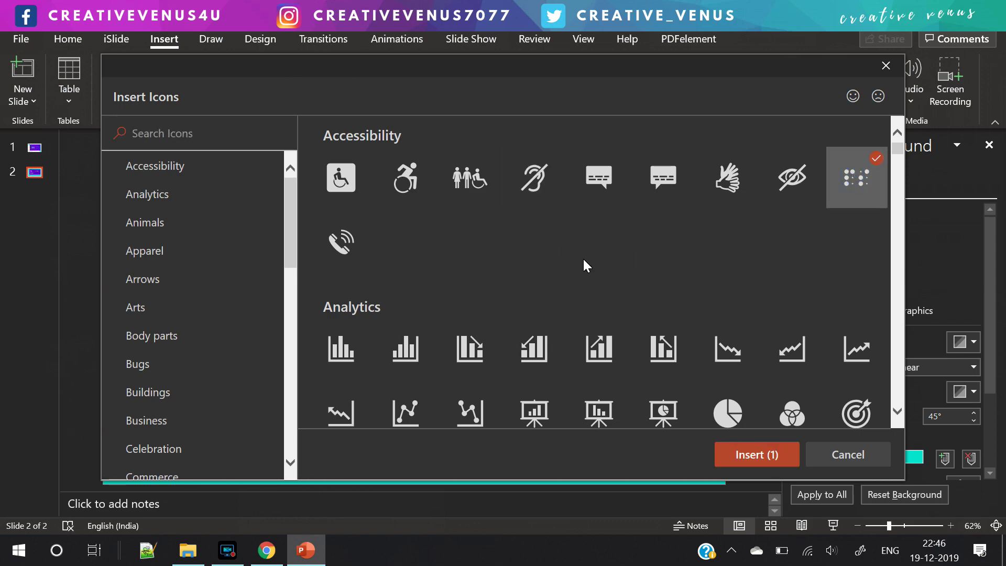
{"action": "left_click", "coordinate": [755, 455]}
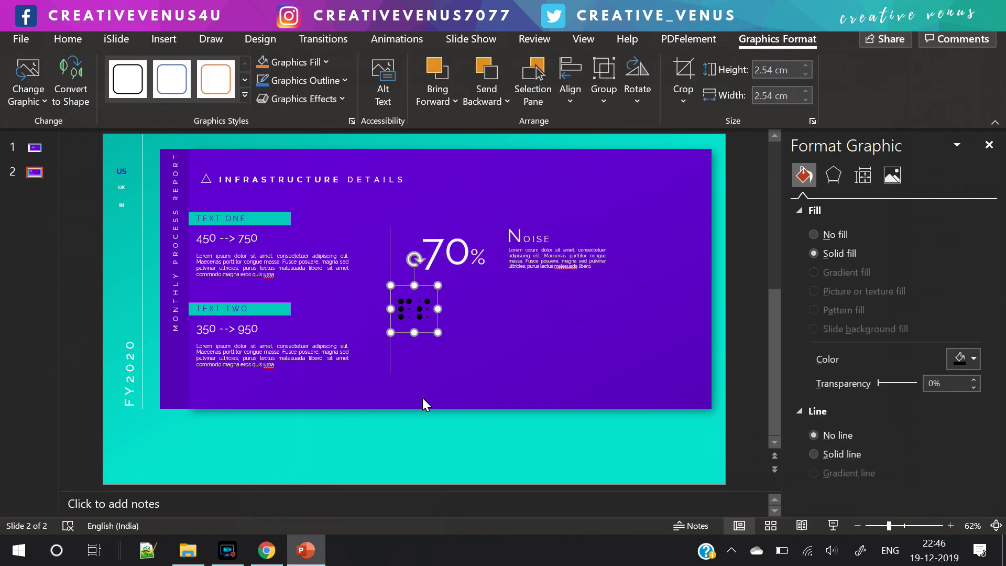
{"action": "left_click_drag", "start_coordinate": [414, 317], "coordinate": [660, 259]}
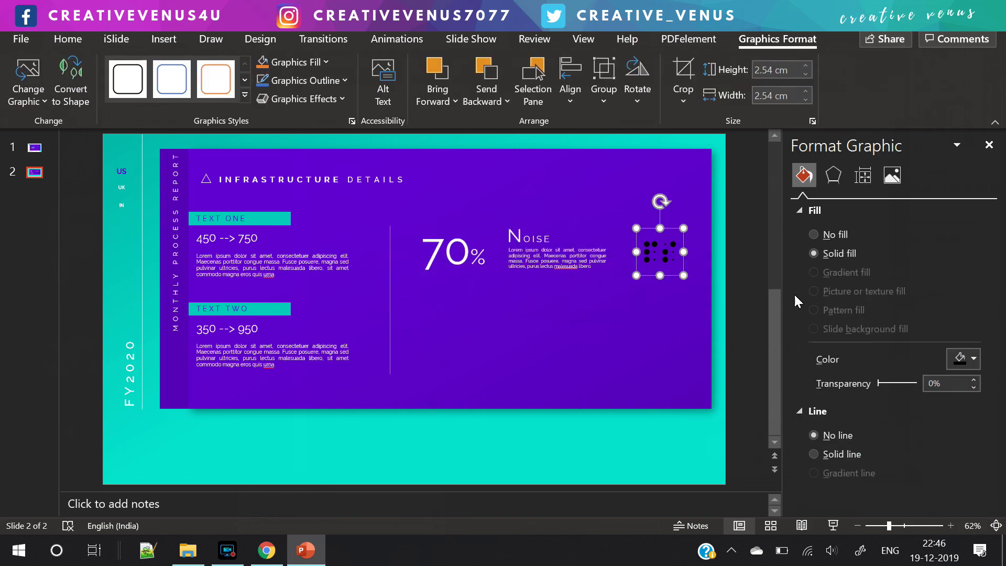
{"action": "left_click", "coordinate": [960, 361]}
{"action": "left_click", "coordinate": [872, 134]}
{"action": "left_click", "coordinate": [665, 255]}
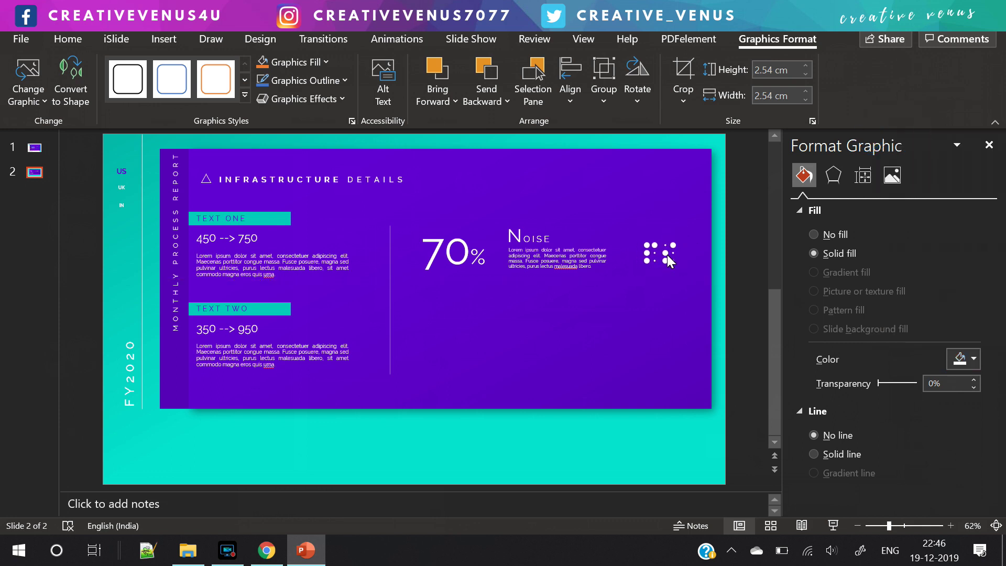
{"action": "left_click_drag", "start_coordinate": [667, 255], "coordinate": [664, 257]}
{"action": "left_click", "coordinate": [741, 278]}
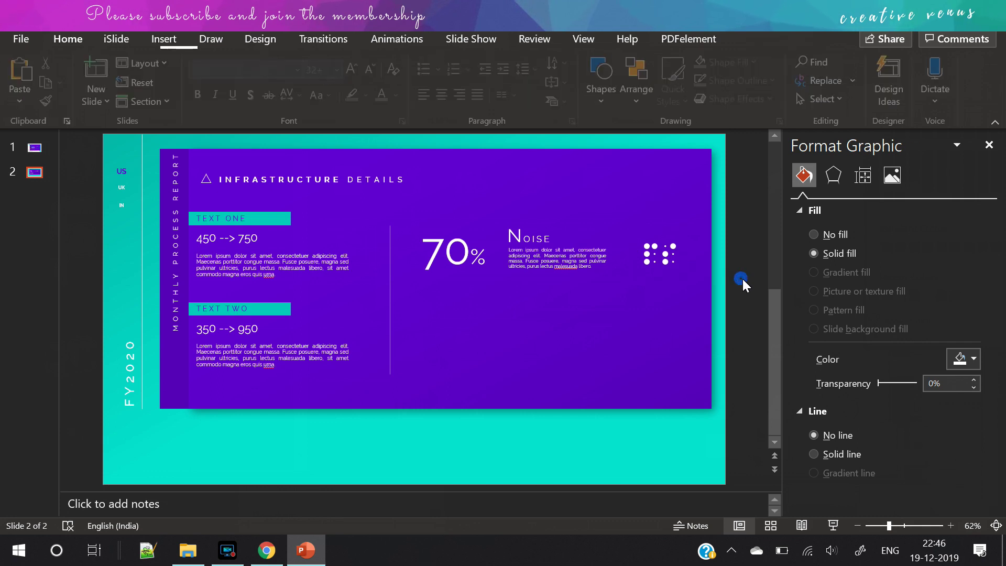
Step: Group the Noise heading and paragraph, then align them, the dot icon and 70% middle
{"action": "left_click", "coordinate": [552, 266]}
{"action": "left_click", "coordinate": [528, 240], "text": "shift"}
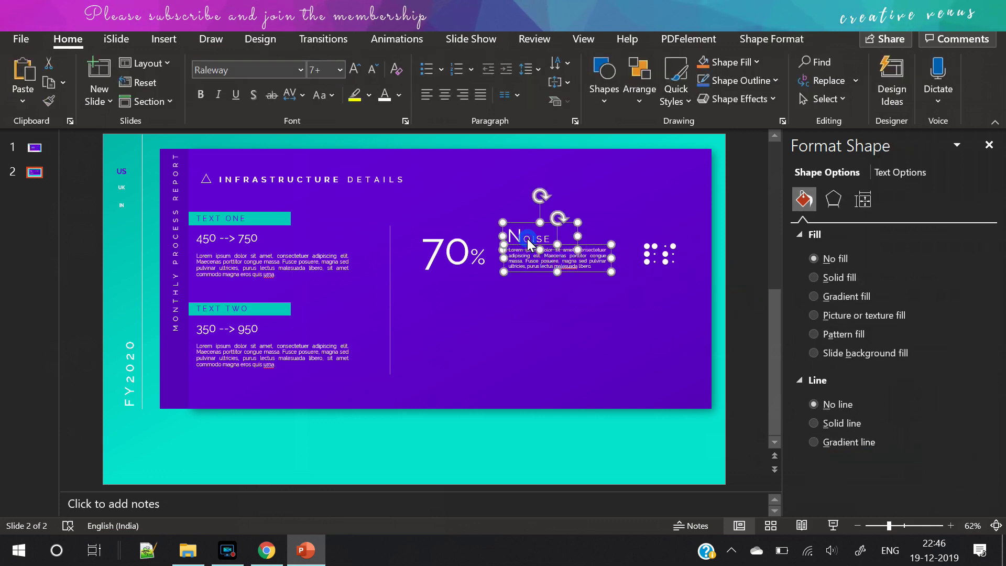
{"action": "key", "text": "ctrl+g"}
{"action": "left_click", "coordinate": [657, 262], "text": "shift"}
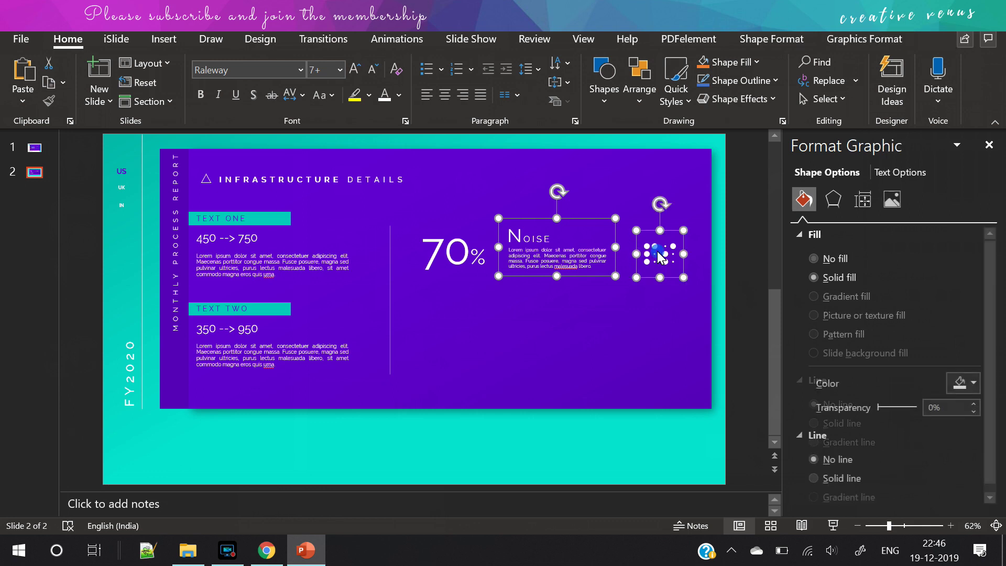
{"action": "left_click", "coordinate": [450, 253], "text": "shift"}
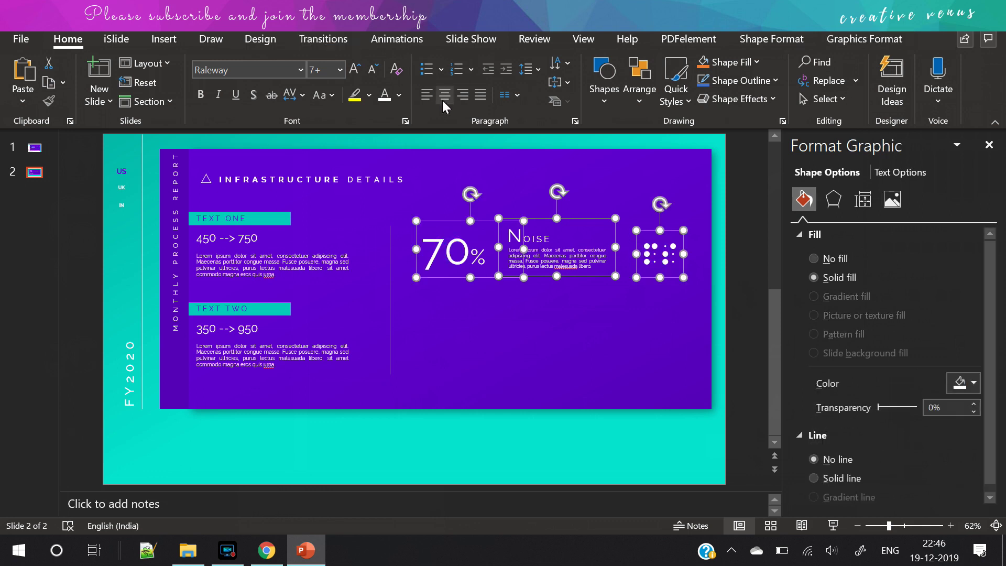
{"action": "left_click", "coordinate": [778, 39]}
{"action": "left_click", "coordinate": [847, 65]}
{"action": "left_click", "coordinate": [865, 175]}
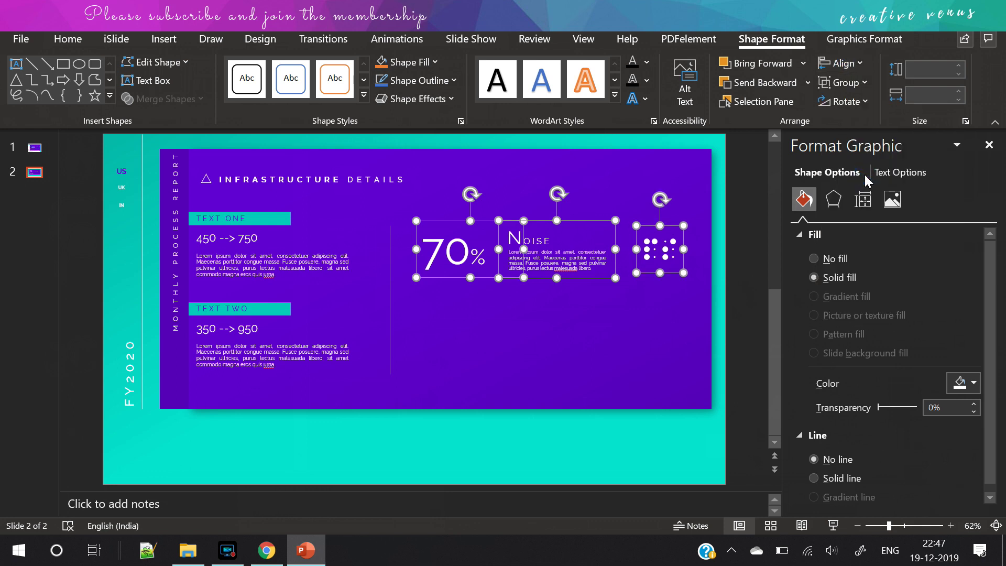
Step: Undo a first horizontal distribution and narrow the 70% text box
{"action": "left_click", "coordinate": [845, 64]}
{"action": "left_click", "coordinate": [887, 237]}
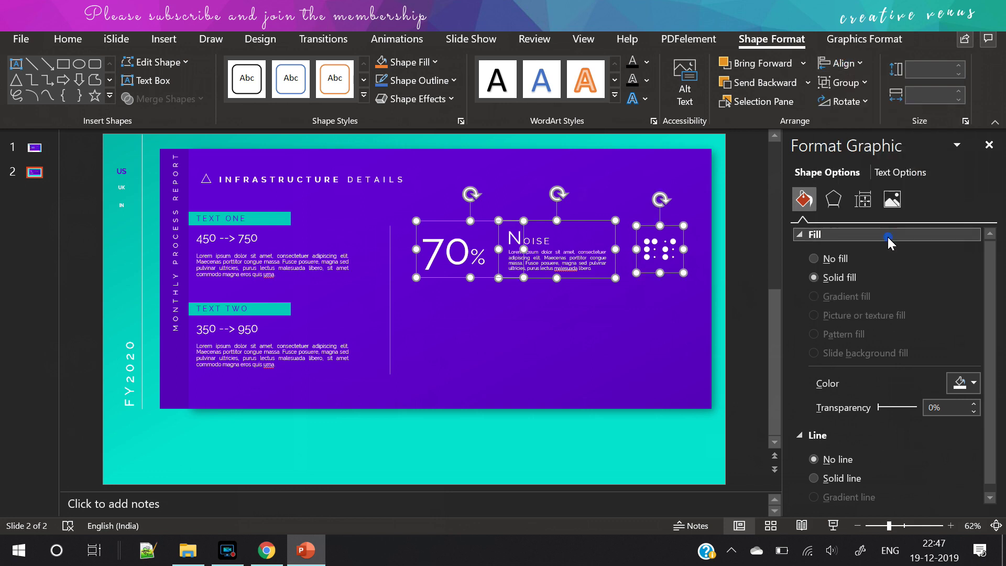
{"action": "key", "text": "ctrl+z"}
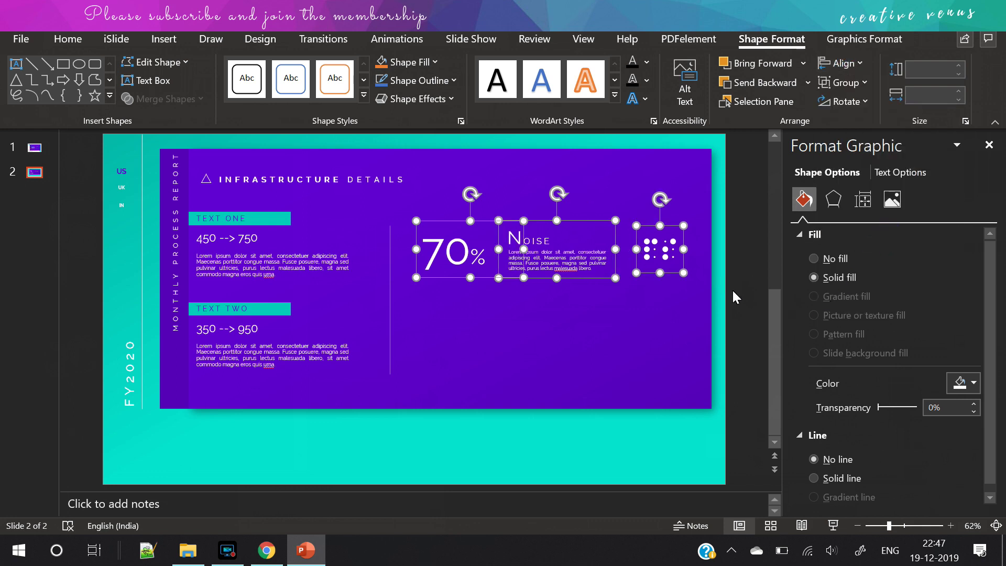
{"action": "left_click", "coordinate": [731, 288]}
{"action": "left_click", "coordinate": [481, 257]}
{"action": "left_click_drag", "start_coordinate": [524, 249], "coordinate": [492, 252]}
Step: Distribute the 70%, Noise and dot icon evenly across the row
{"action": "left_click", "coordinate": [74, 39]}
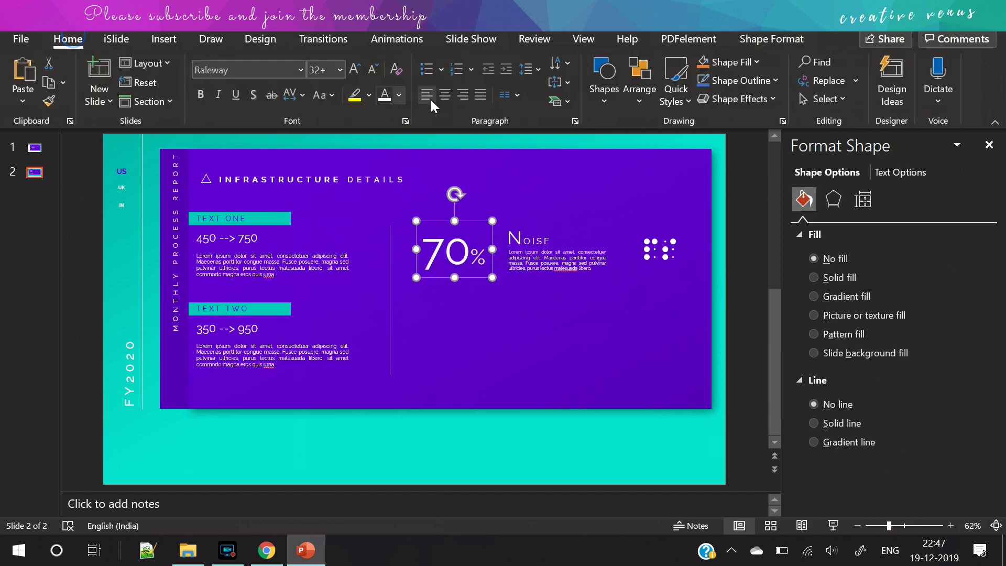
{"action": "left_click", "coordinate": [599, 262], "text": "shift"}
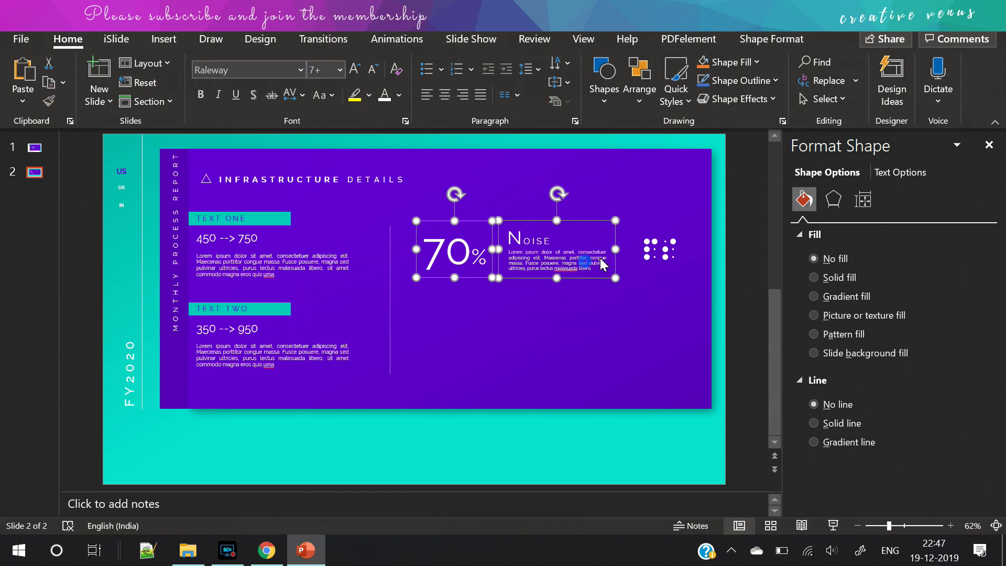
{"action": "left_click", "coordinate": [658, 253], "text": "shift"}
{"action": "left_click", "coordinate": [771, 39]}
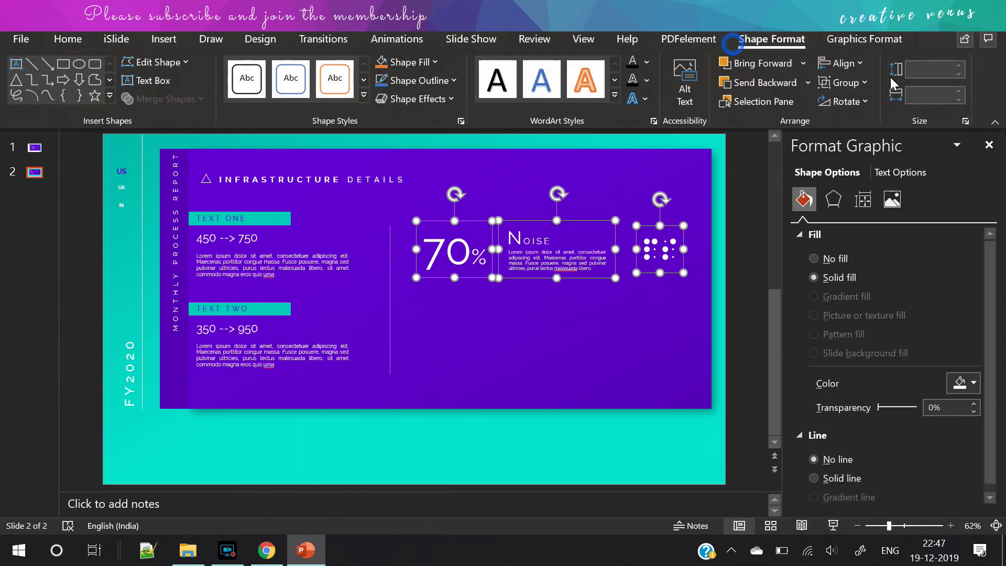
{"action": "left_click", "coordinate": [843, 62]}
{"action": "left_click", "coordinate": [885, 234]}
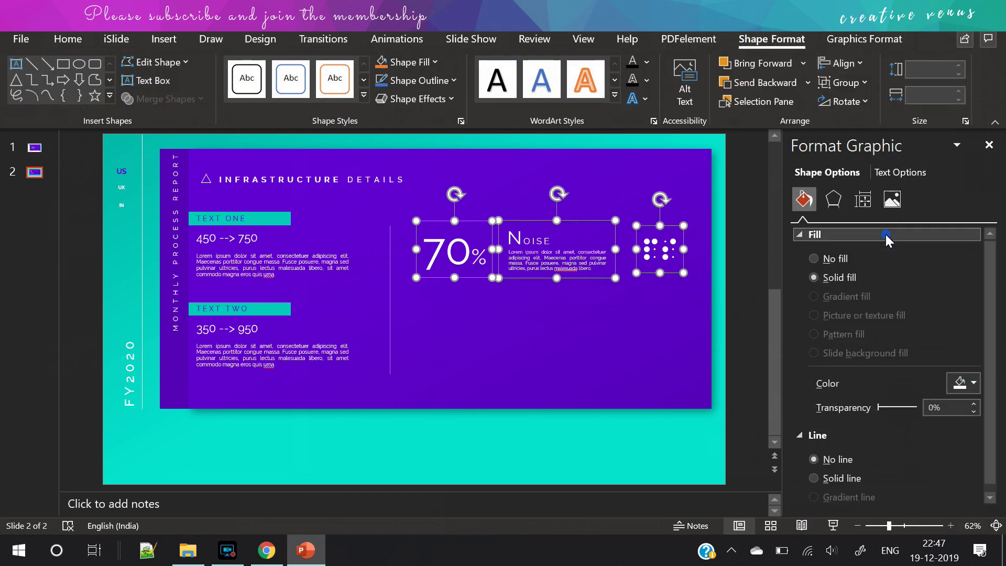
{"action": "left_click", "coordinate": [746, 288]}
Step: Copy the 70% / Noise / dots row and place the copy below the original
{"action": "left_click_drag", "start_coordinate": [749, 307], "coordinate": [396, 212]}
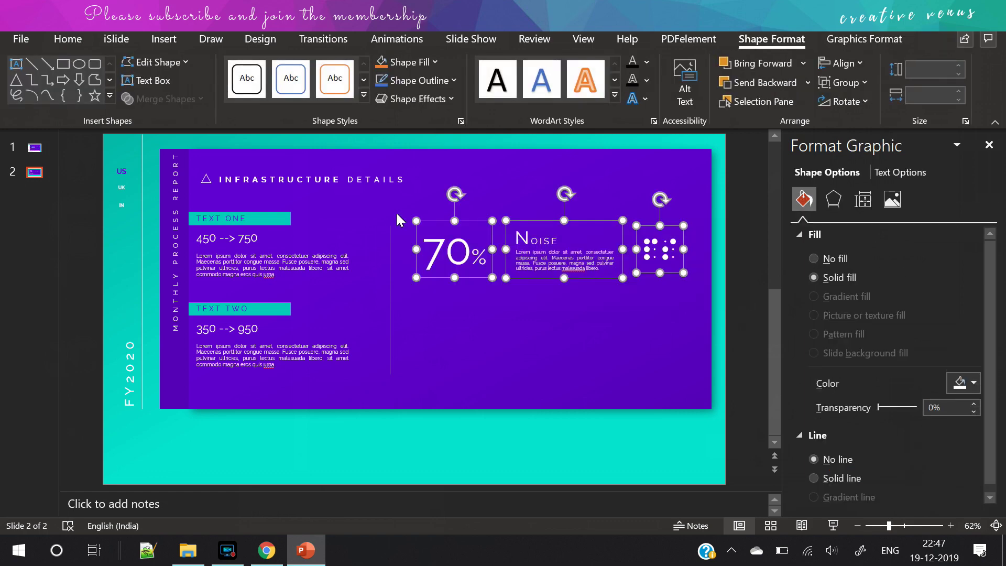
{"action": "key", "text": "ctrl+c"}
{"action": "key", "text": "ctrl+v"}
{"action": "left_click_drag", "start_coordinate": [555, 228], "coordinate": [548, 296]}
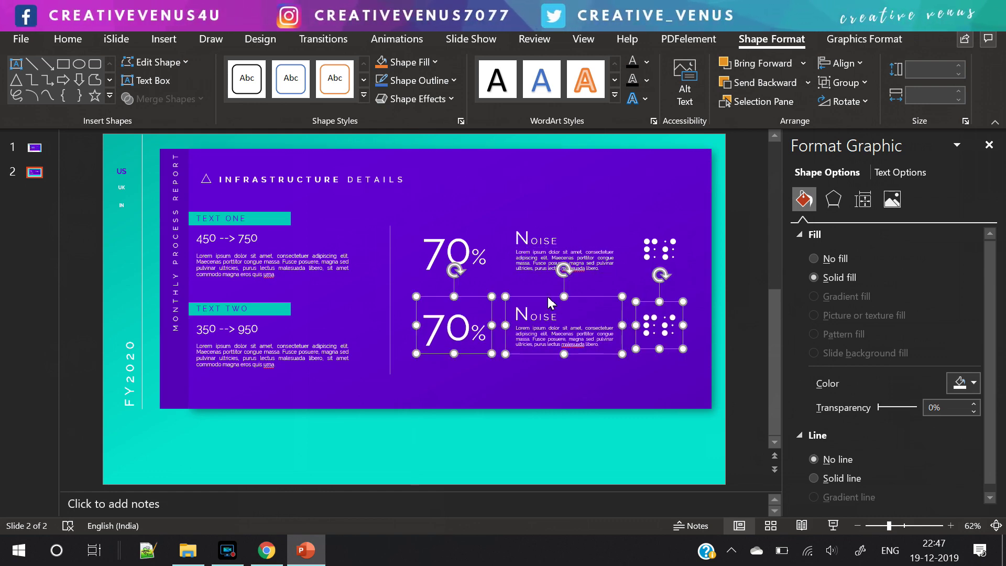
Step: Change the lower row's figure from 70% to 48%
{"action": "left_click", "coordinate": [743, 309]}
{"action": "left_click", "coordinate": [423, 326]}
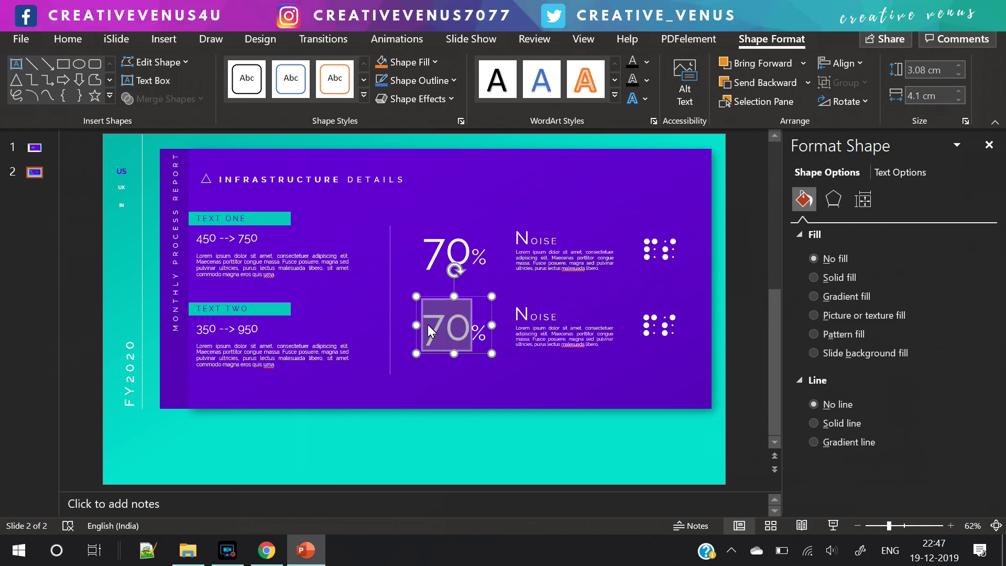
{"action": "double_click", "coordinate": [427, 325]}
{"action": "type", "text": "4"}
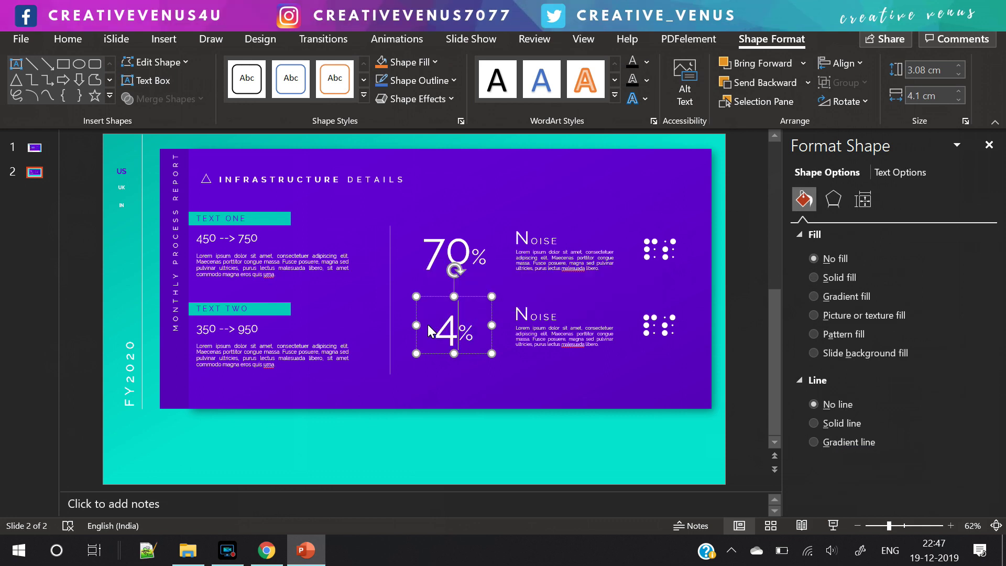
{"action": "type", "text": "8"}
Step: Change the upper row's figure from 70% to 85%
{"action": "left_click", "coordinate": [432, 254]}
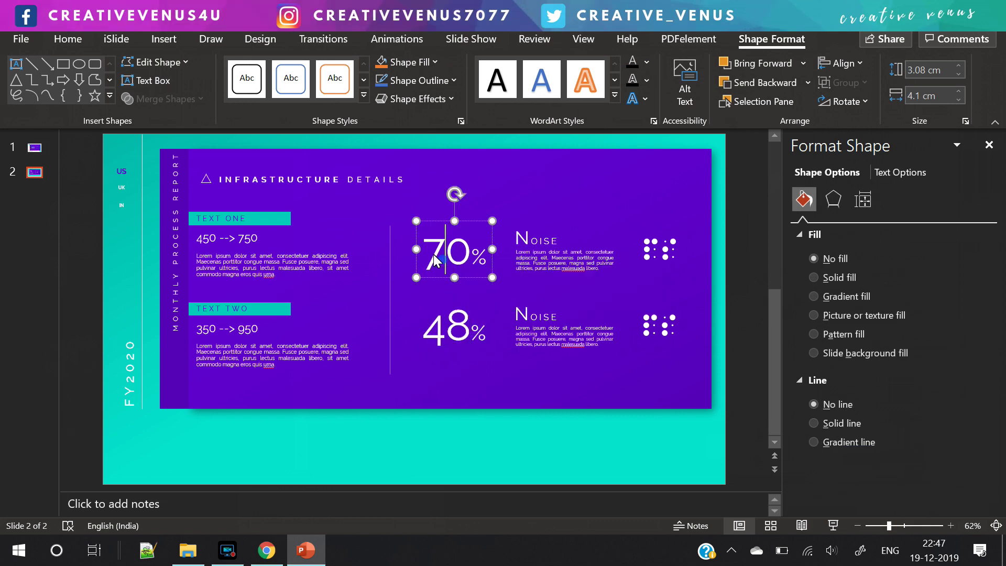
{"action": "left_click", "coordinate": [433, 254], "text": "shift"}
{"action": "type", "text": "8"}
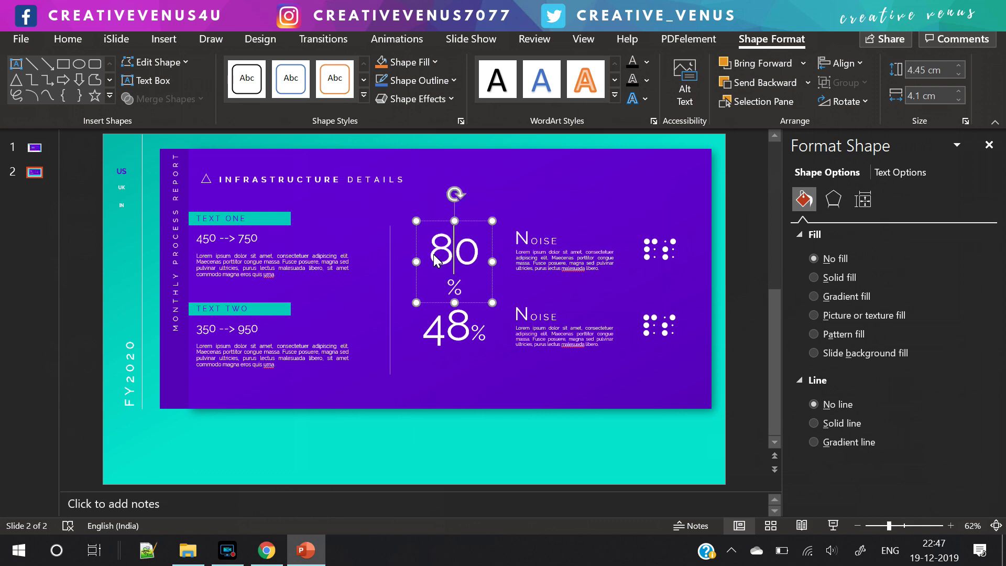
{"action": "type", "text": "5"}
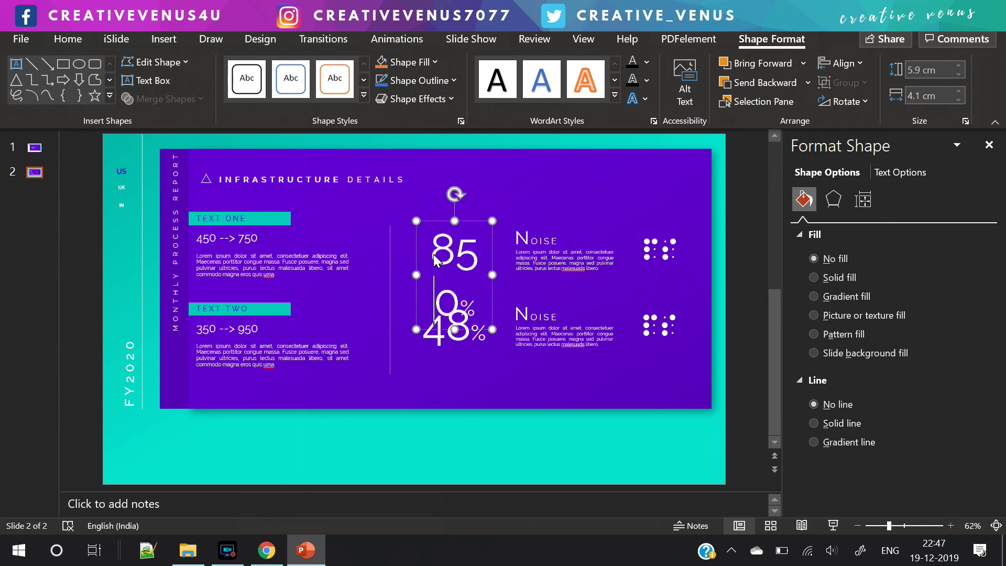
{"action": "key", "text": "Delete"}
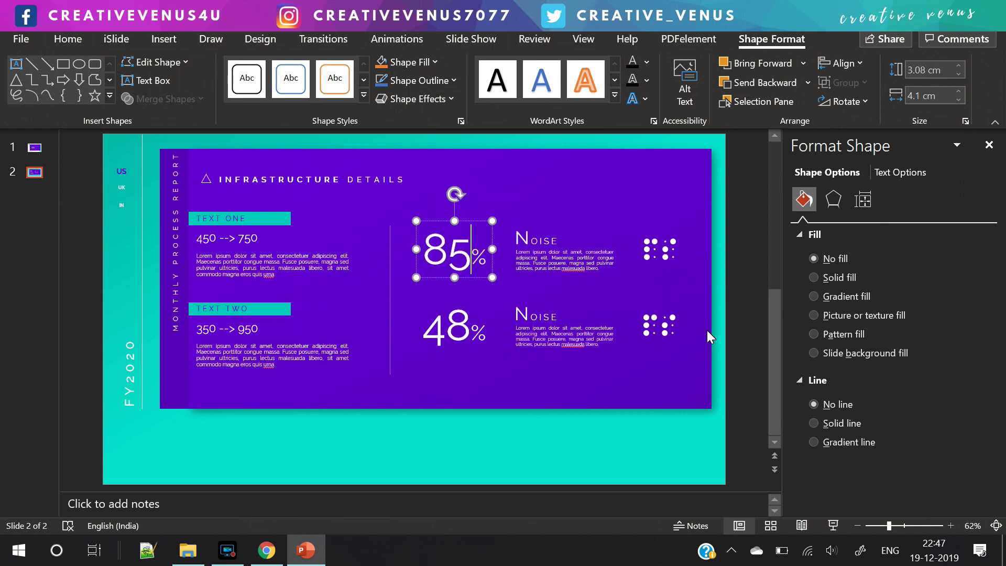
{"action": "left_click", "coordinate": [755, 331]}
Step: Swap the lower row's dot icon for the hearing-impaired icon from the icon library
{"action": "left_click", "coordinate": [666, 325]}
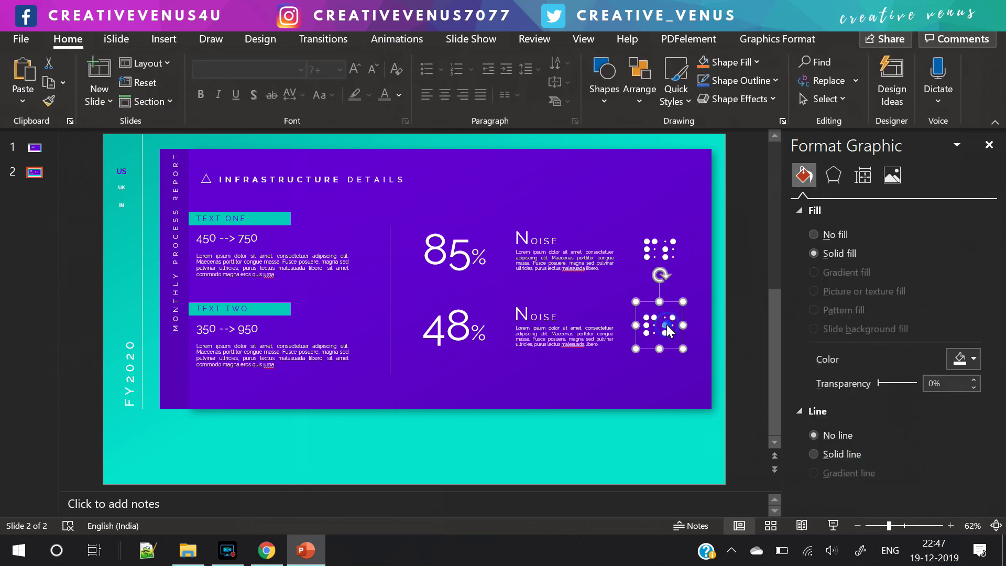
{"action": "right_click", "coordinate": [667, 324]}
{"action": "mouse_move", "coordinate": [748, 299]}
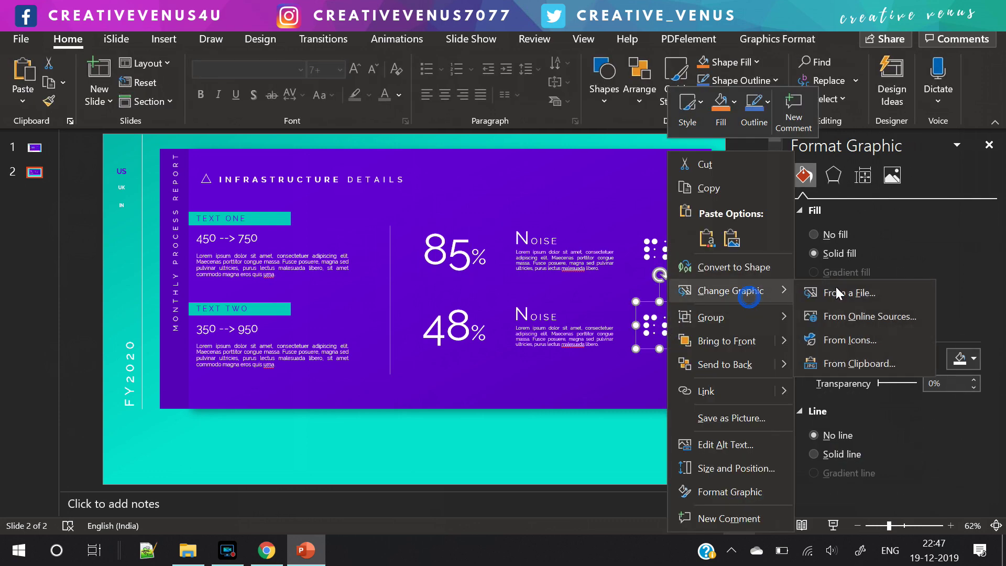
{"action": "left_click", "coordinate": [857, 347]}
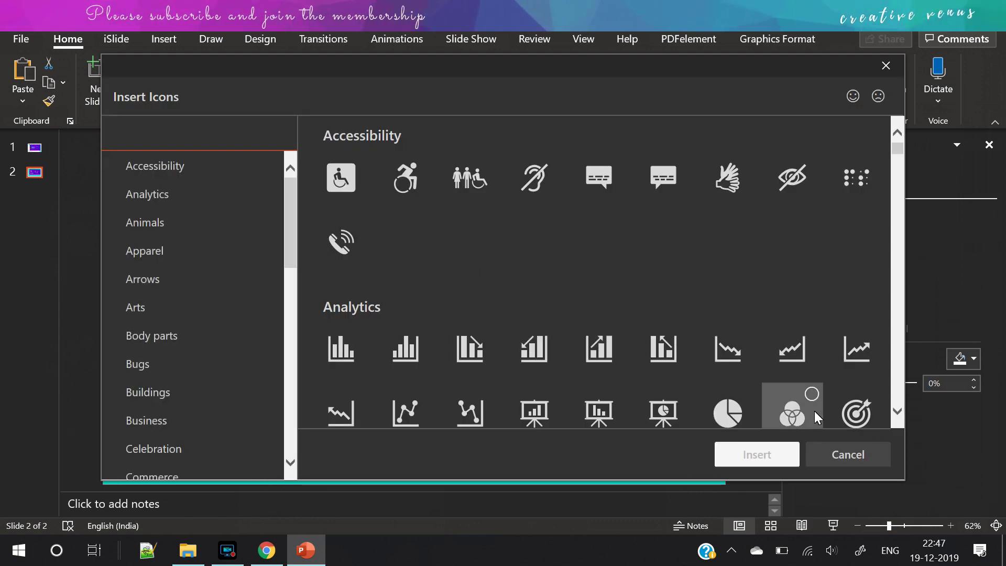
{"action": "left_click", "coordinate": [538, 184]}
{"action": "left_click", "coordinate": [746, 461]}
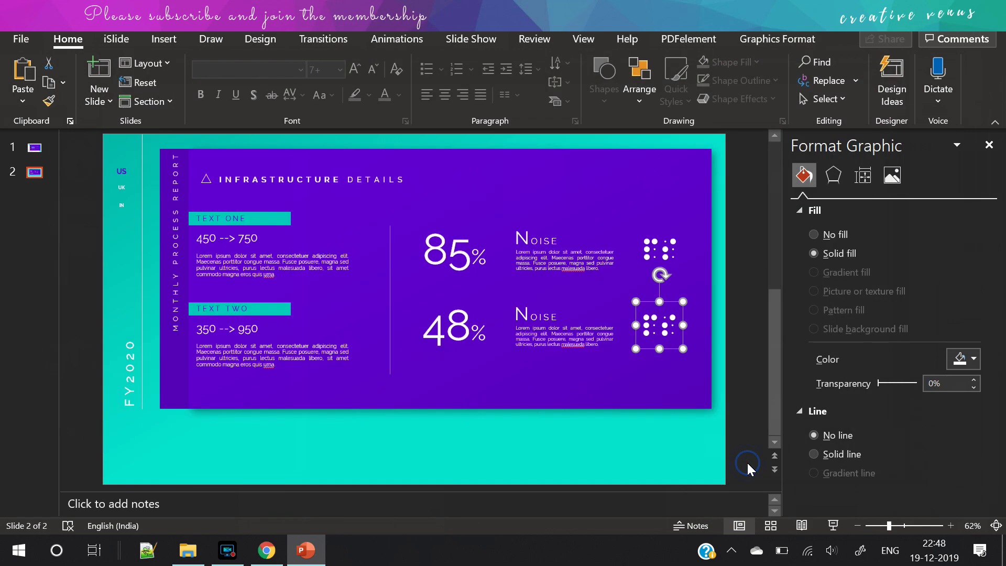
Step: Give the hearing-impaired icon a white graphics fill
{"action": "left_click", "coordinate": [529, 315]}
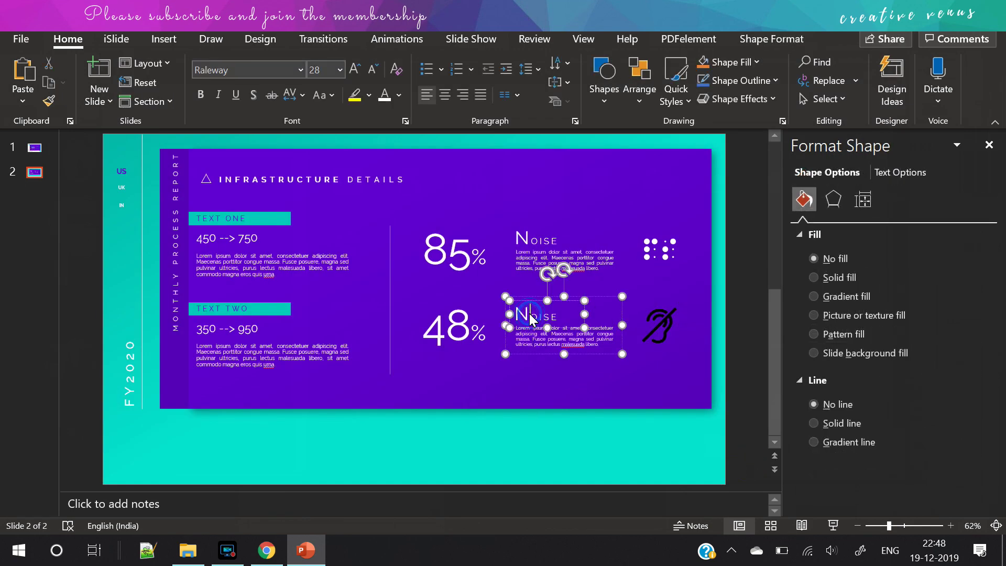
{"action": "left_click", "coordinate": [671, 333]}
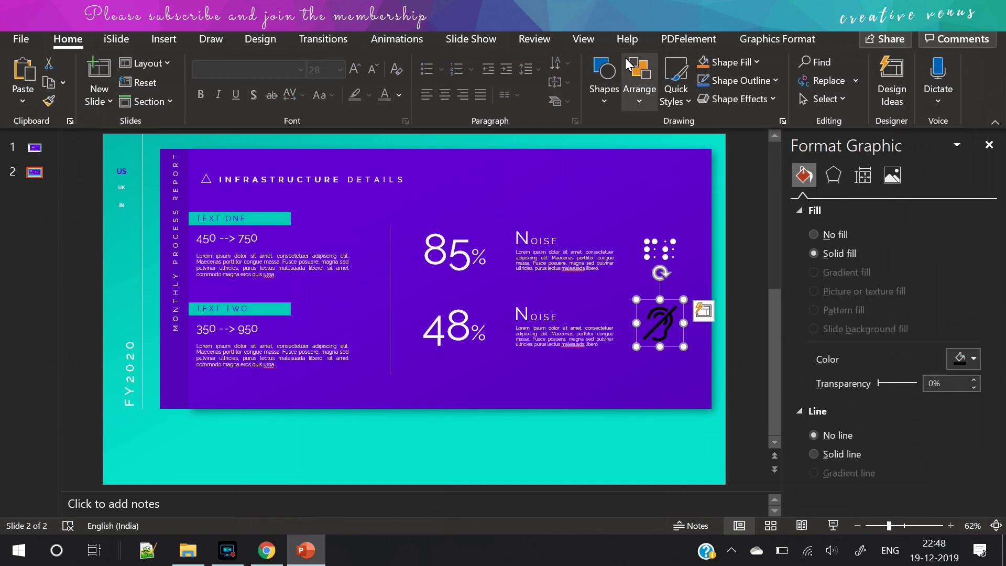
{"action": "left_click", "coordinate": [742, 41]}
{"action": "left_click", "coordinate": [314, 62]}
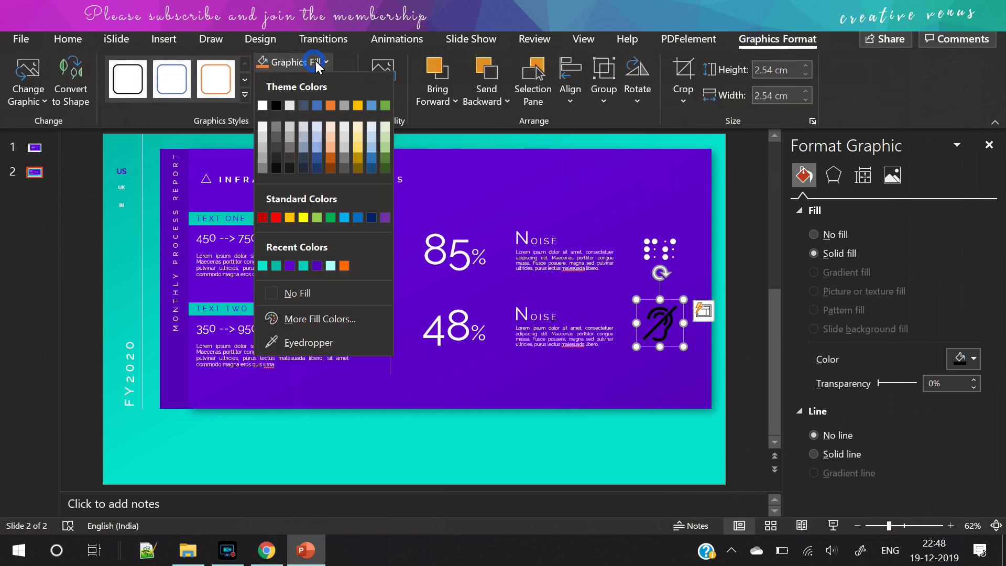
{"action": "left_click", "coordinate": [262, 106]}
Step: Replace the large N in the lower Noise heading with L so it reads Loss
{"action": "left_click", "coordinate": [522, 316]}
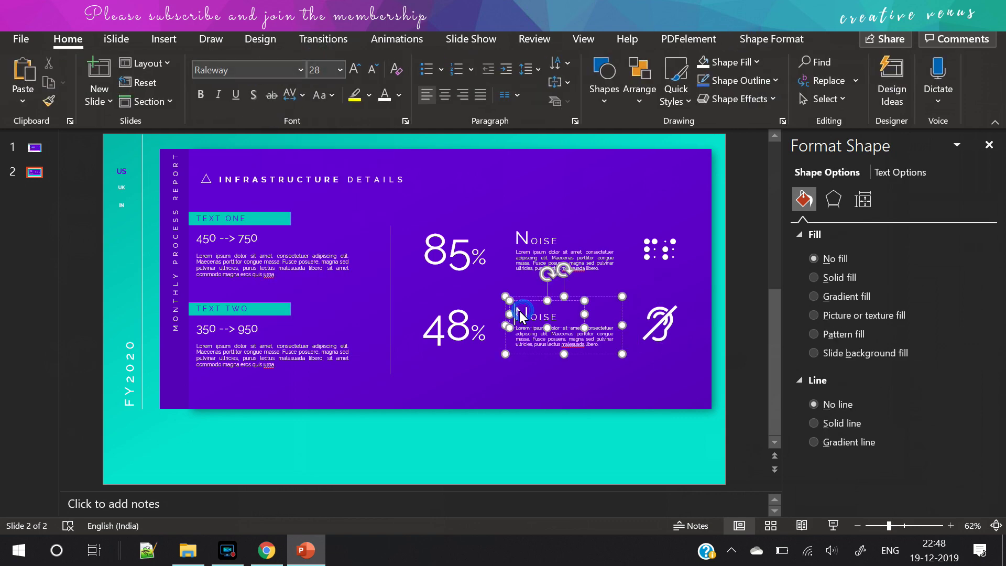
{"action": "left_click_drag", "start_coordinate": [519, 316], "coordinate": [525, 318]}
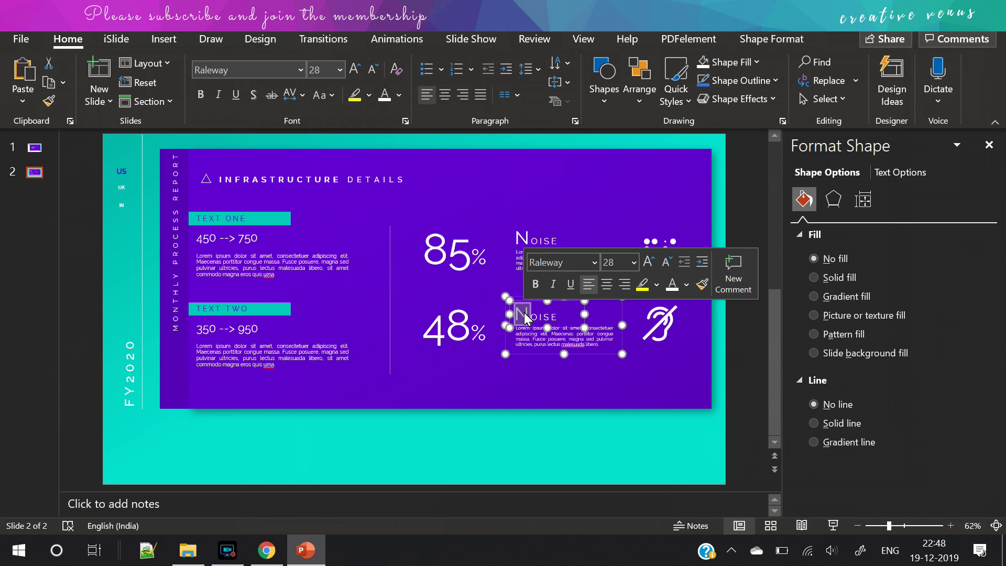
{"action": "type", "text": "Loss"}
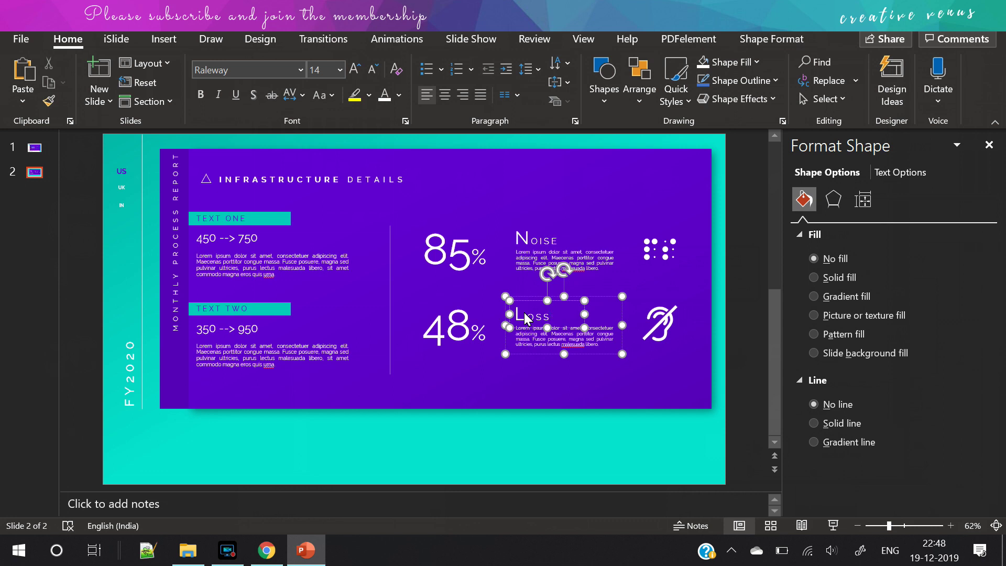
{"action": "left_click", "coordinate": [747, 354]}
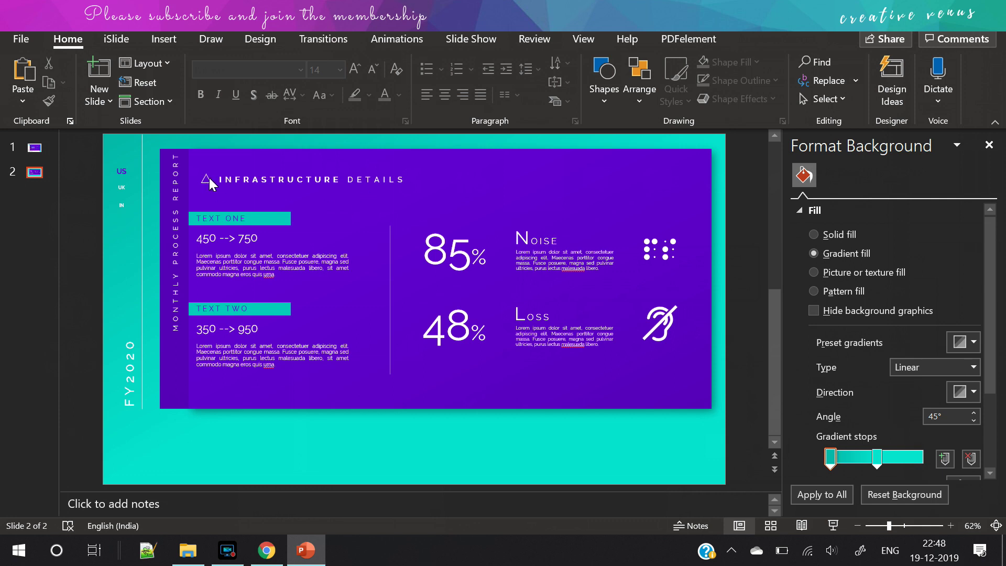
{"action": "triple_click", "coordinate": [334, 181]}
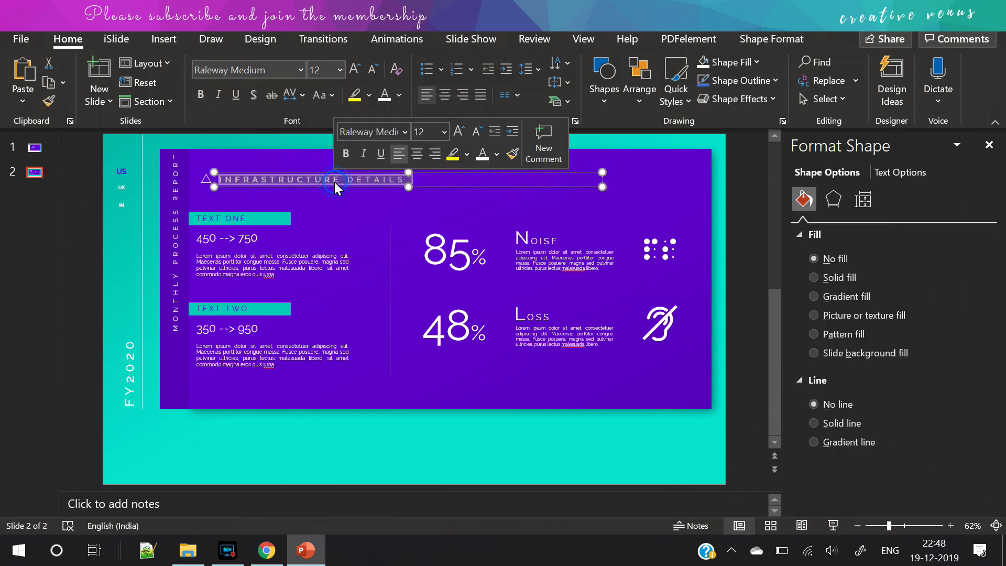
Step: Draw a text box below the card and type MONTHLY PROCESS REPORT
{"action": "left_click", "coordinate": [80, 159]}
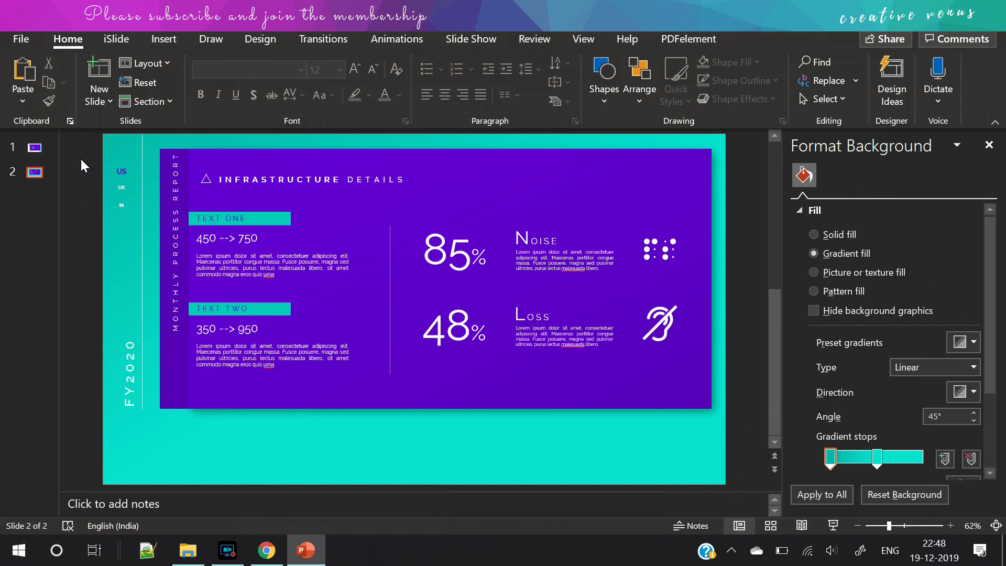
{"action": "left_click", "coordinate": [164, 39]}
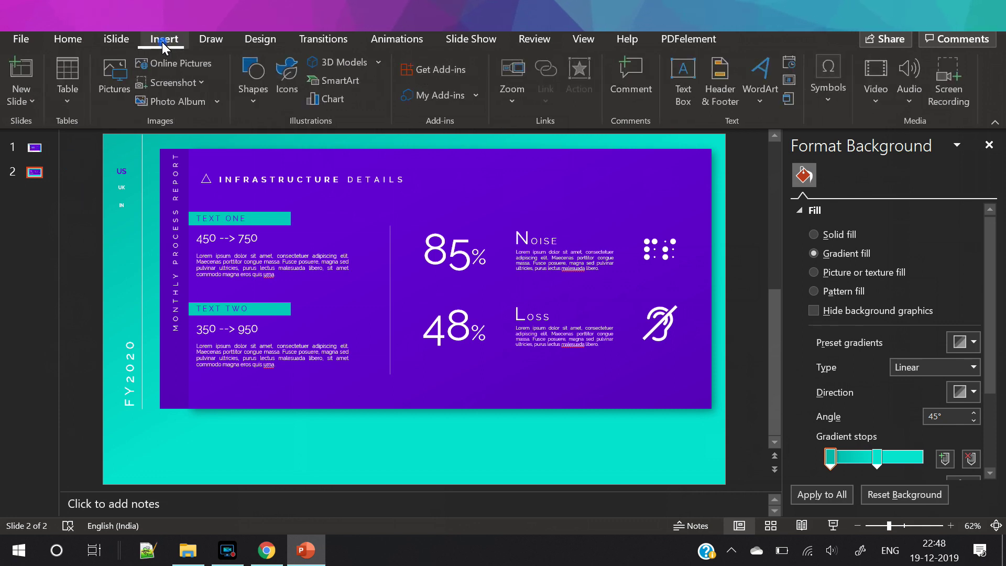
{"action": "left_click", "coordinate": [684, 84]}
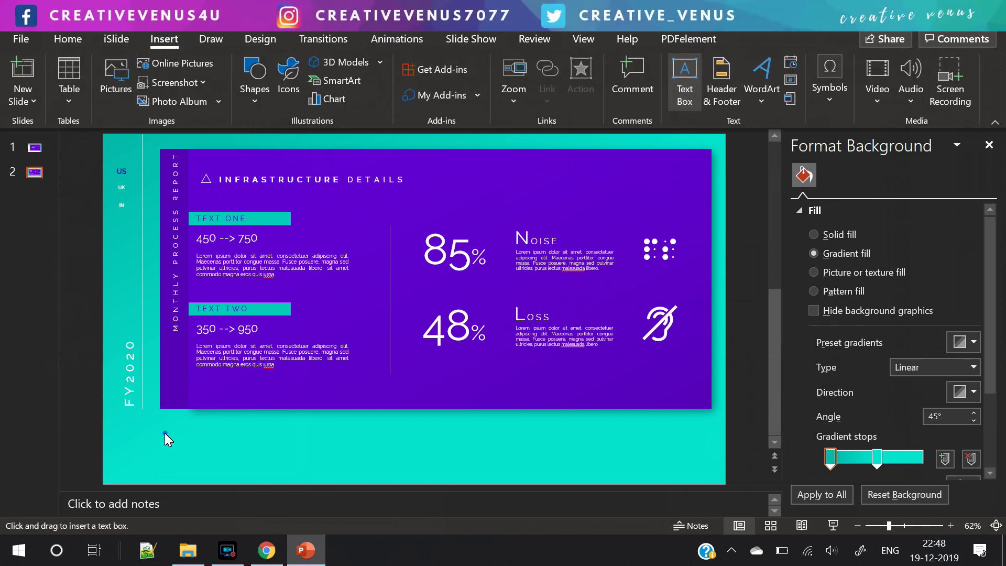
{"action": "left_click_drag", "start_coordinate": [164, 433], "coordinate": [704, 461]}
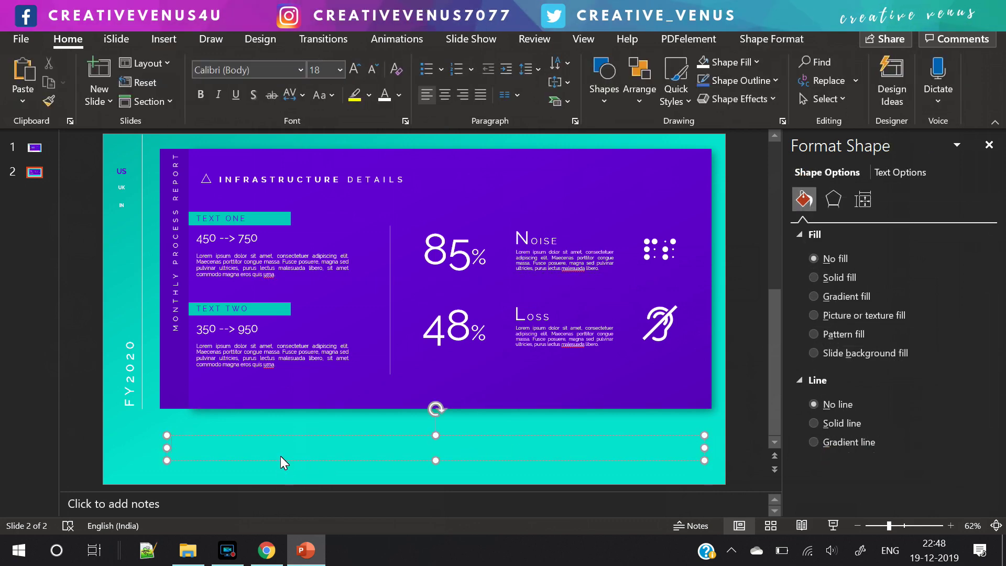
{"action": "type", "text": "MONTHLY PROC"}
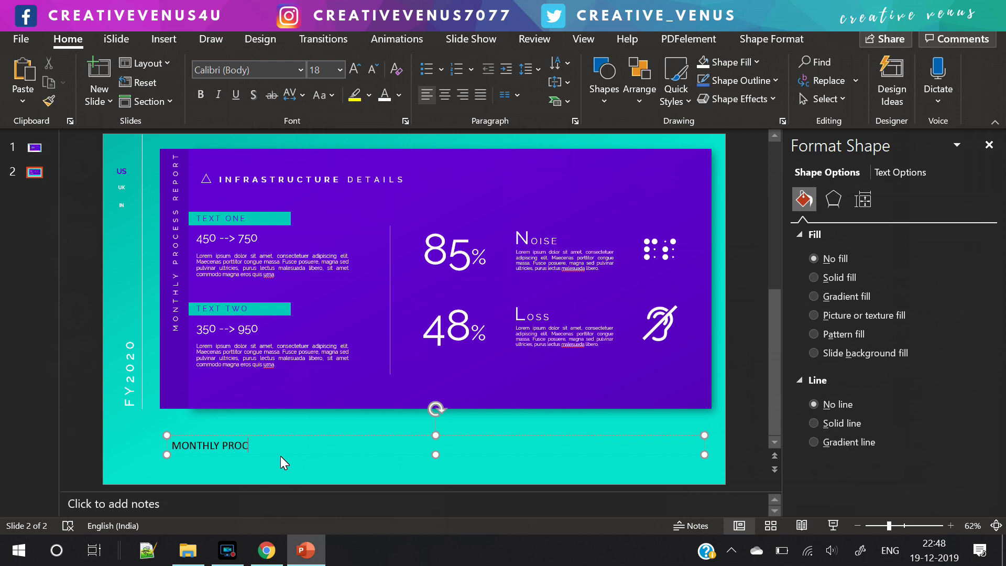
{"action": "type", "text": "ESS REPORT"}
Step: Format the title in Raleway Medium, 36 pt, with Very Loose character spacing
{"action": "key", "text": "ctrl+a"}
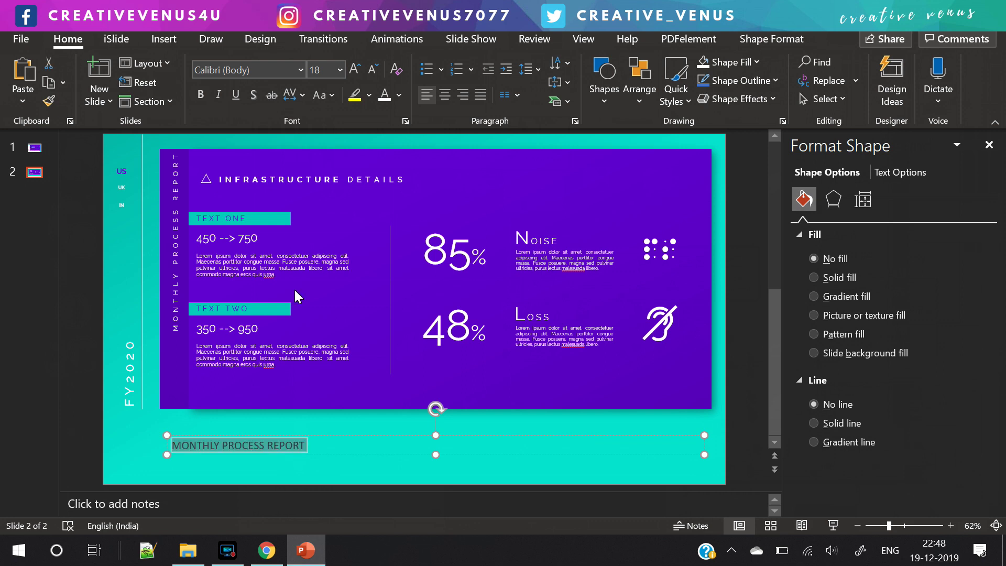
{"action": "left_click", "coordinate": [269, 66]}
{"action": "type", "text": "Raleway"}
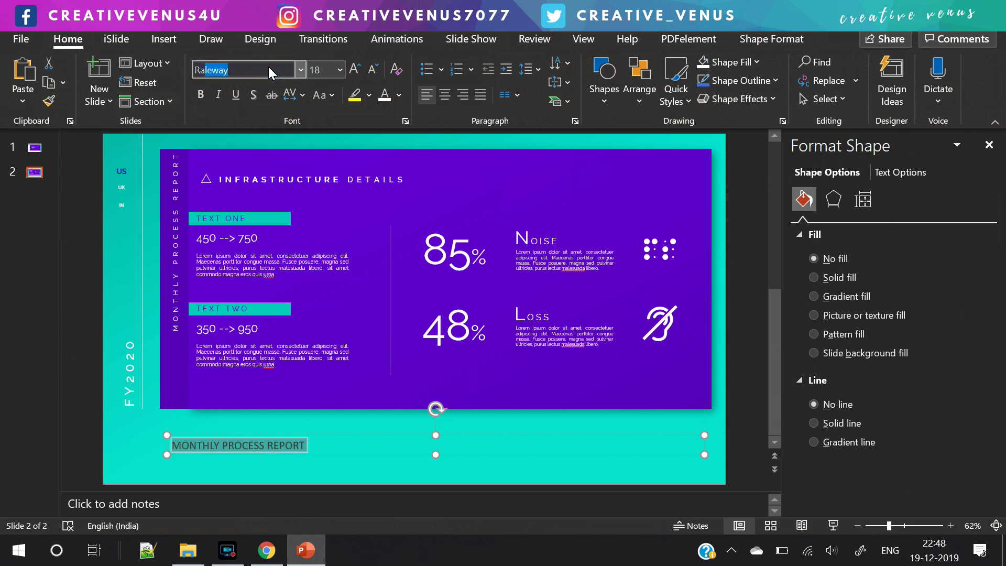
{"action": "key", "text": "Return"}
{"action": "left_click", "coordinate": [291, 94]}
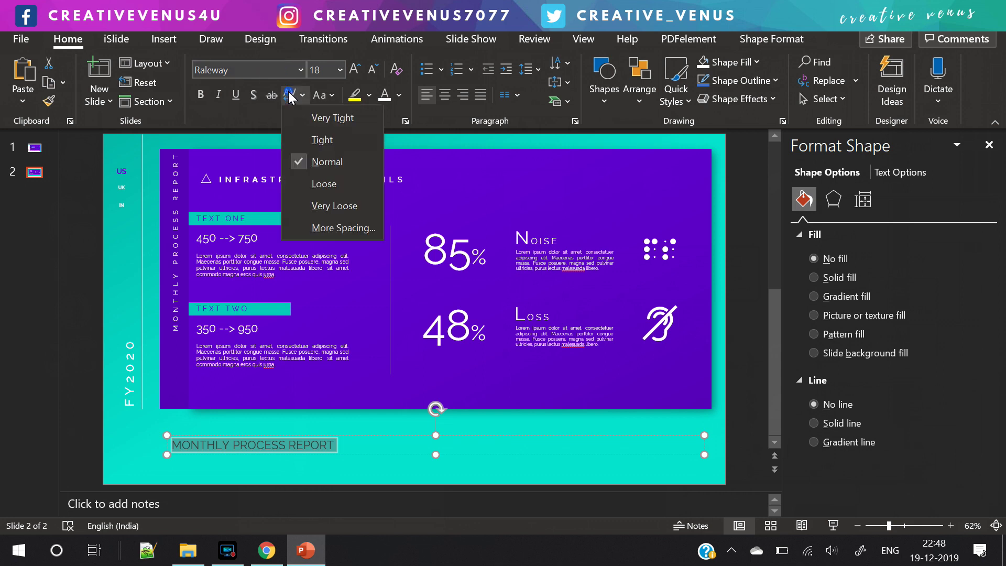
{"action": "left_click", "coordinate": [315, 203]}
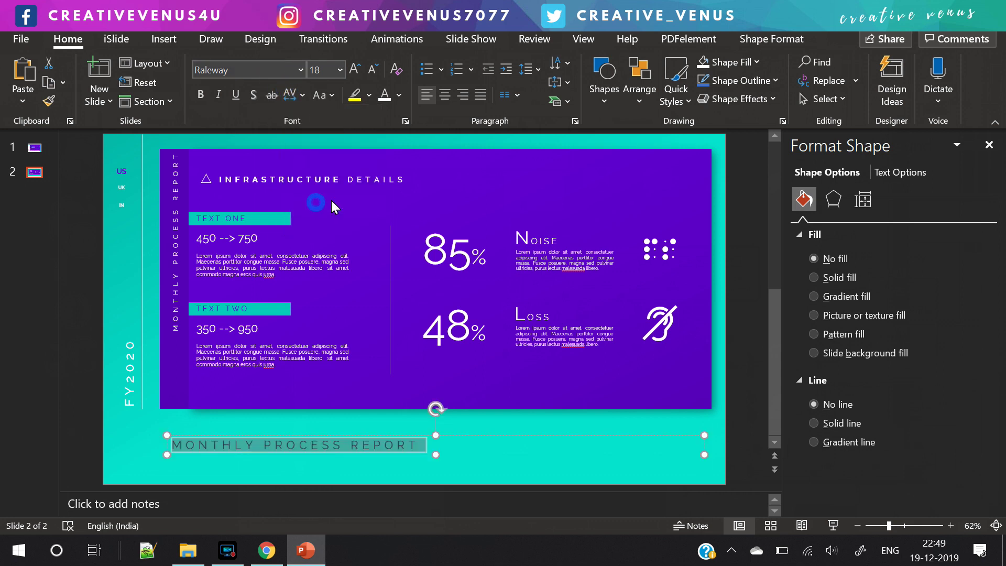
{"action": "left_click", "coordinate": [356, 69]}
{"action": "left_click", "coordinate": [356, 69]}
{"action": "left_click", "coordinate": [355, 69]}
{"action": "left_click", "coordinate": [355, 69]}
{"action": "left_click", "coordinate": [356, 69]}
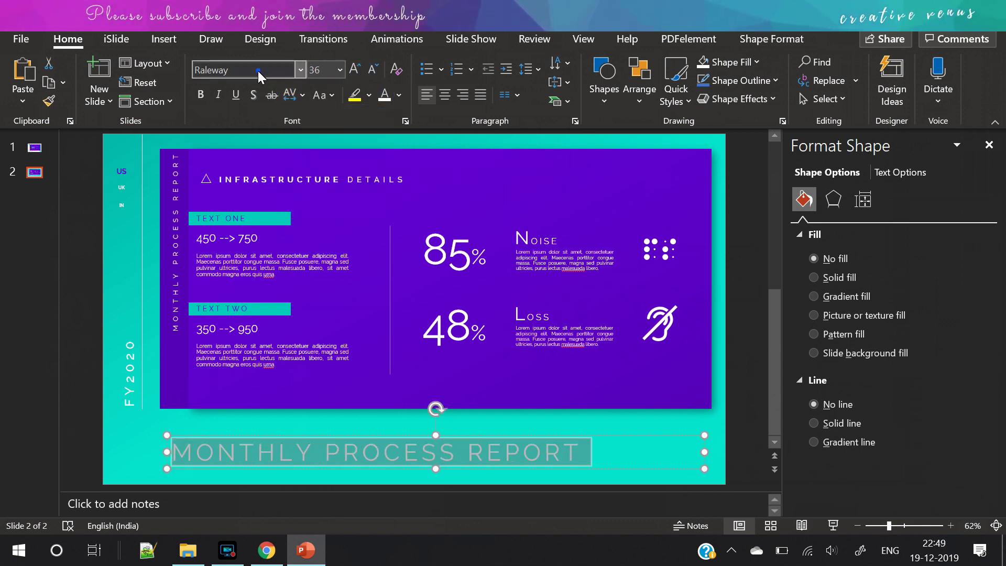
{"action": "left_click", "coordinate": [277, 71]}
{"action": "type", "text": "Medium"}
{"action": "key", "text": "Return"}
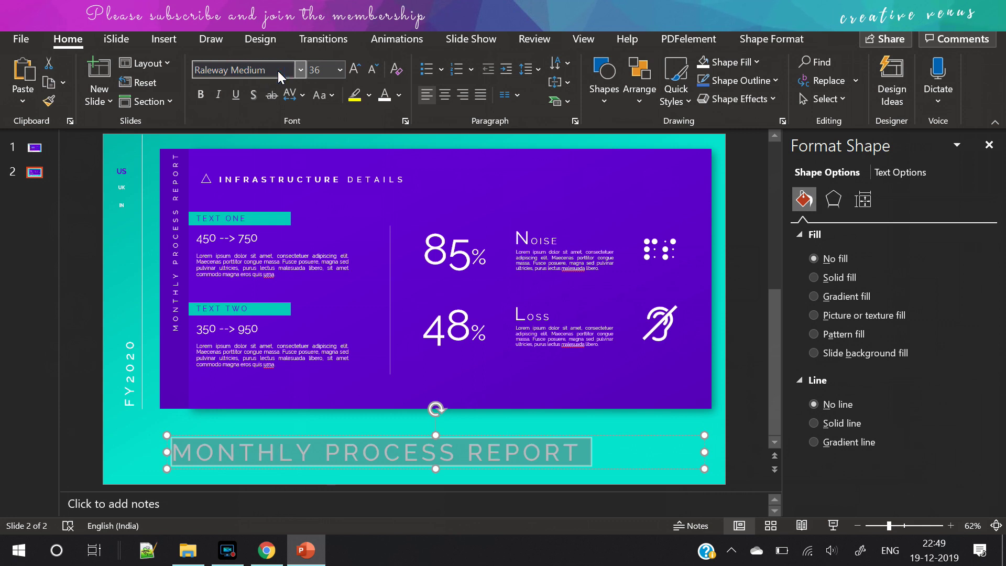
Step: Colour the title purple, remove bold, and adjust its size so it fits one line
{"action": "left_click", "coordinate": [398, 95]}
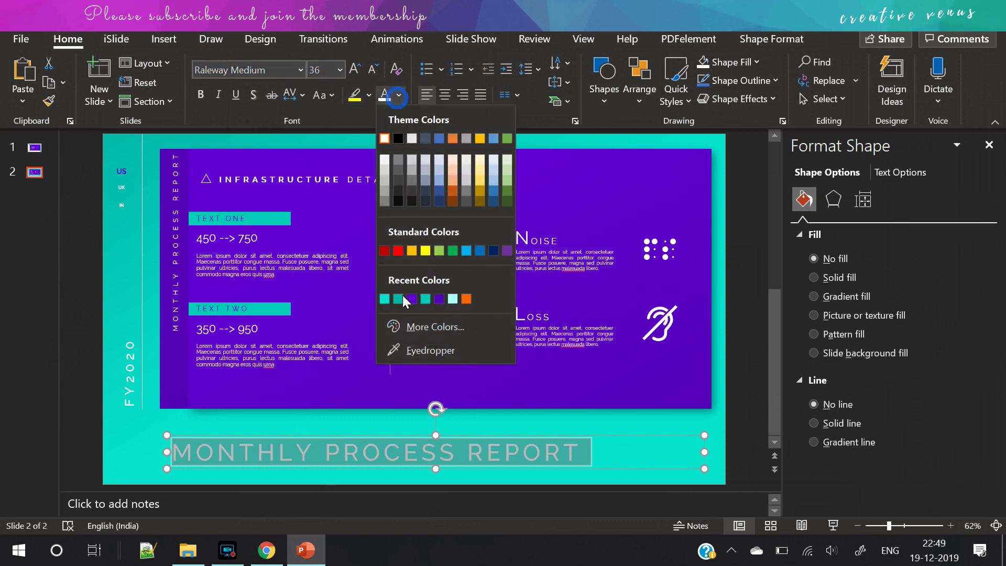
{"action": "left_click", "coordinate": [435, 298]}
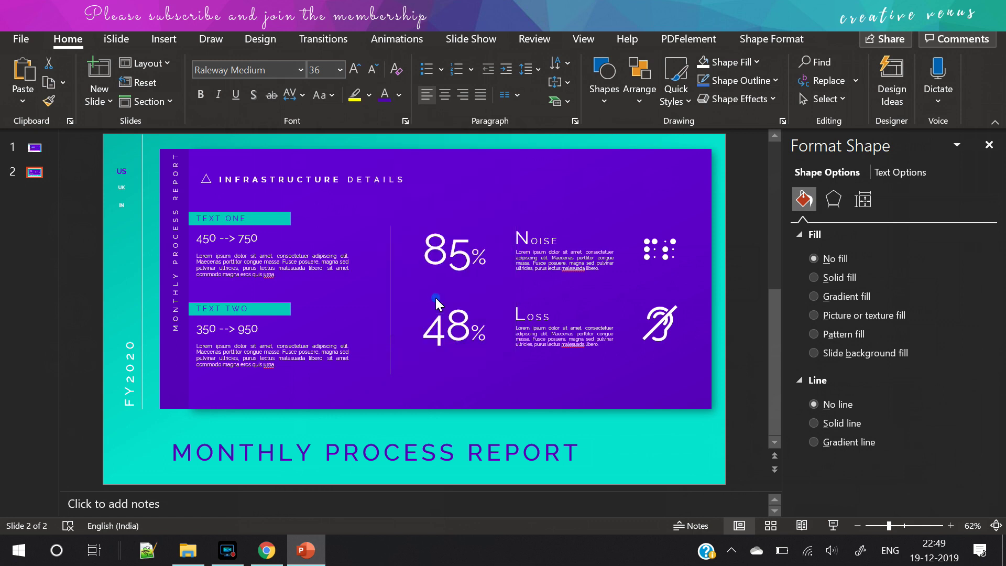
{"action": "left_click_drag", "start_coordinate": [482, 441], "coordinate": [496, 427]}
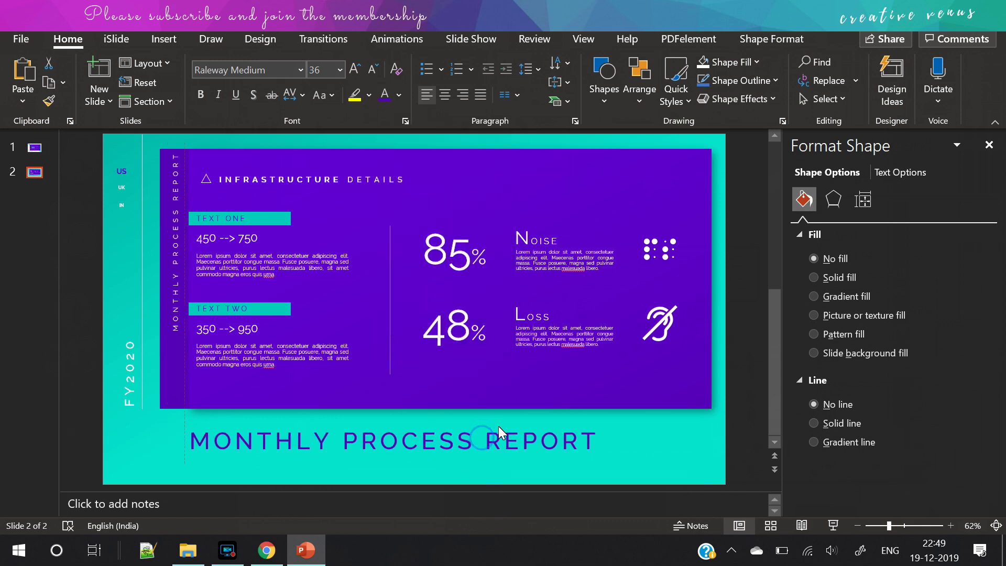
{"action": "left_click", "coordinate": [354, 70]}
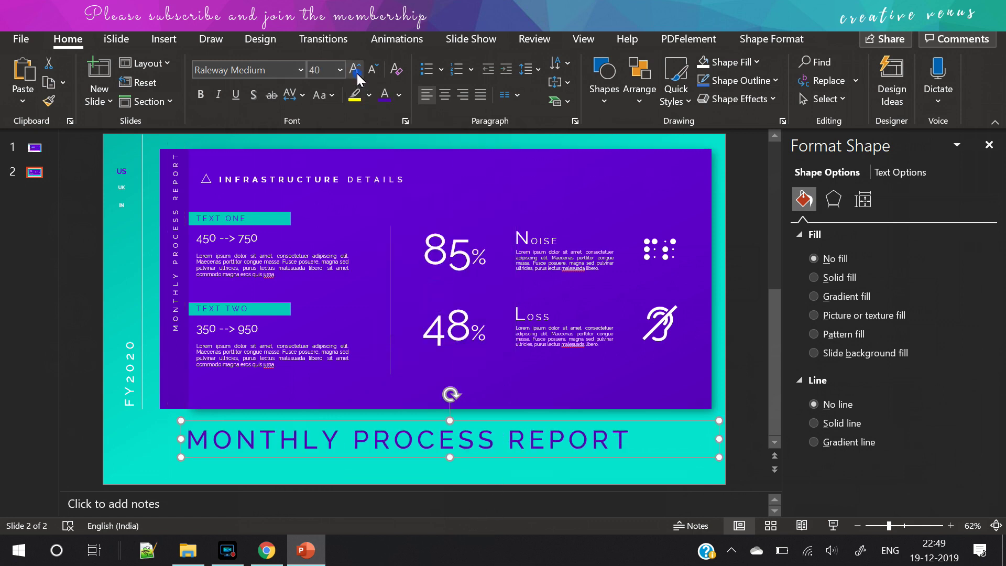
{"action": "left_click", "coordinate": [201, 96]}
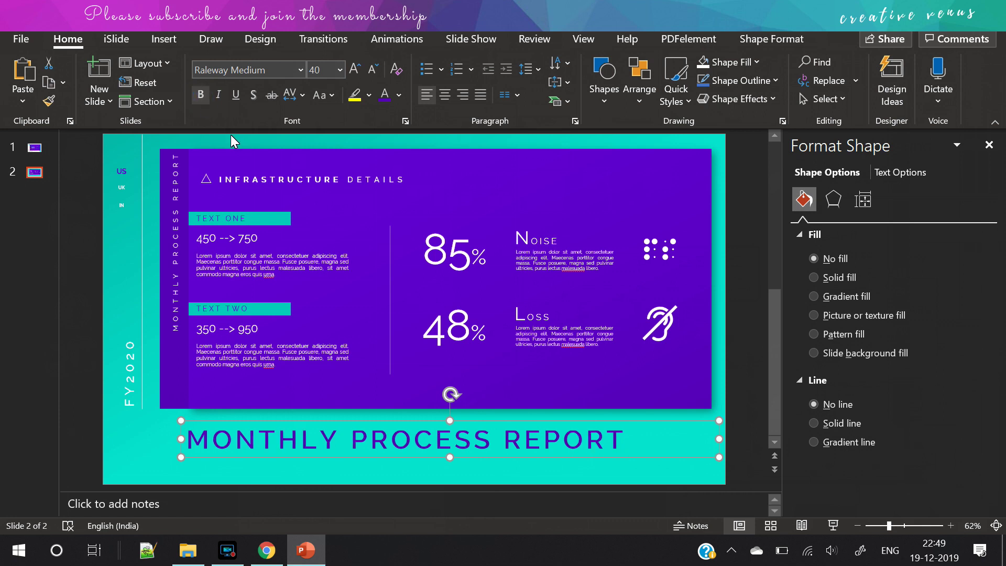
{"action": "left_click", "coordinate": [354, 70]}
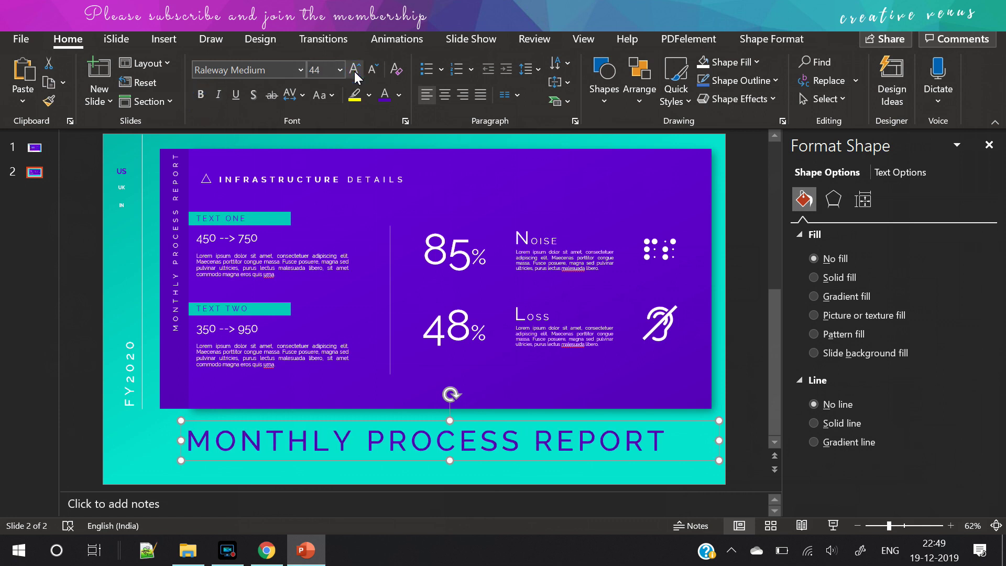
{"action": "left_click", "coordinate": [354, 72]}
{"action": "left_click", "coordinate": [354, 72]}
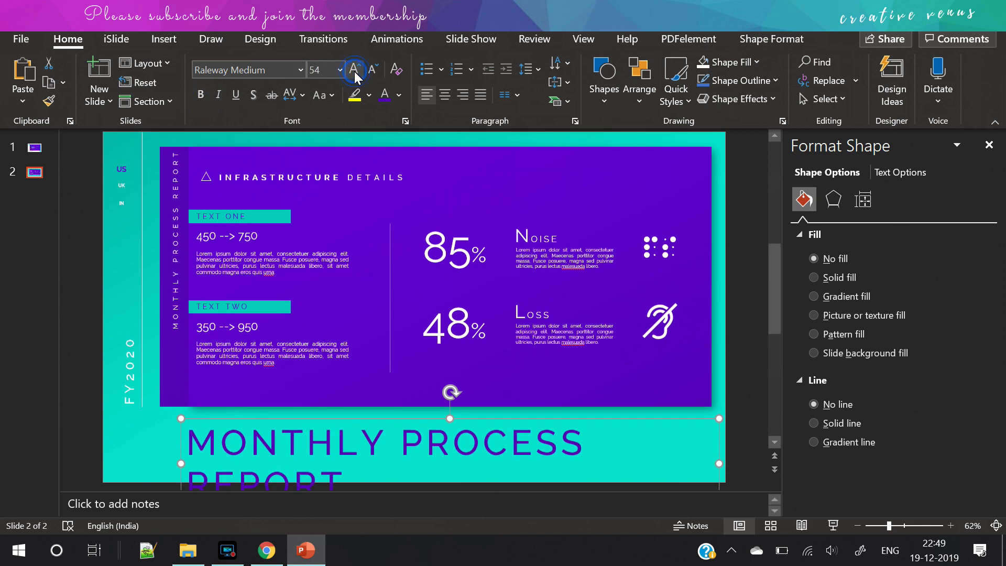
{"action": "left_click", "coordinate": [372, 69]}
{"action": "left_click", "coordinate": [372, 70]}
{"action": "left_click", "coordinate": [372, 69]}
{"action": "left_click", "coordinate": [372, 70]}
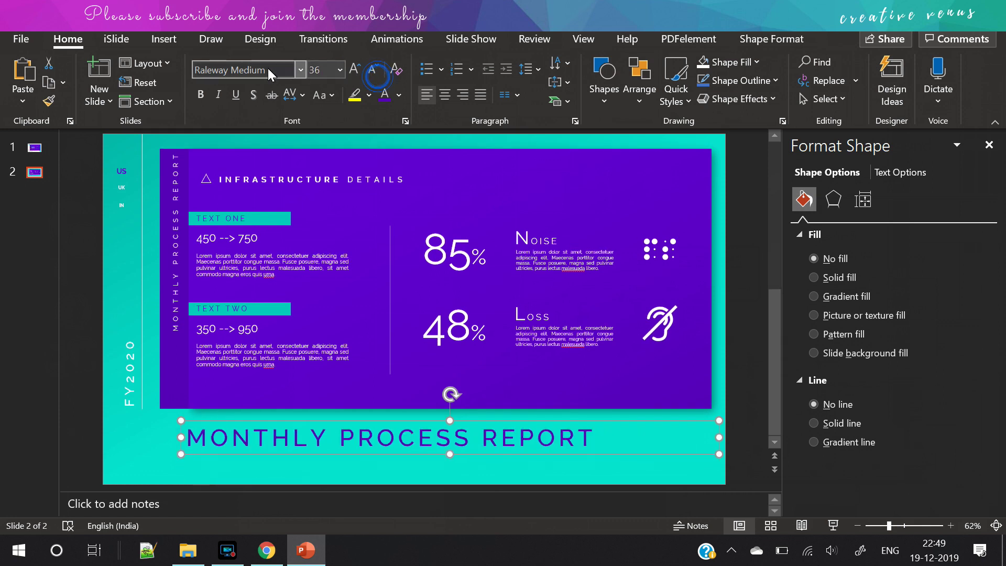
Step: Switch the title to white Raleway Black at 44 pt and move it against the card
{"action": "left_click", "coordinate": [266, 69]}
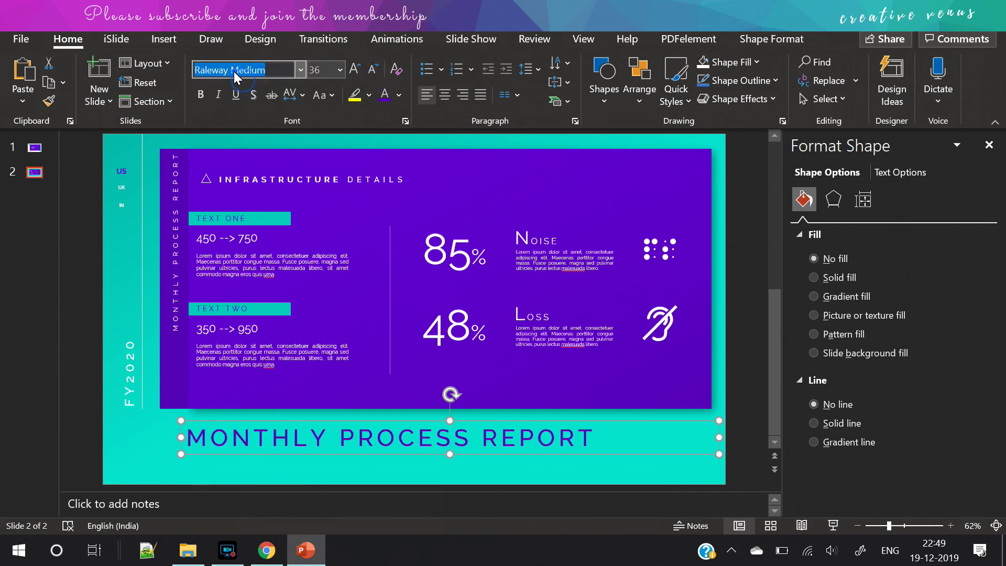
{"action": "left_click", "coordinate": [271, 66]}
{"action": "type", "text": "Black"}
{"action": "key", "text": "Return"}
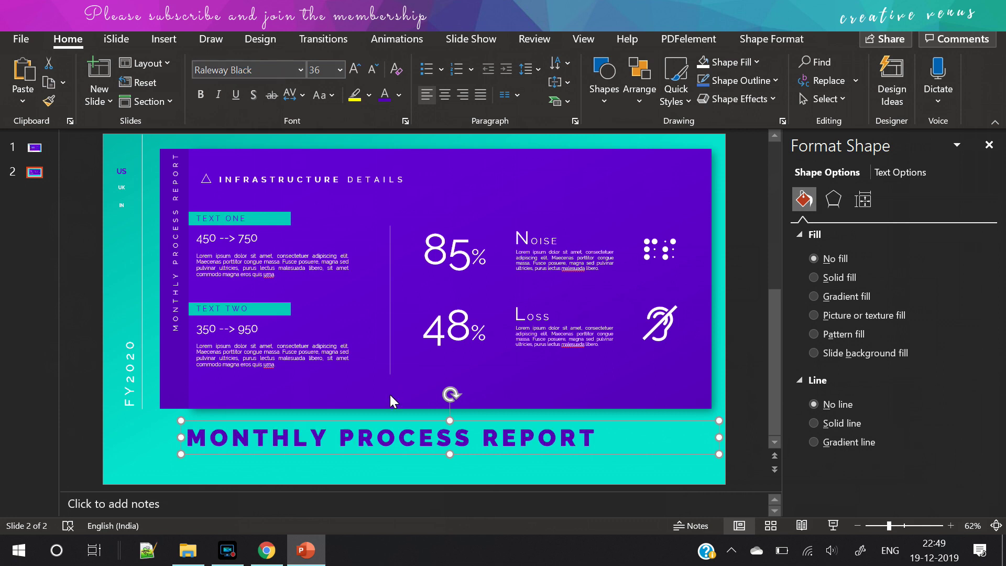
{"action": "mouse_move", "coordinate": [376, 422]}
{"action": "left_mouse_down"}
{"action": "mouse_move", "coordinate": [367, 454]}
{"action": "mouse_move", "coordinate": [370, 439]}
{"action": "left_mouse_up"}
{"action": "left_click", "coordinate": [356, 73]}
{"action": "left_click", "coordinate": [356, 71]}
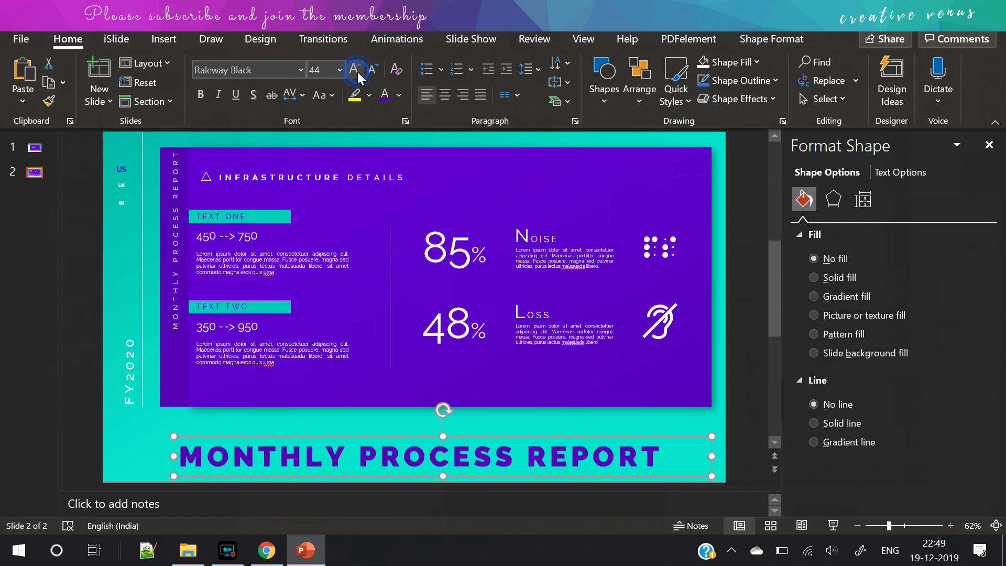
{"action": "left_click_drag", "start_coordinate": [525, 438], "coordinate": [545, 426]}
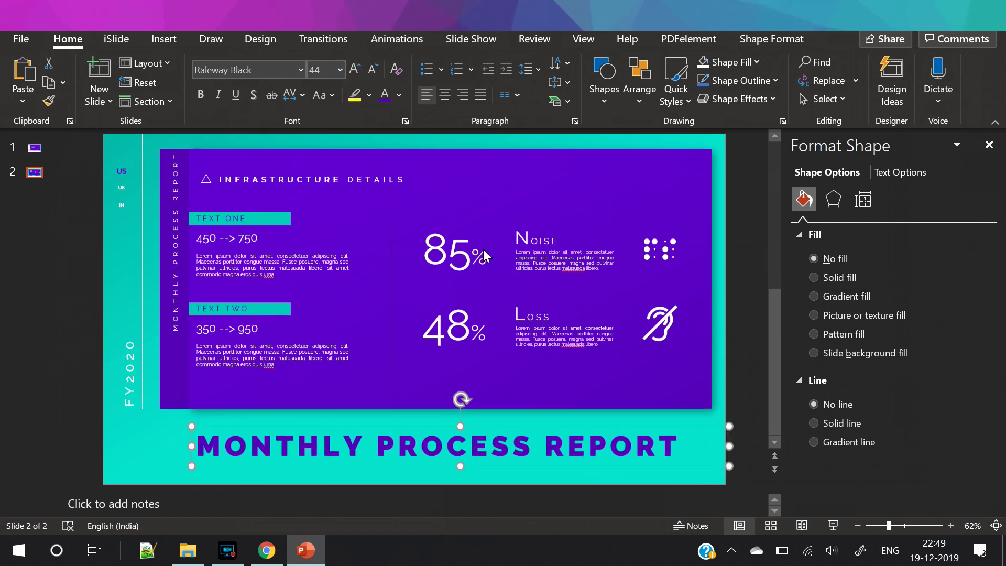
{"action": "left_click", "coordinate": [398, 95]}
{"action": "left_click", "coordinate": [383, 139]}
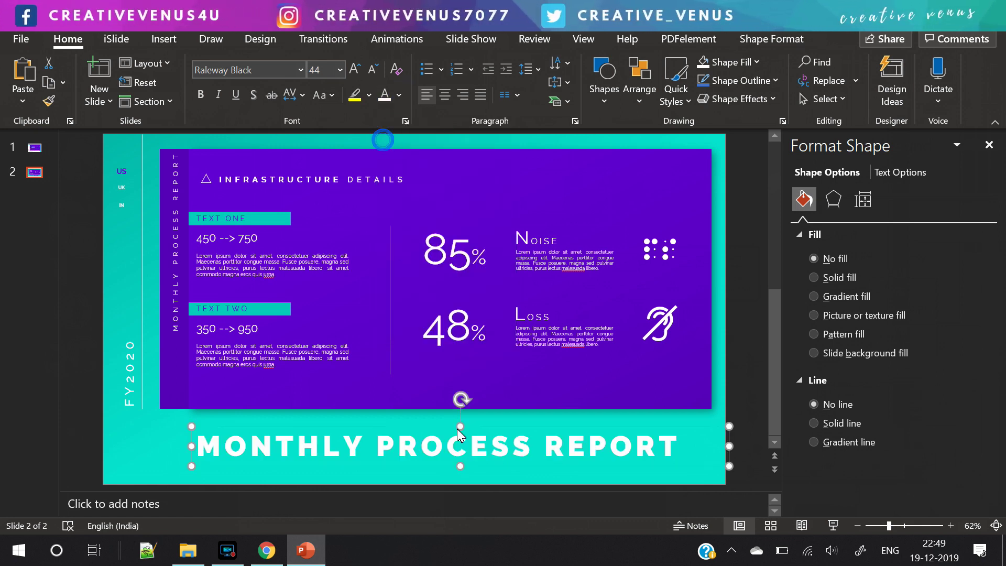
{"action": "left_click_drag", "start_coordinate": [487, 426], "coordinate": [483, 395]}
Step: Send the title behind the purple card, nudge it down three steps, and centre its text
{"action": "right_click", "coordinate": [482, 394]}
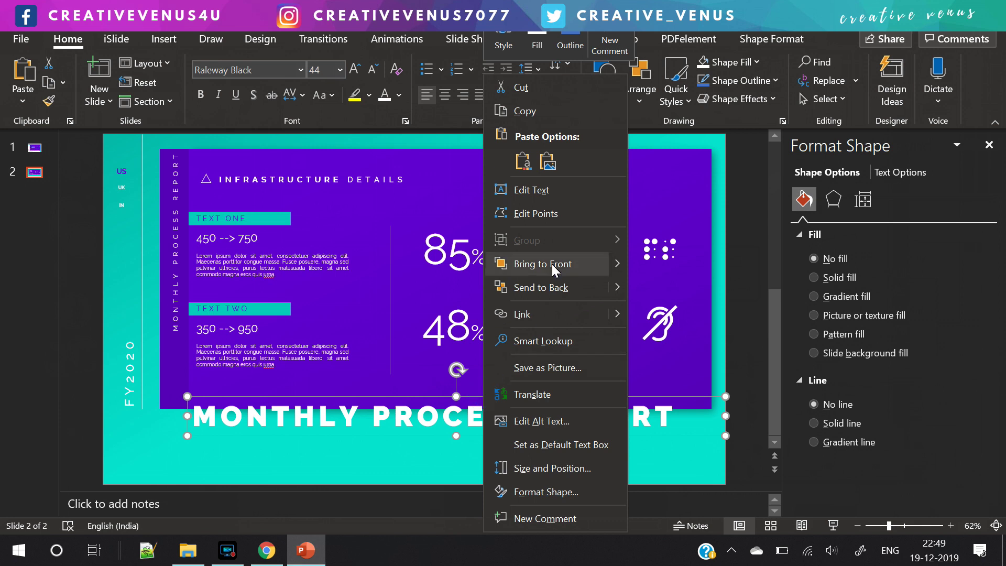
{"action": "left_click", "coordinate": [546, 286]}
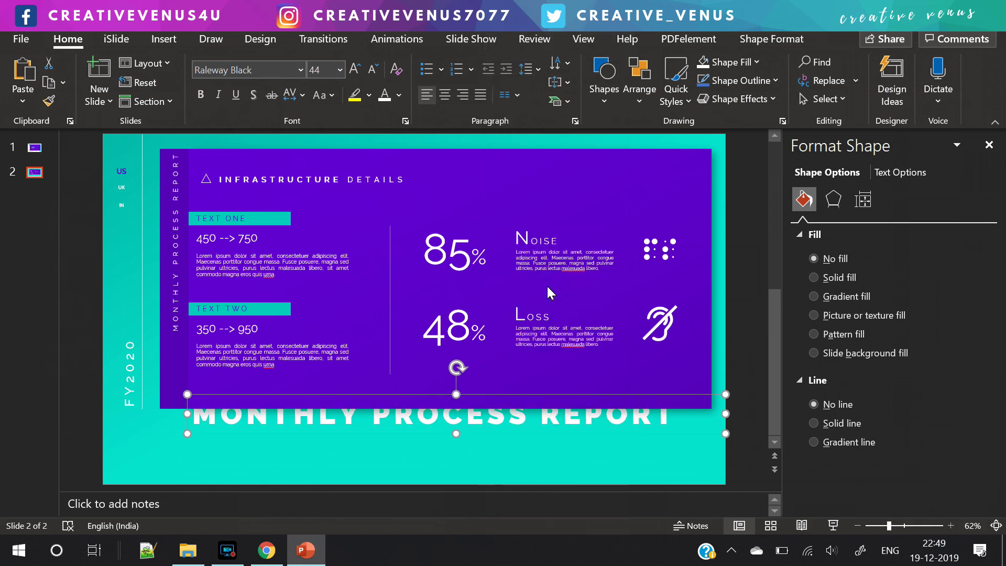
{"action": "key", "text": "Down"}
{"action": "key", "text": "Down"}
{"action": "key", "text": "Down"}
{"action": "key", "text": "Down"}
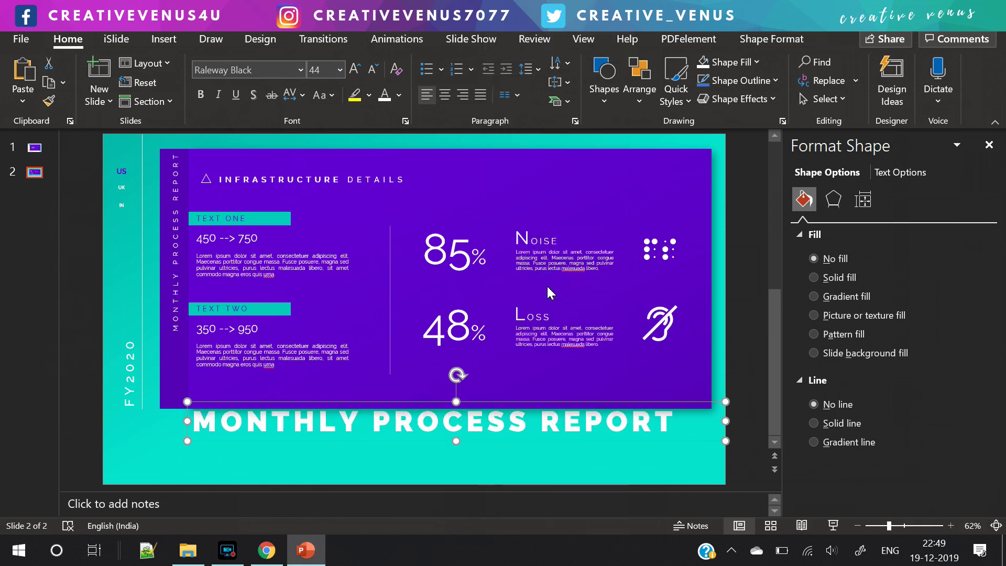
{"action": "key", "text": "Down"}
{"action": "key", "text": "Down"}
{"action": "key", "text": "Down"}
{"action": "key", "text": "Down"}
{"action": "key", "text": "Down"}
{"action": "key", "text": "Down"}
{"action": "key", "text": "Down"}
{"action": "key", "text": "Down"}
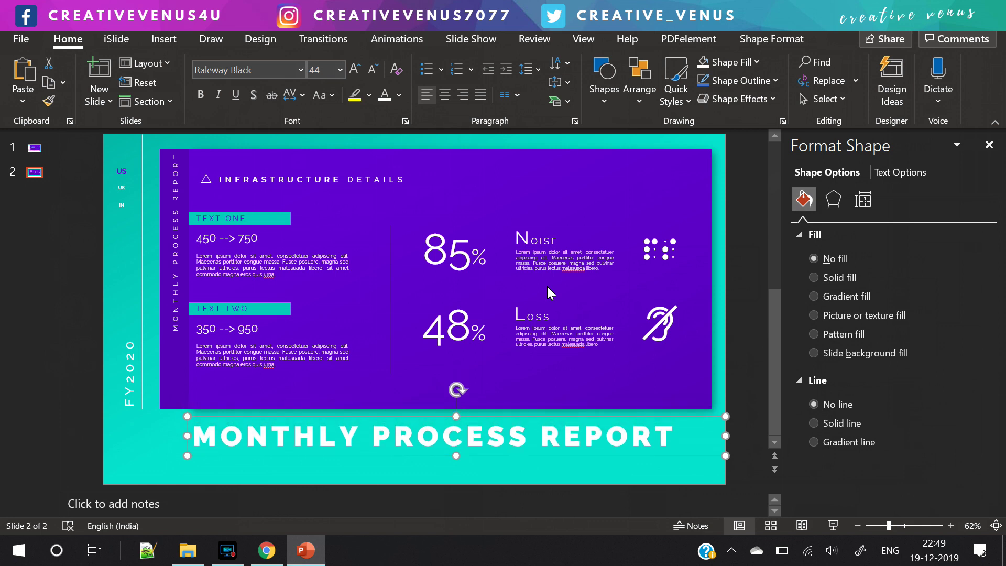
{"action": "key", "text": "Down"}
{"action": "key", "text": "Down"}
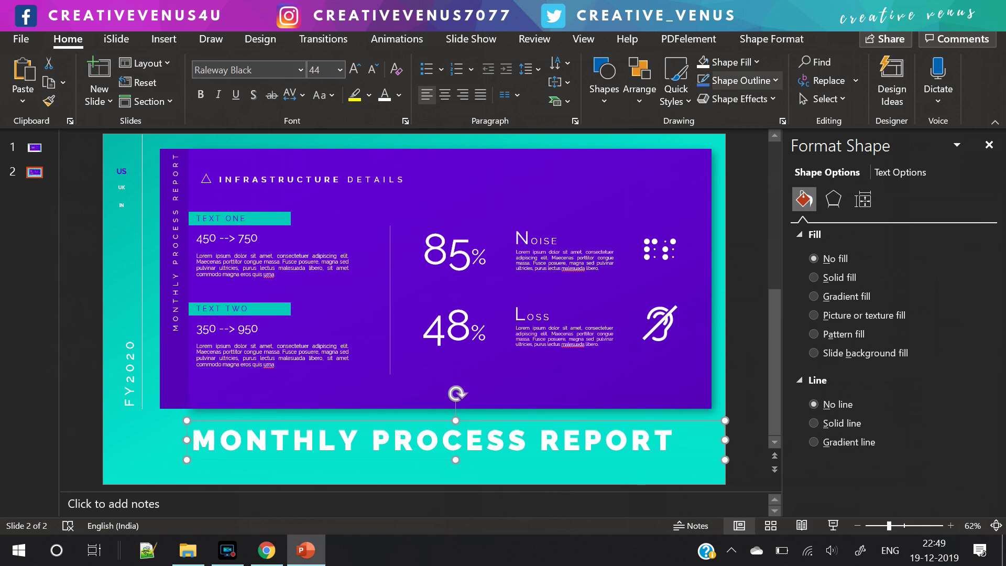
{"action": "left_click", "coordinate": [446, 94]}
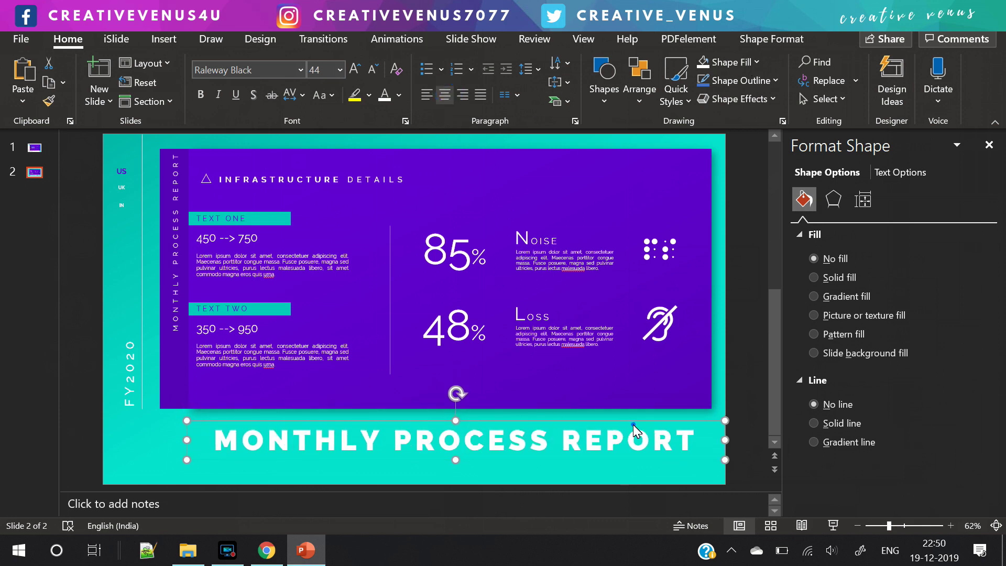